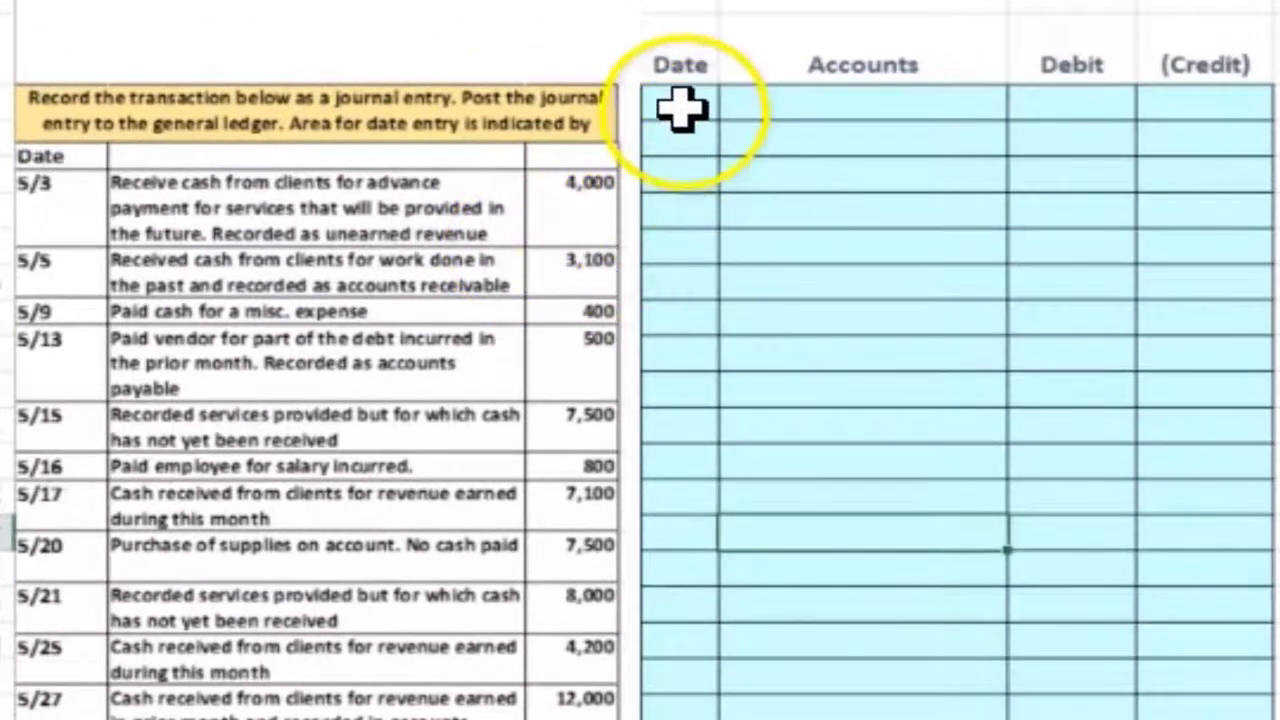
- Review the blank journal entry area and the trial balance accounts by group: assets, liabilities, owner capital, and revenue and expenses
left_click_drag(740, 105, 1028, 162)
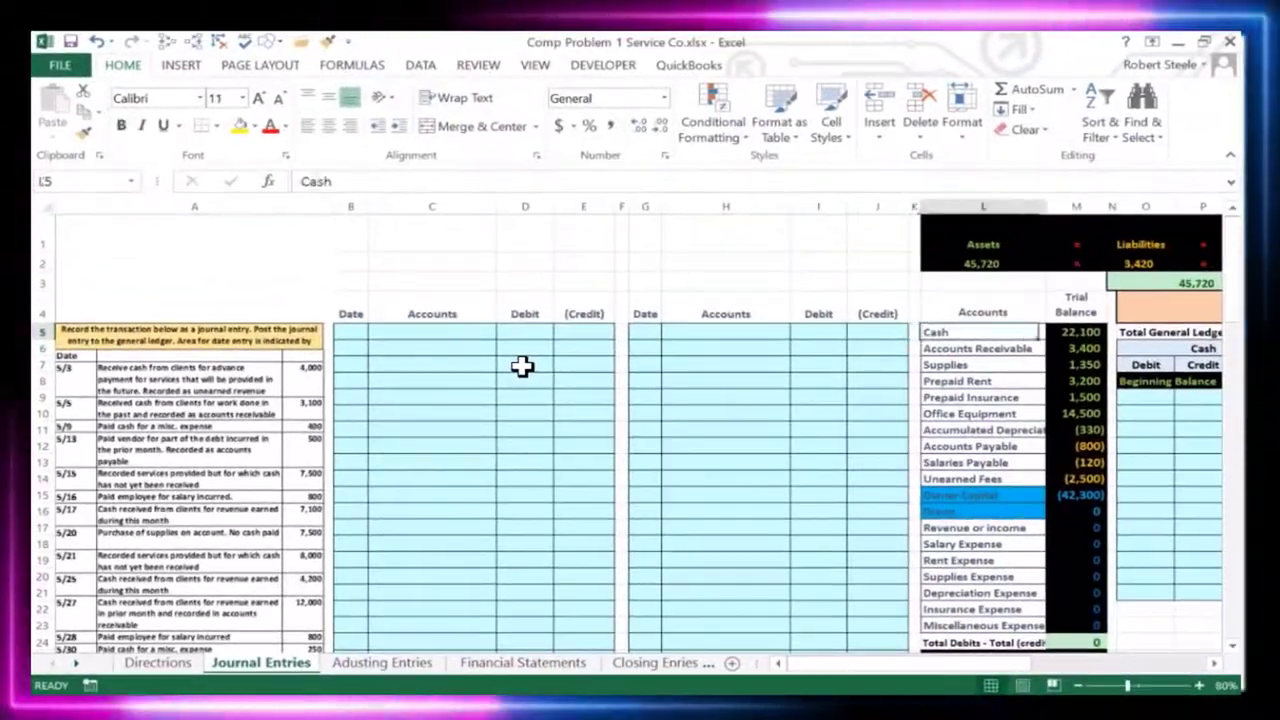
key("Right")
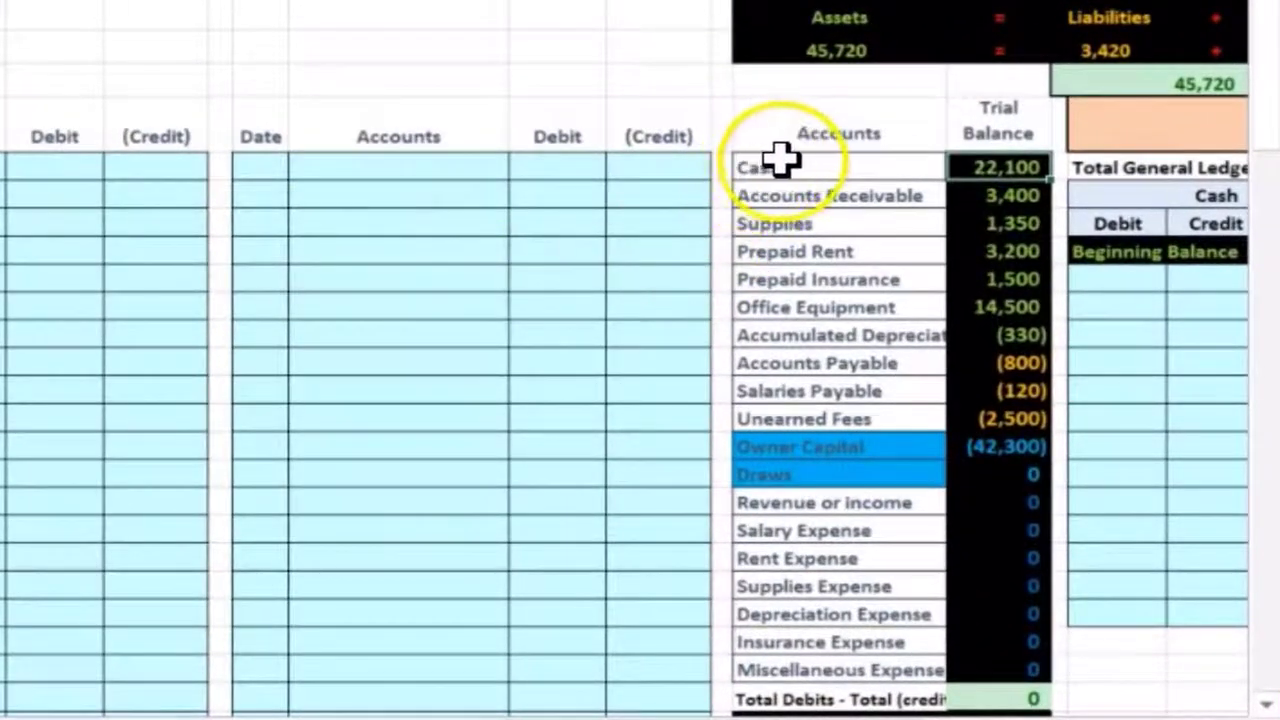
left_click(780, 160)
left_click_drag(987, 160, 998, 314)
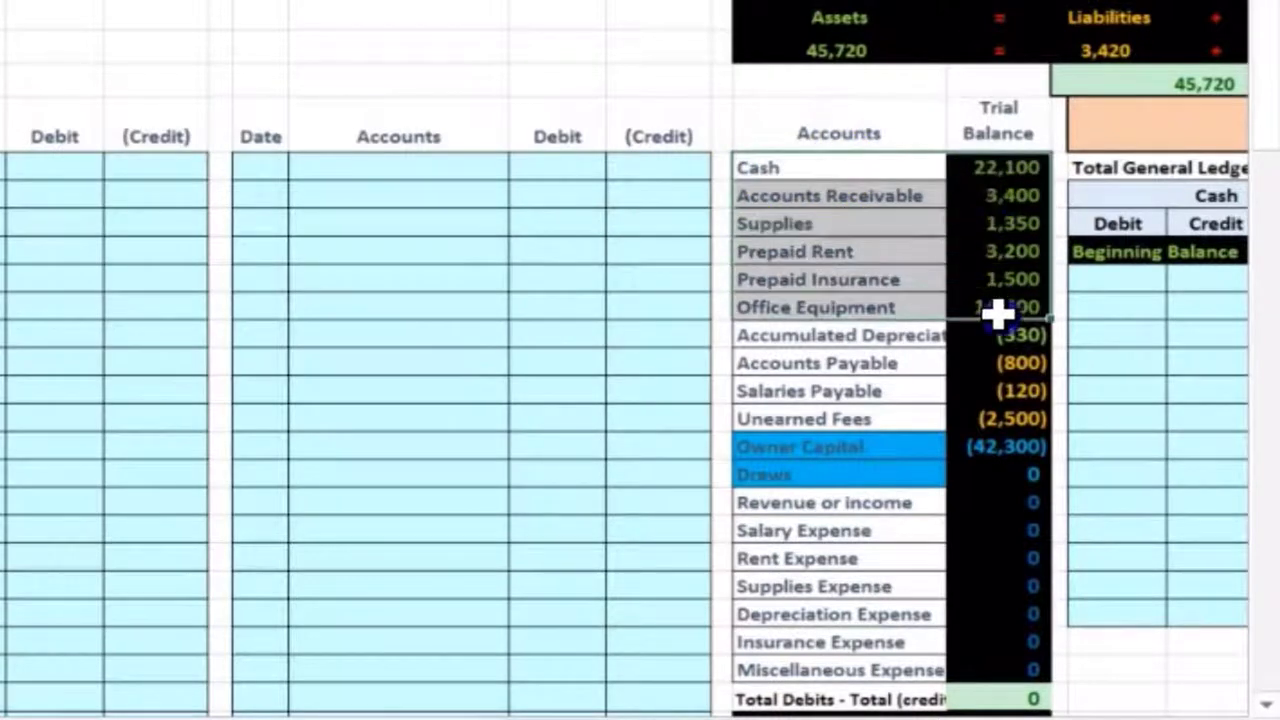
left_click_drag(900, 363, 986, 420)
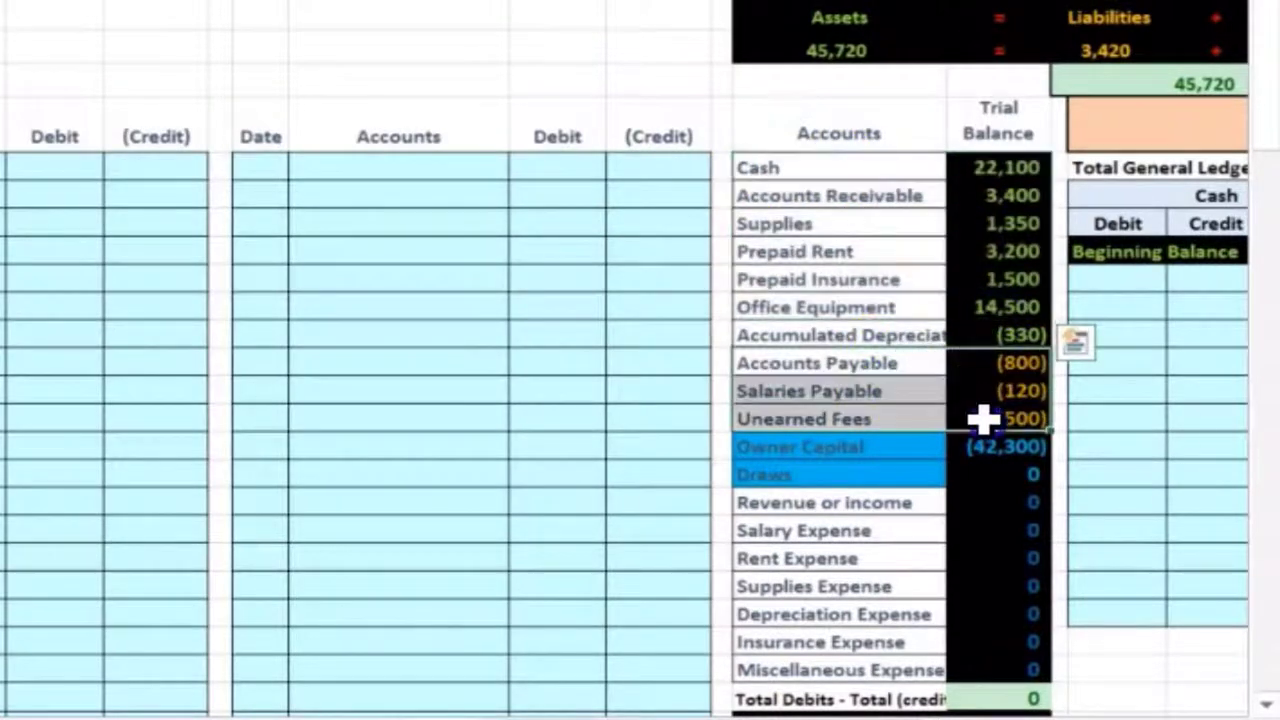
left_click(867, 447)
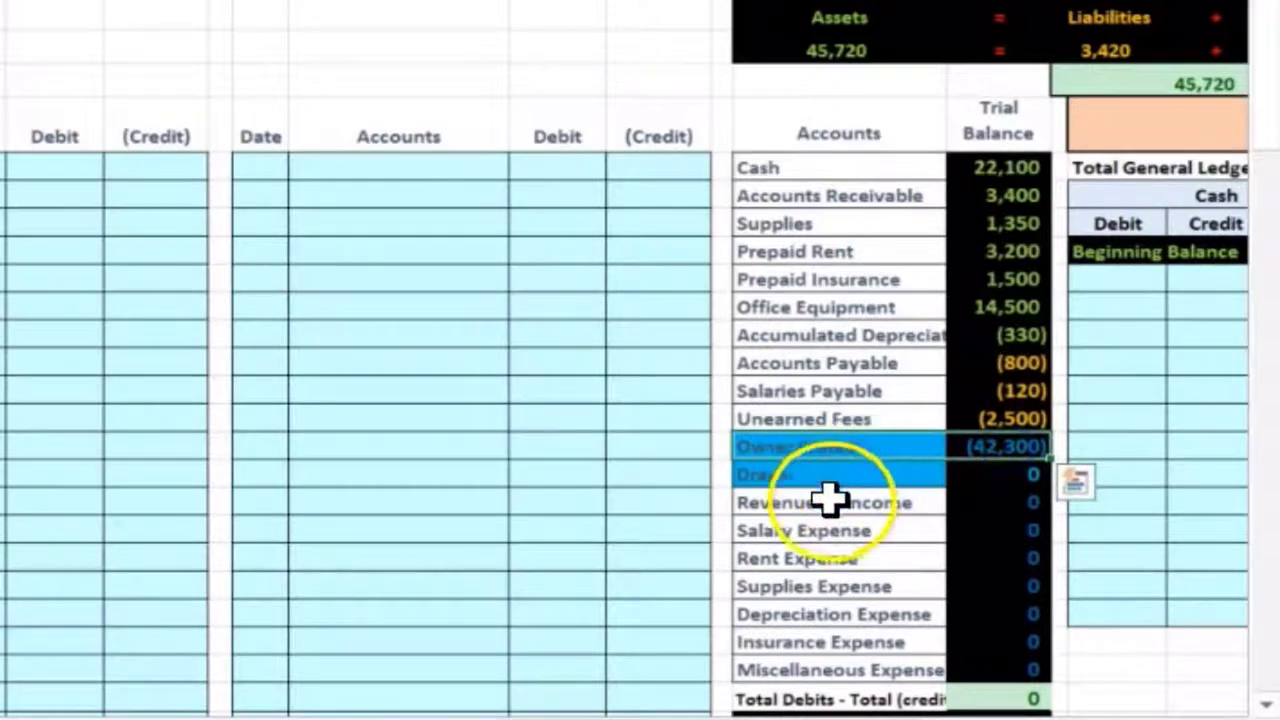
left_click_drag(945, 500, 986, 670)
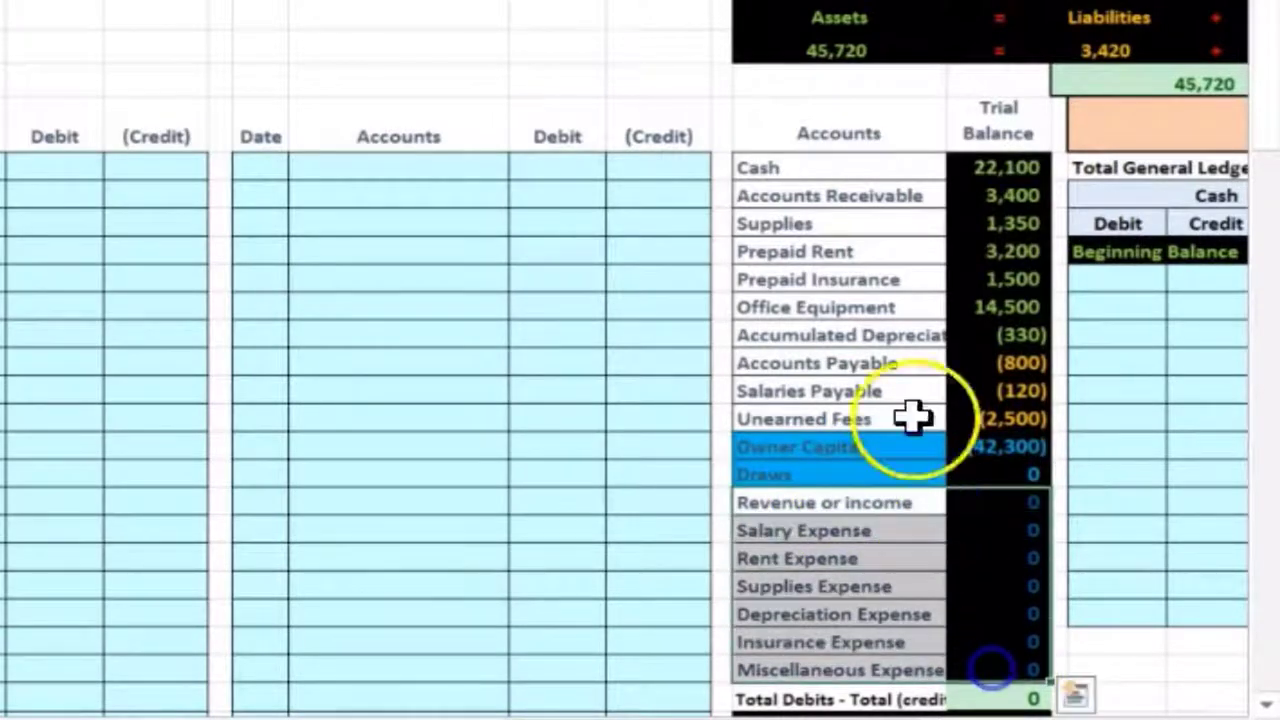
left_click(864, 303)
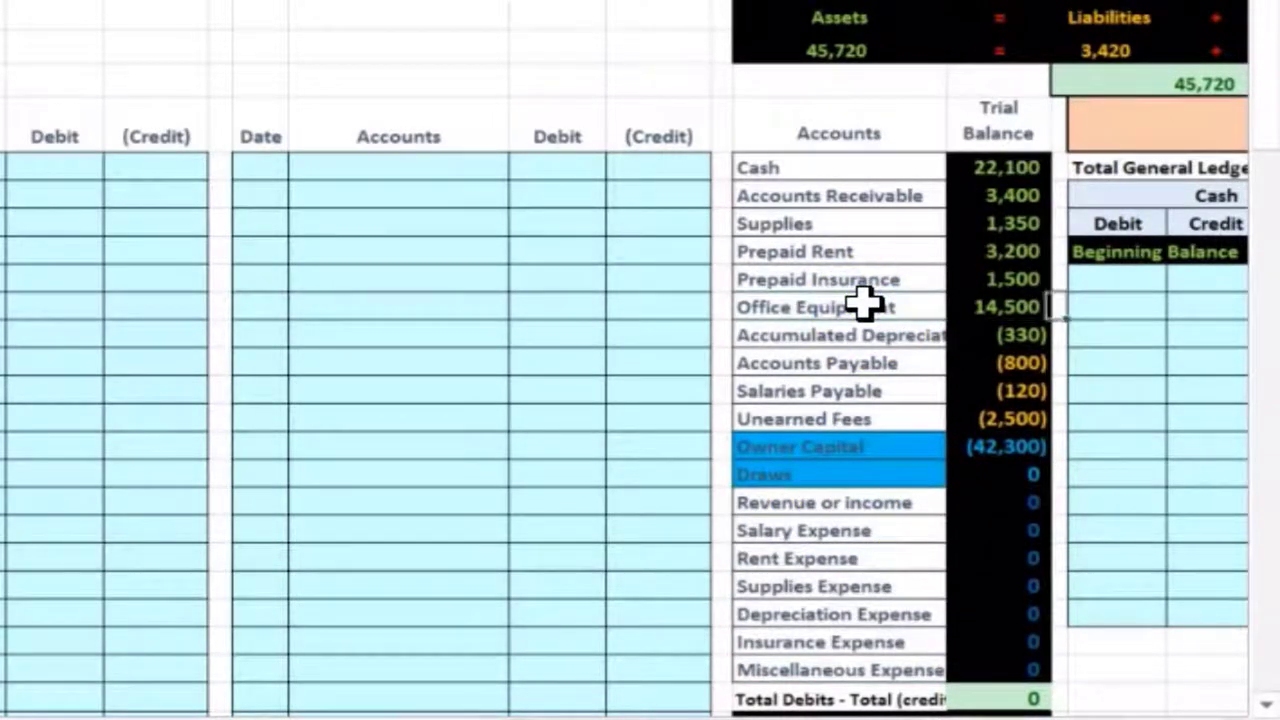
- Inspect the Assets, Liabilities and Equity formulas above the trial balance, plus the combined liabilities and equity total
scroll(864, 303, "right", 5)
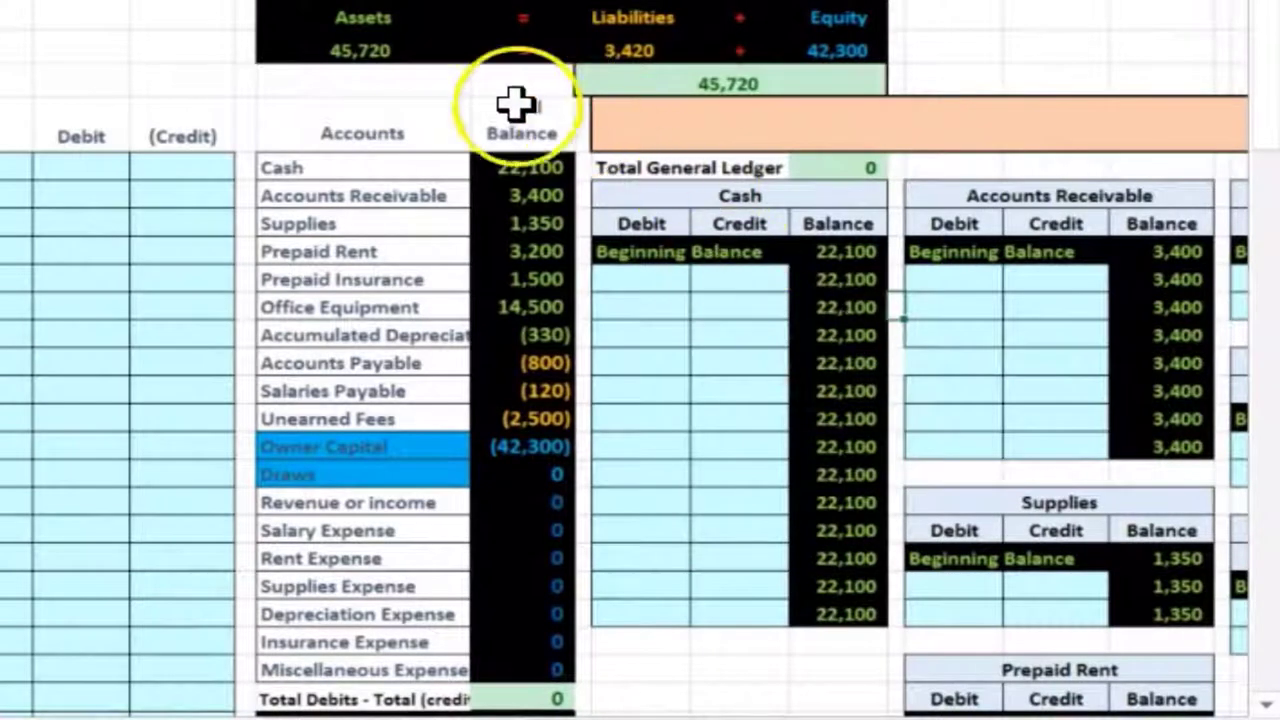
double_click(366, 47)
key("Escape")
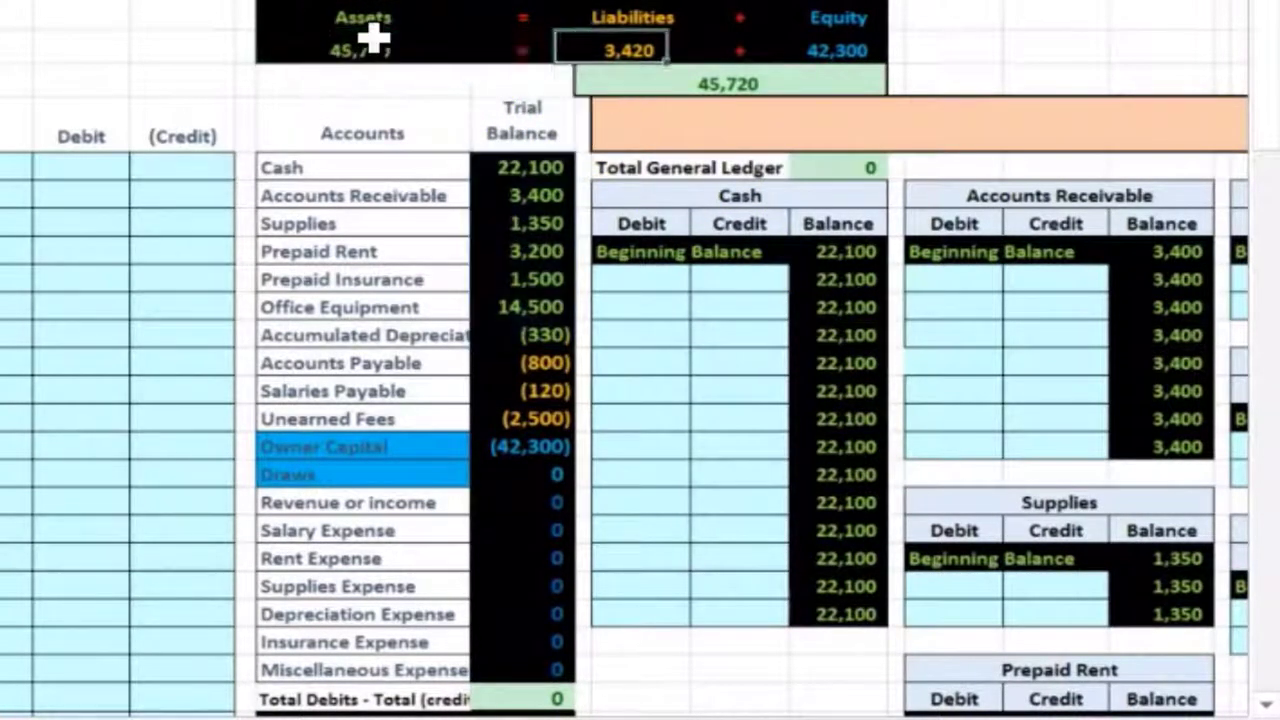
double_click(645, 52)
key("Escape")
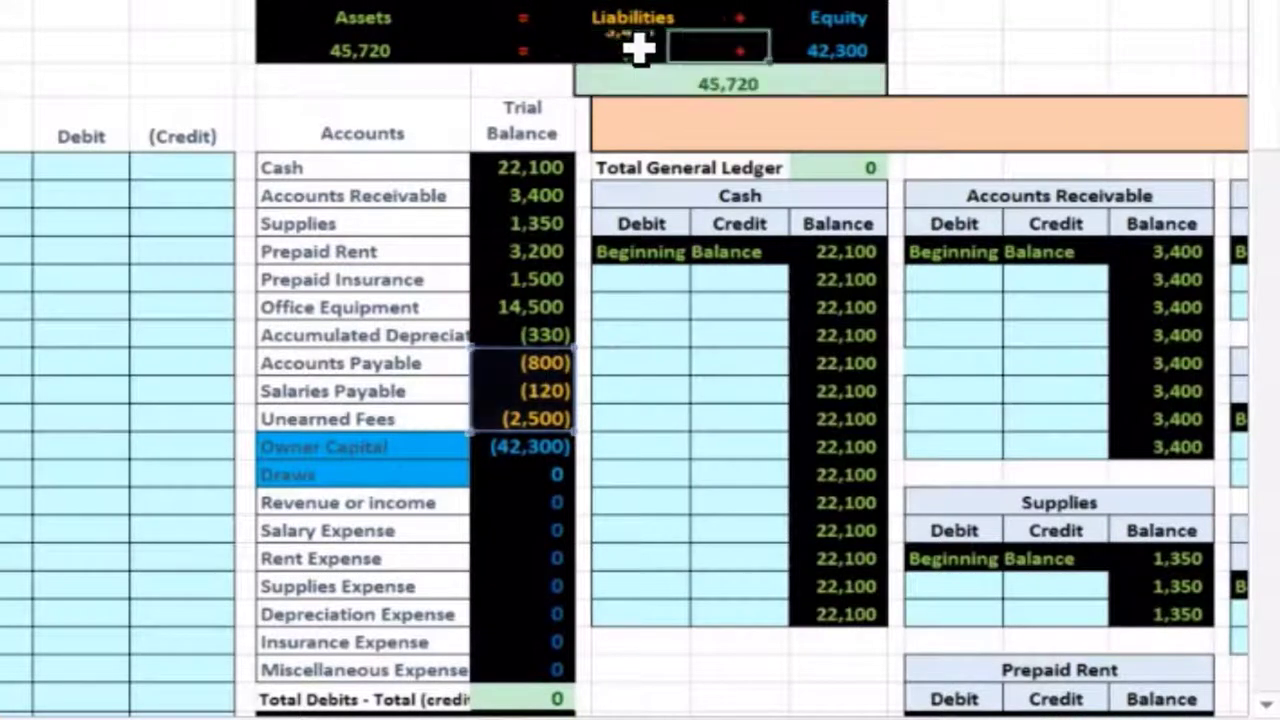
key("Right")
key("Right")
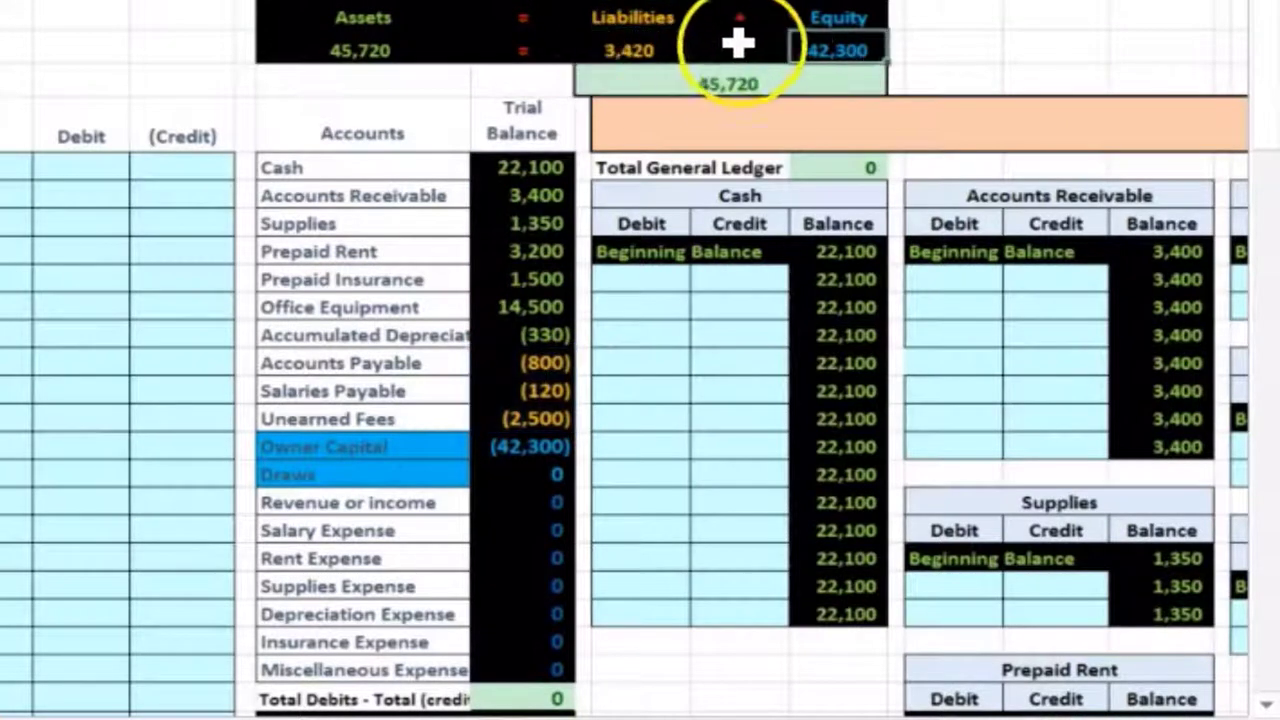
double_click(838, 47)
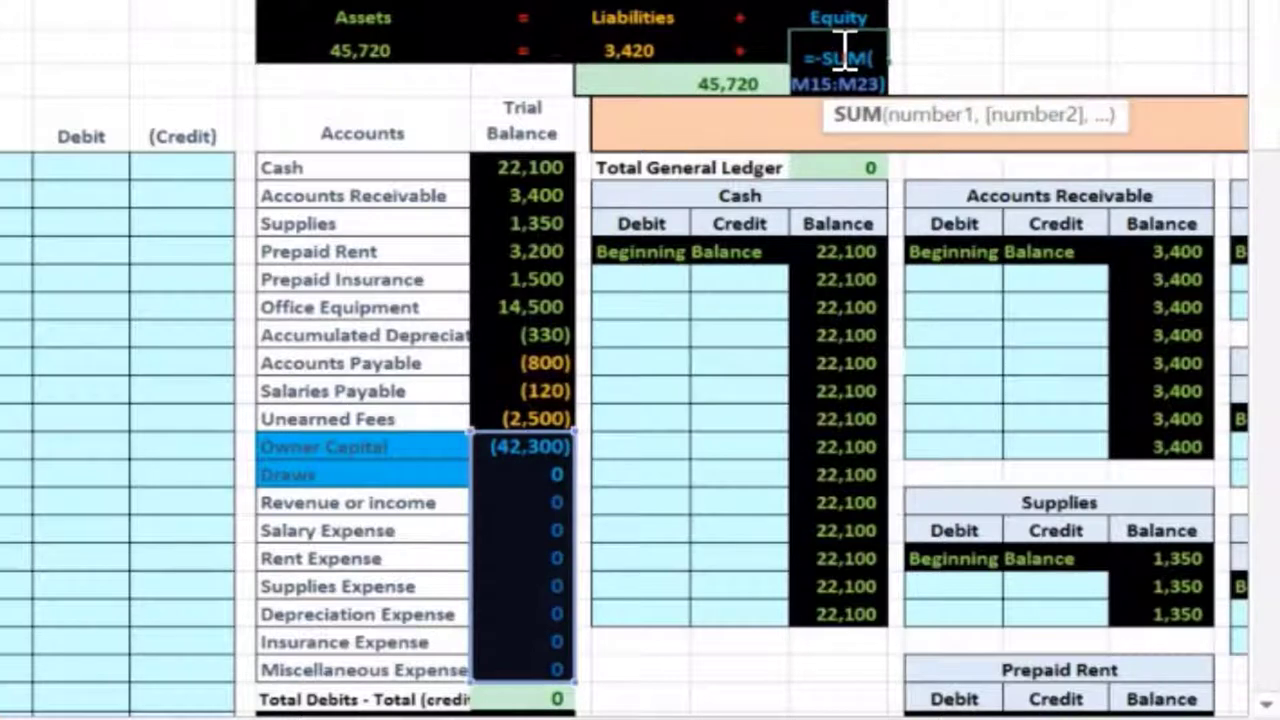
key("Escape")
left_click(430, 90)
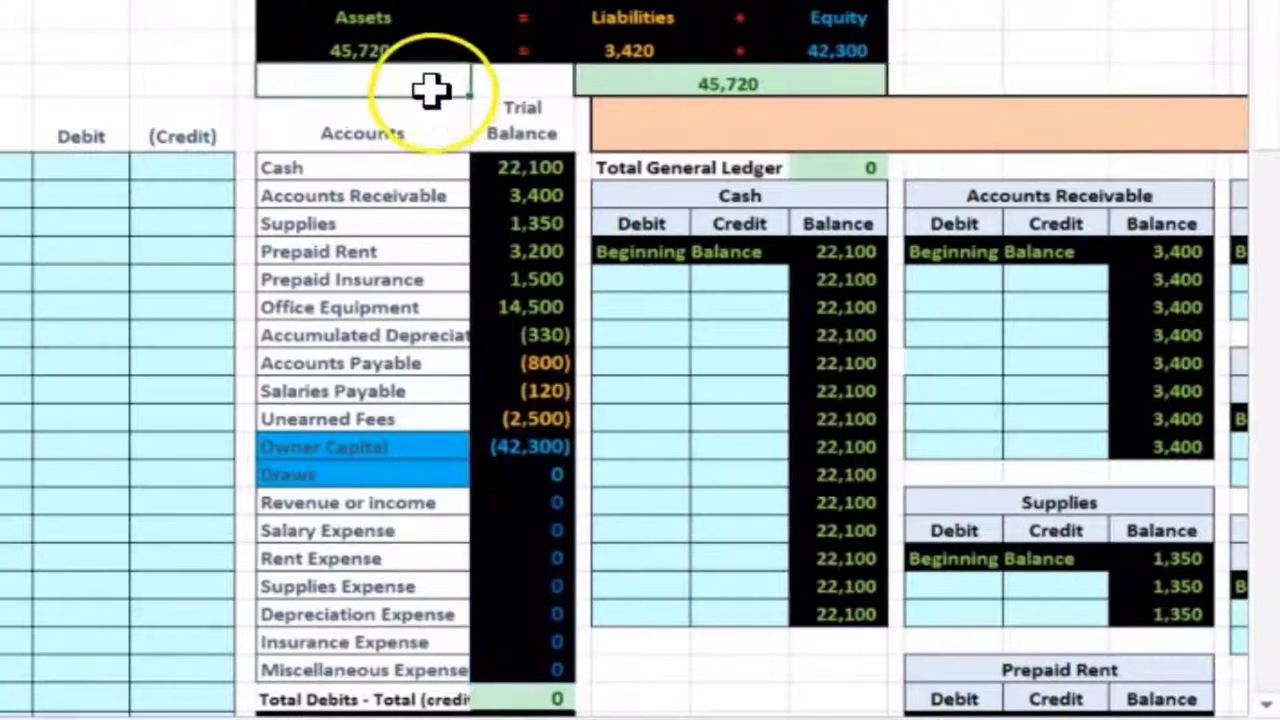
left_click(690, 90)
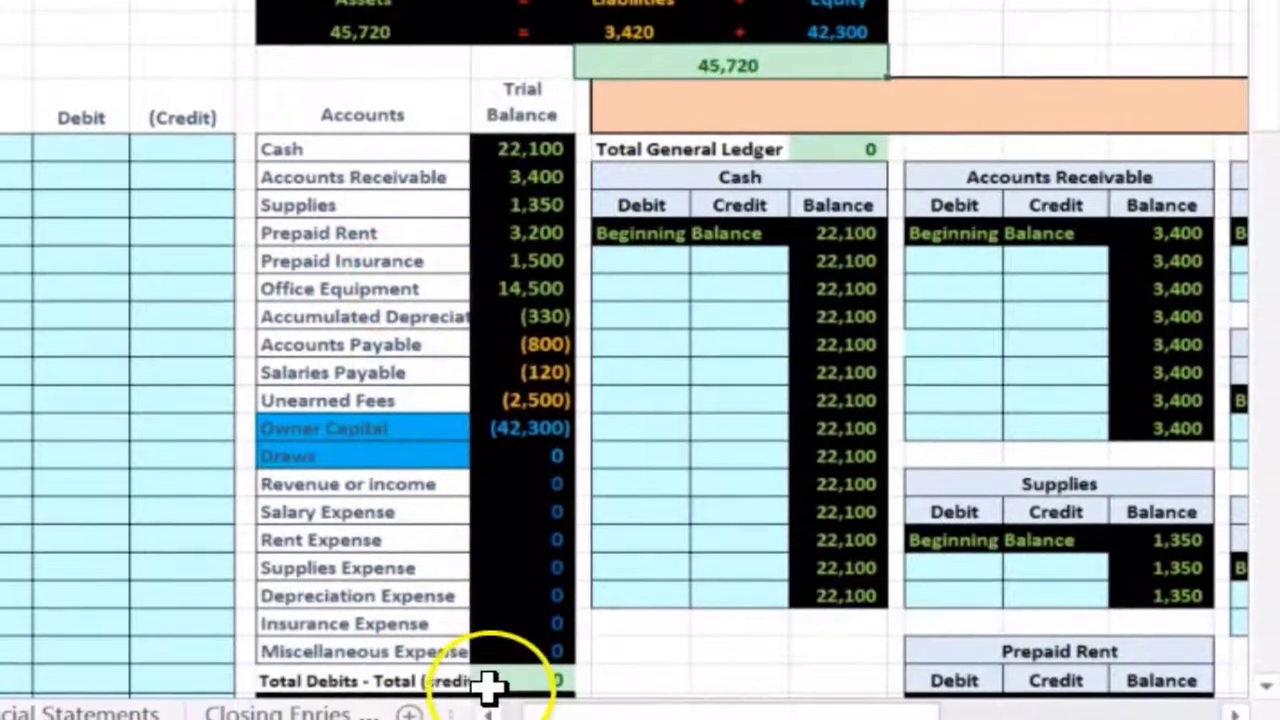
- Examine the trial balance's total debits minus total credits check and the balances from Cash through Owner Capital
left_click(508, 700)
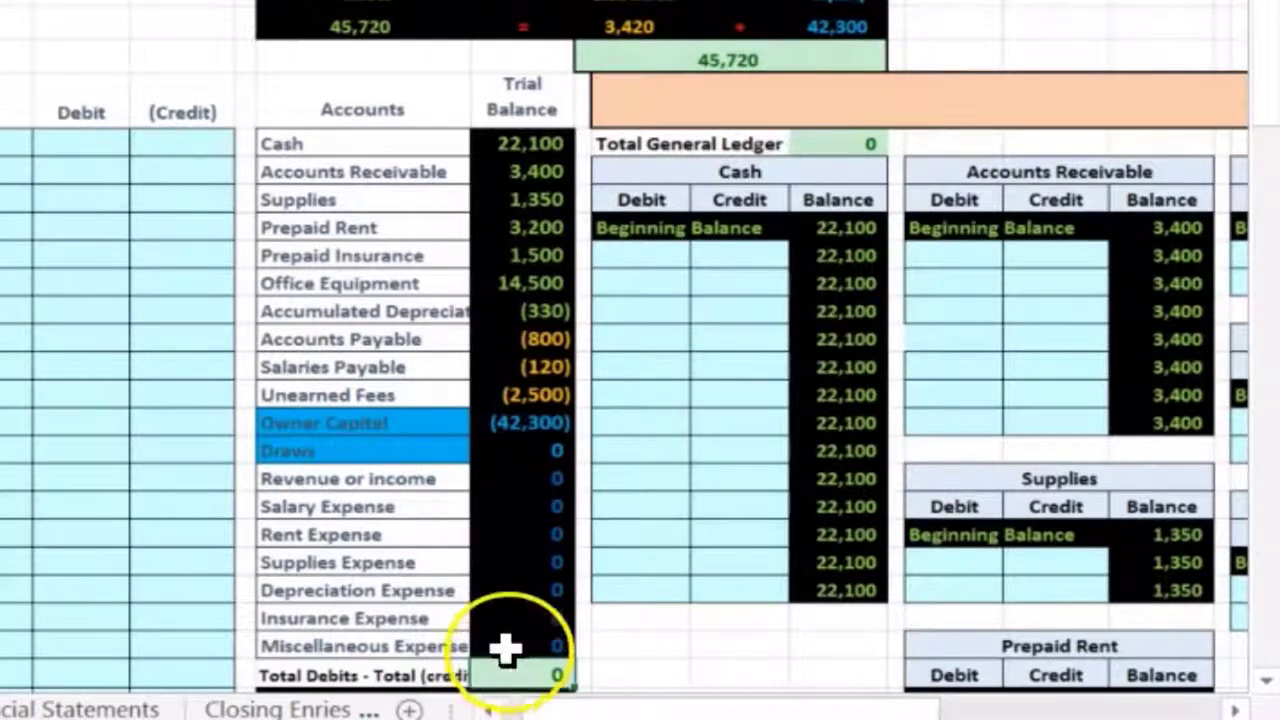
left_click(481, 191)
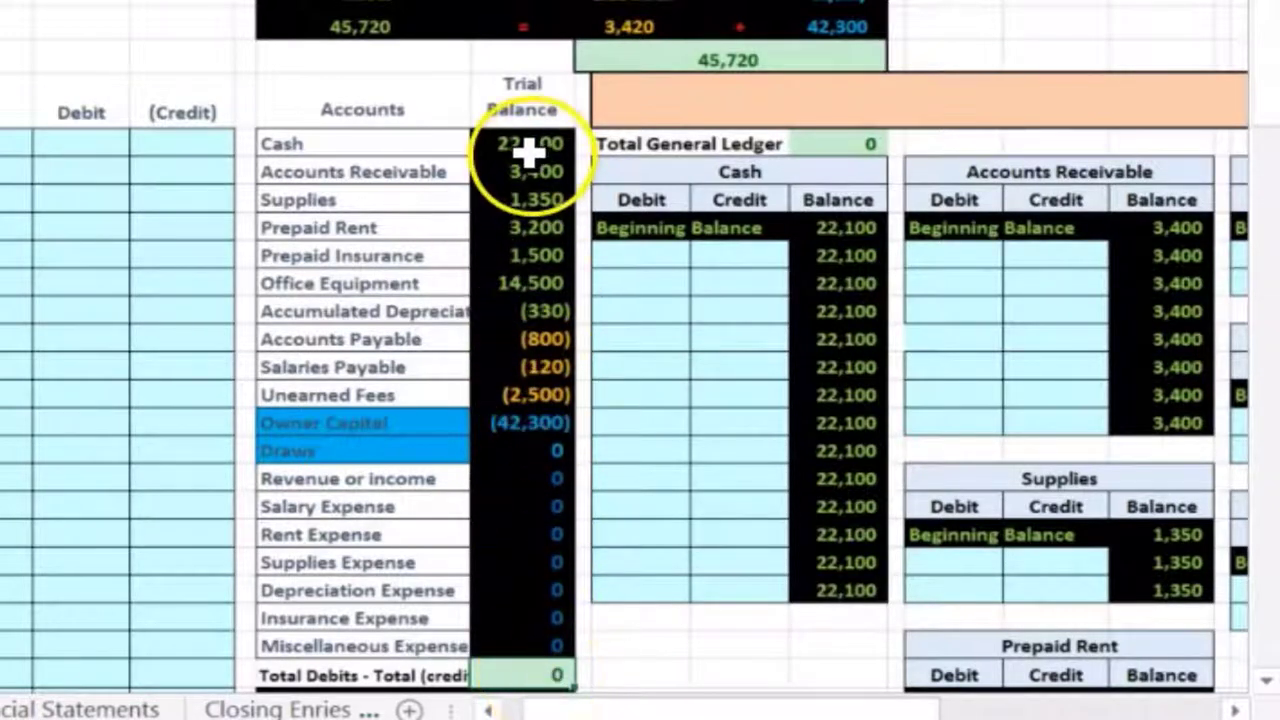
left_click_drag(543, 143, 528, 205)
left_click_drag(528, 311, 527, 428)
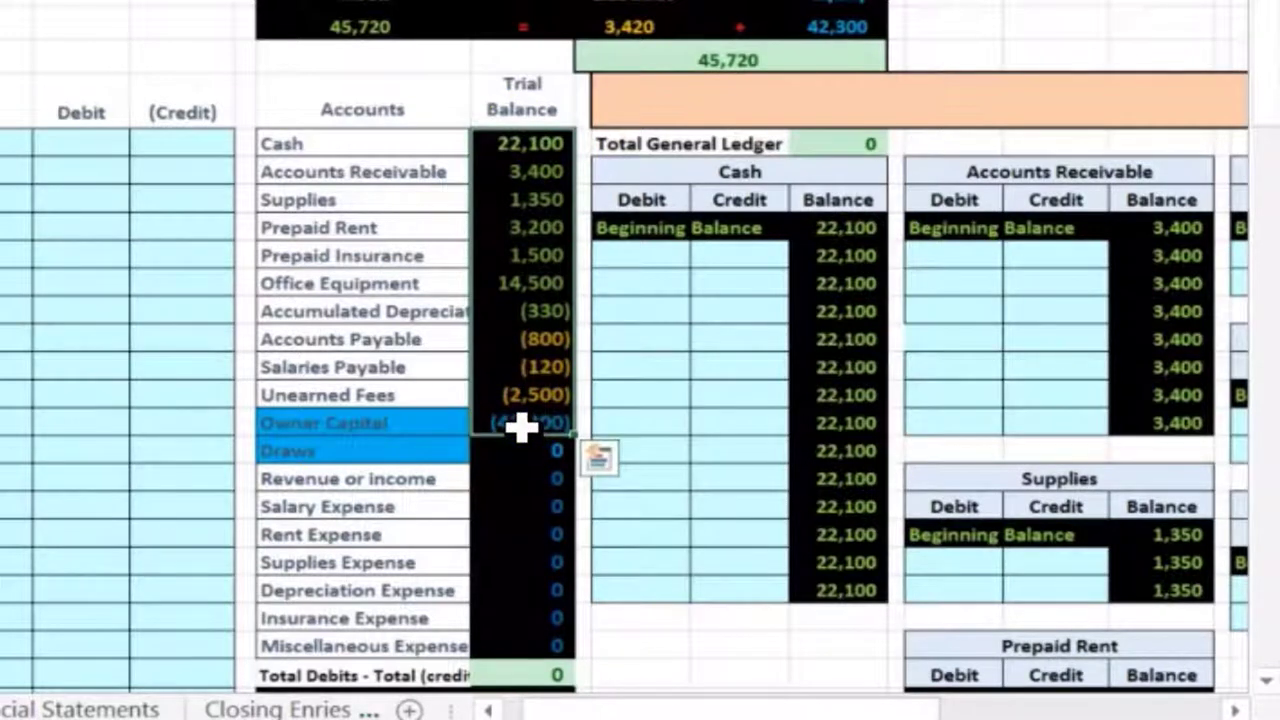
left_click(412, 313)
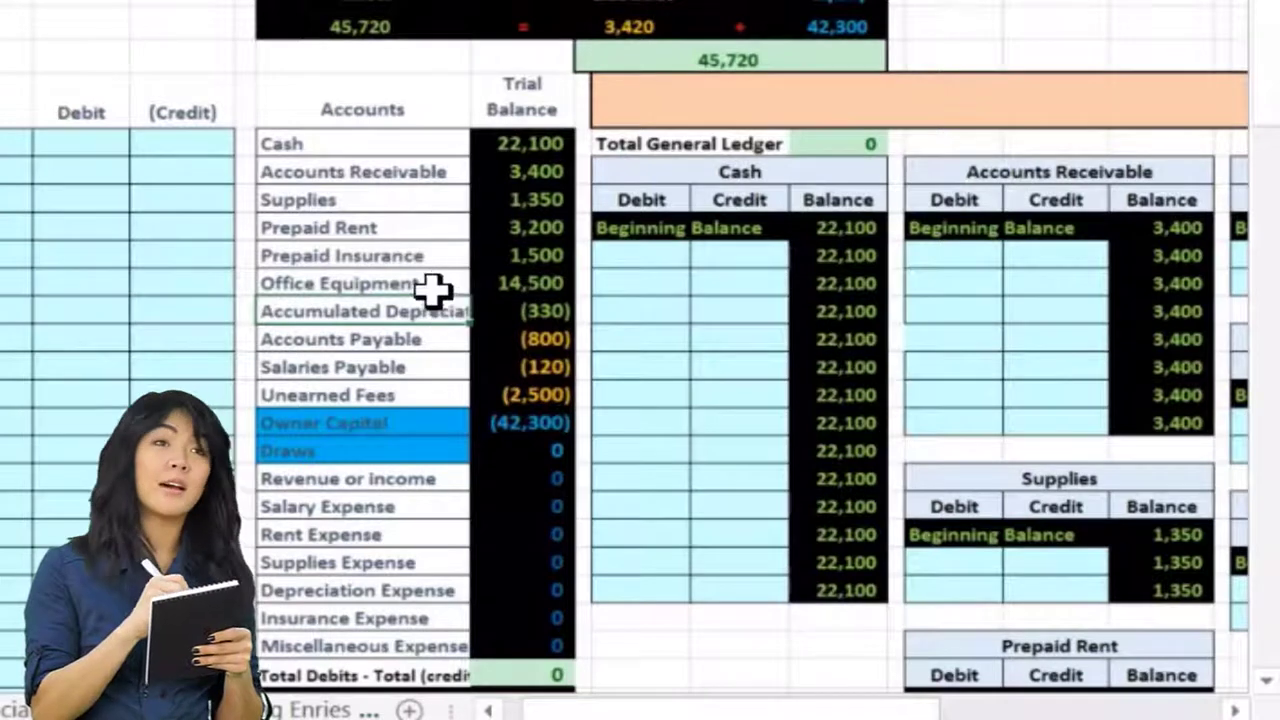
- Examine the Debit and (Credit) columns of the journal entry area beside the trial balance
left_click(87, 107)
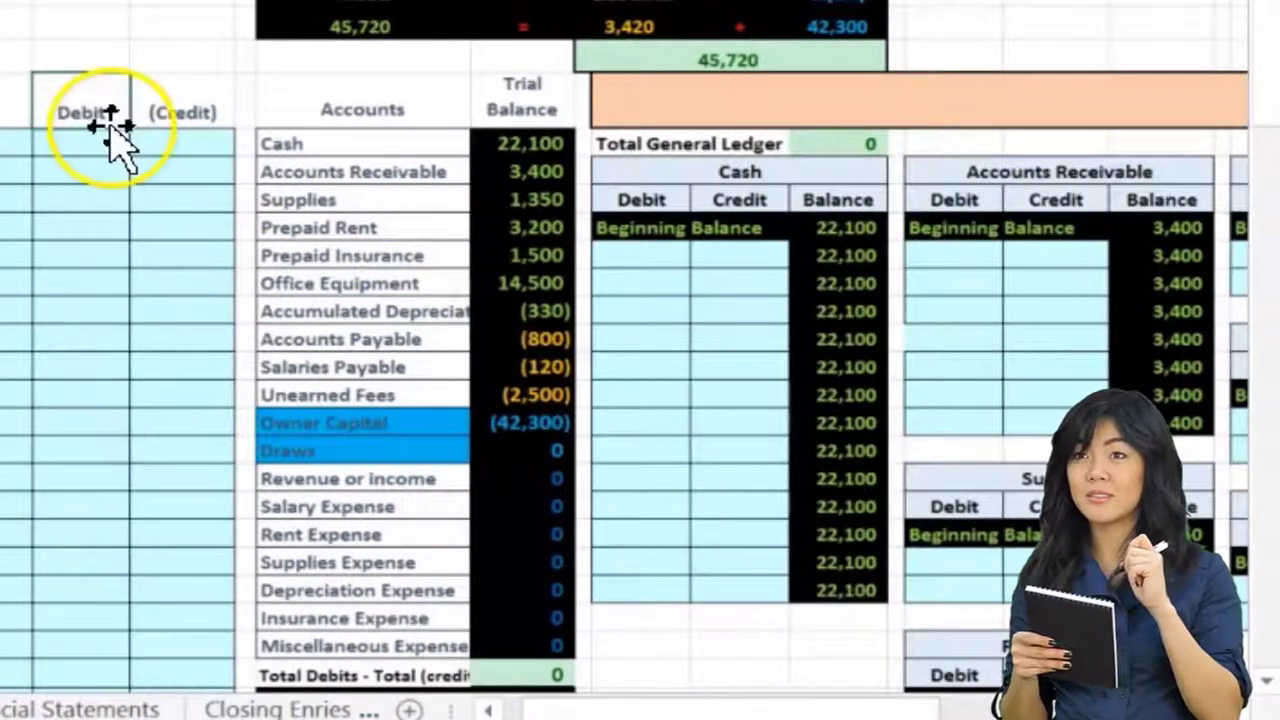
left_click(194, 100)
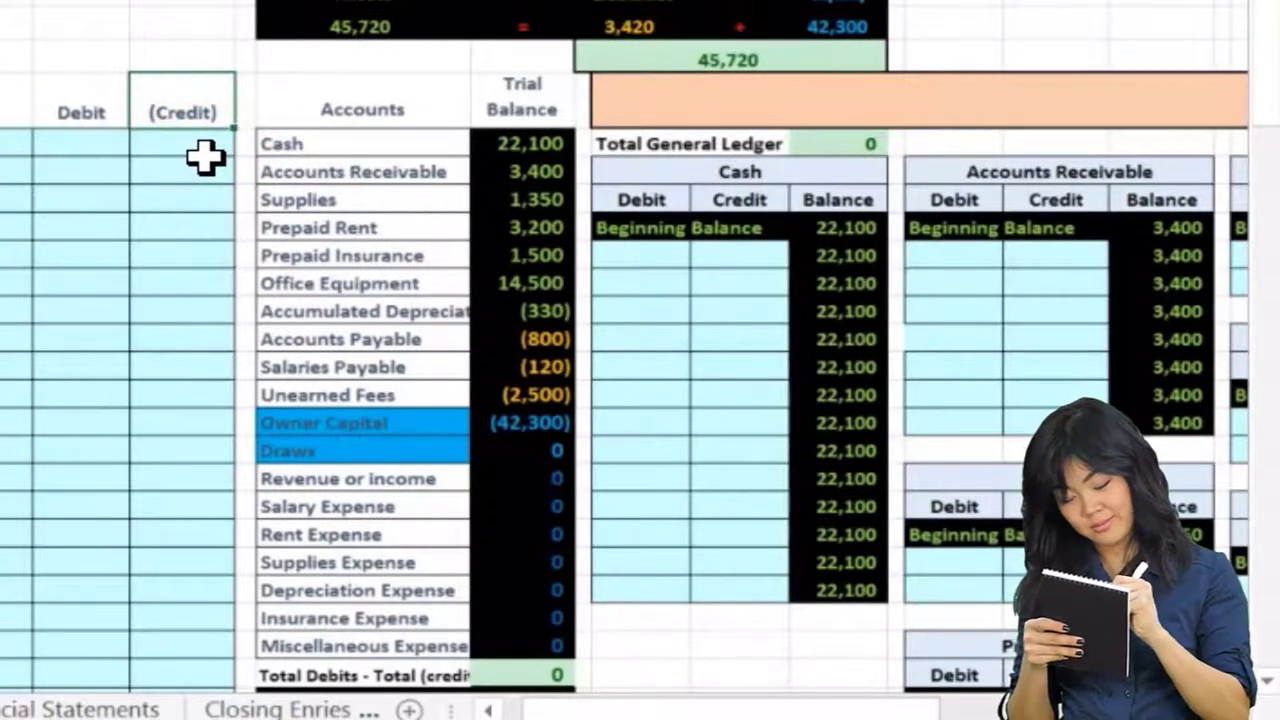
key("Down")
key("Down")
key("Down")
key("Down")
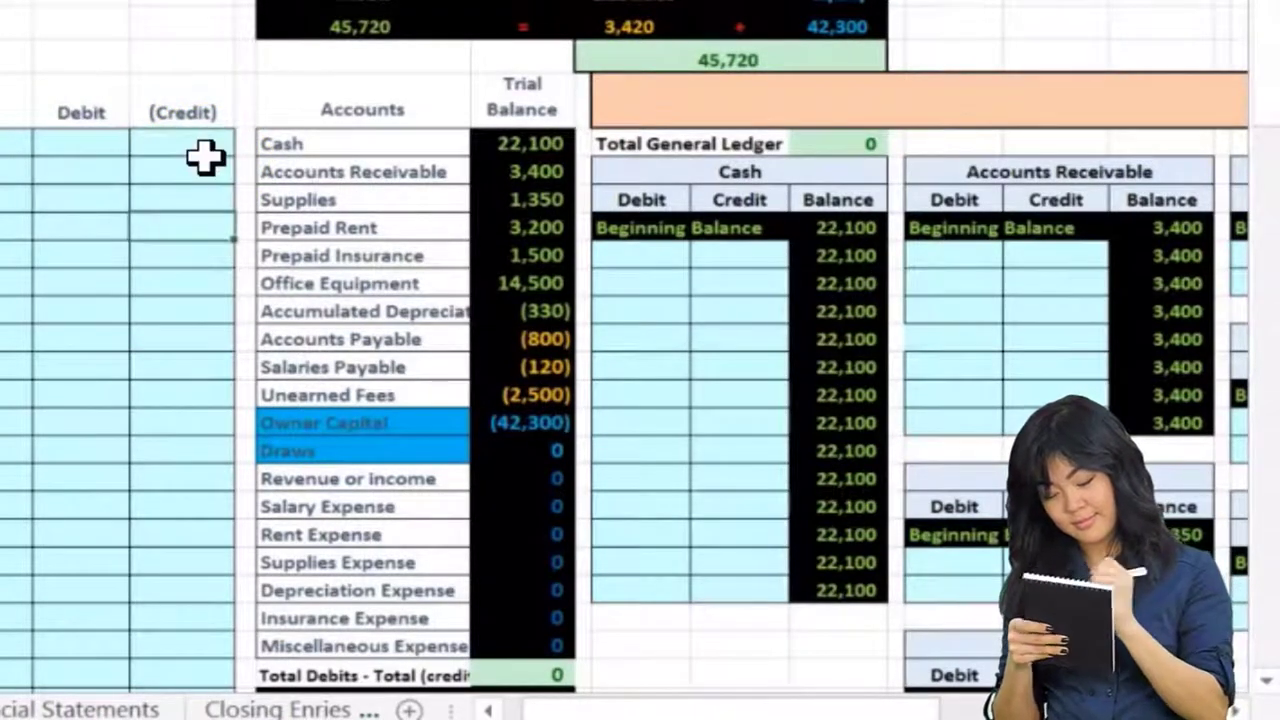
- Look across the general ledger's beginning balance row, from the Cash account to the Owner Capital account
key("Right")
key("Right")
key("Right")
key("Right")
key("Right")
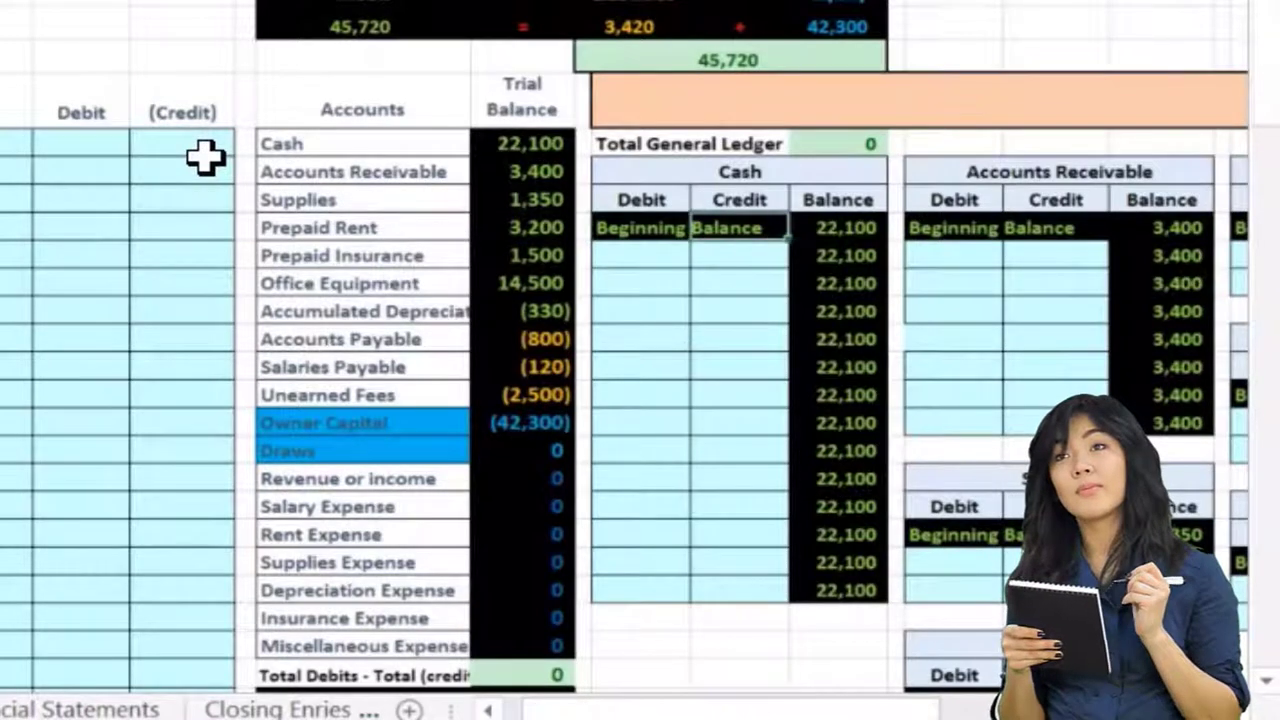
key("Right")
key("Right")
key("Right")
key("Right")
key("Right")
key("Right")
key("Right")
key("Right")
key("Right")
key("Right")
key("Right")
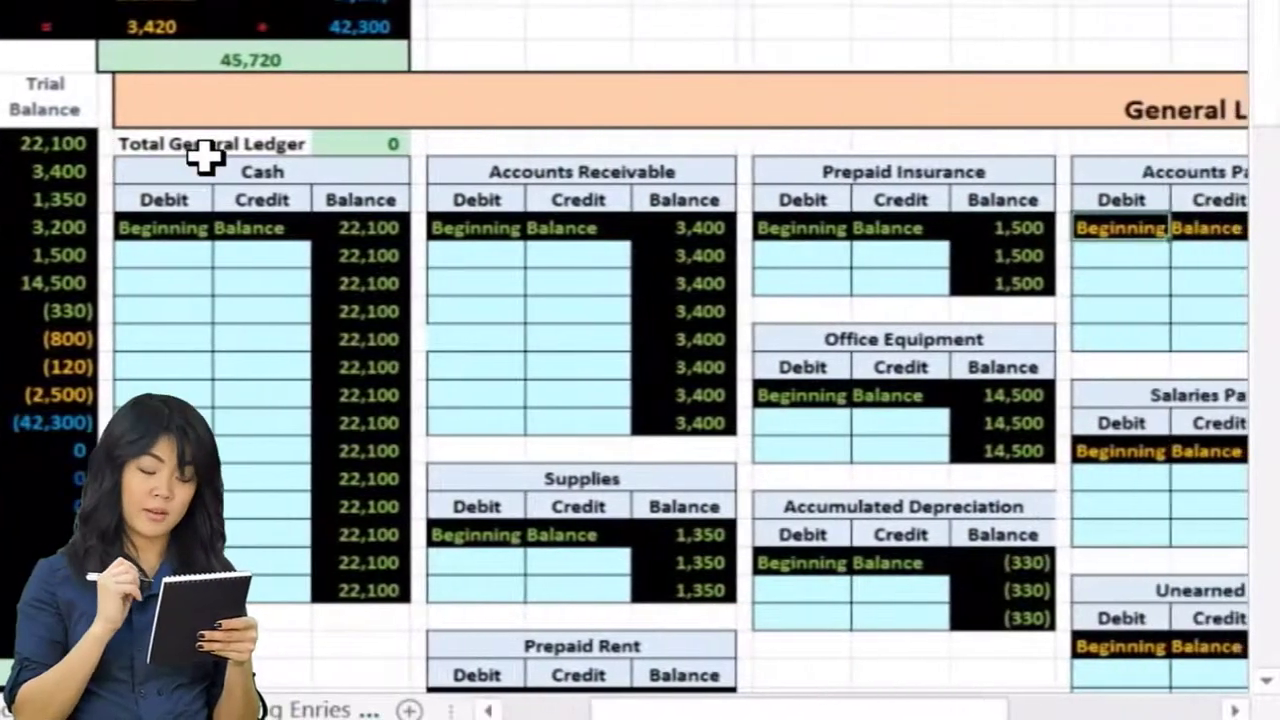
key("Right")
key("Right")
key("Right")
key("Right")
key("Right")
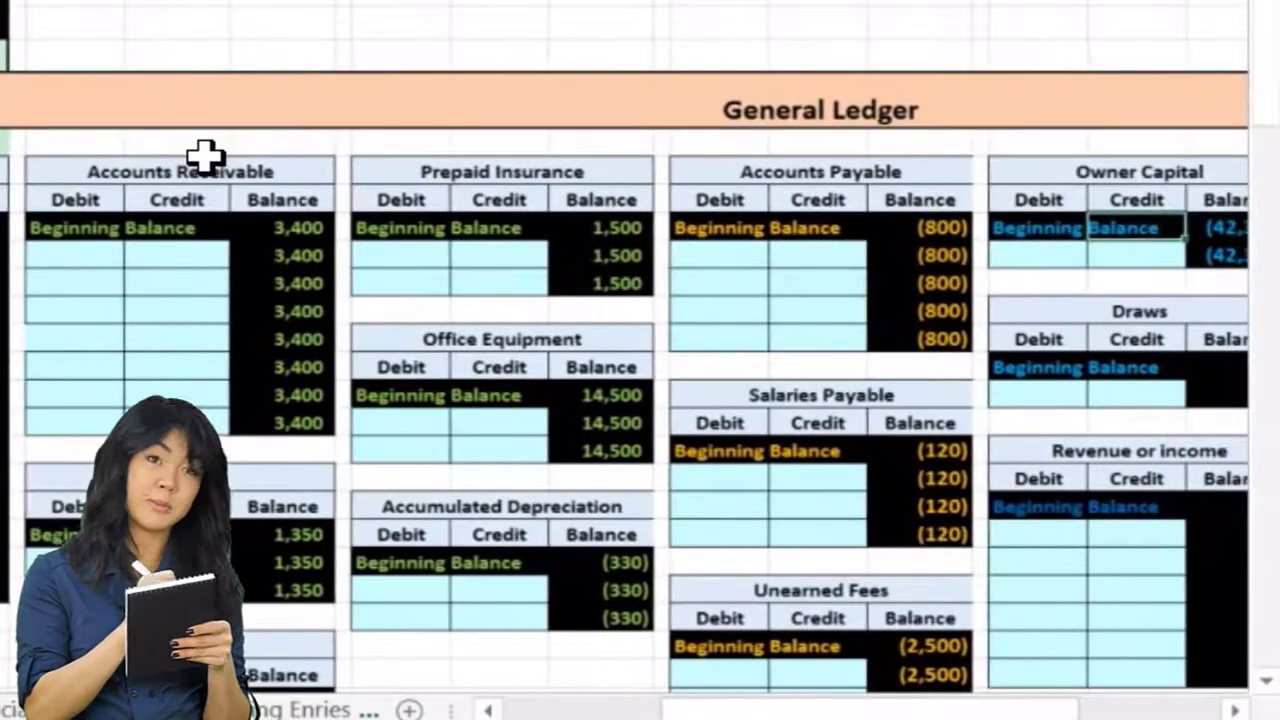
key("Right")
key("Right")
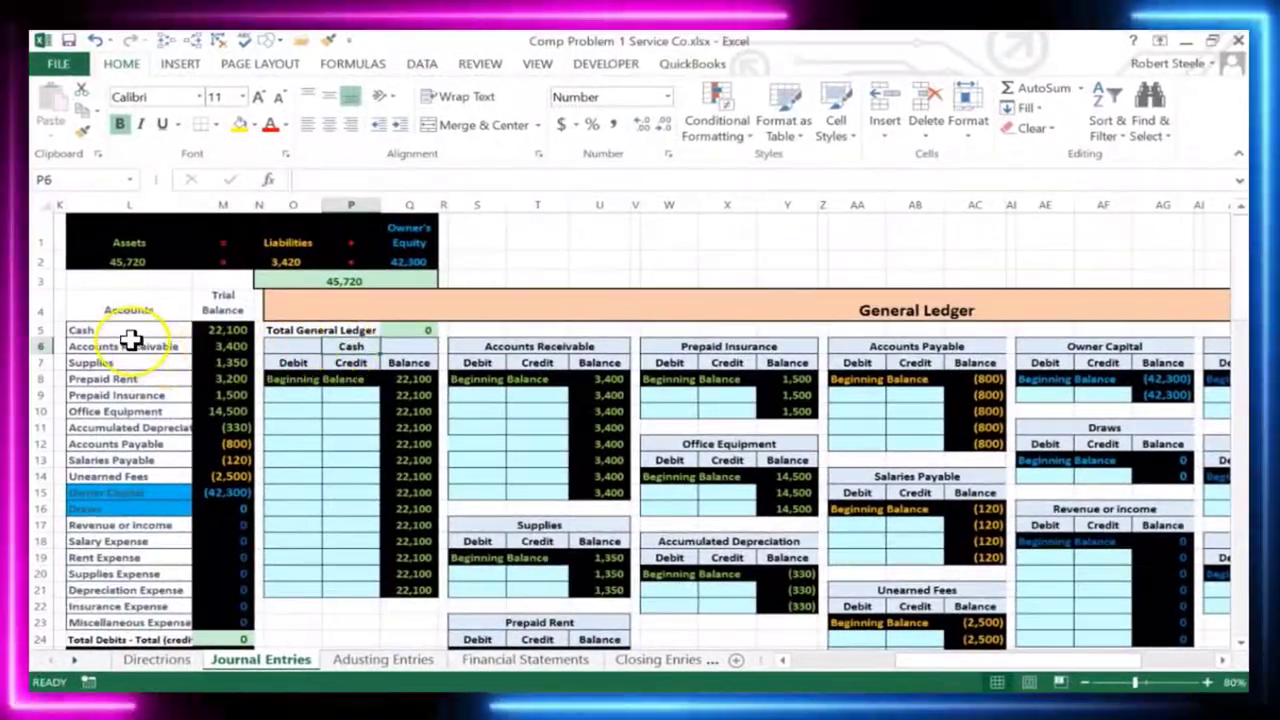
- Inspect the Cash ledger heading's formula and view the remaining general ledger accounts through Miscellaneous Expense
left_click(287, 350)
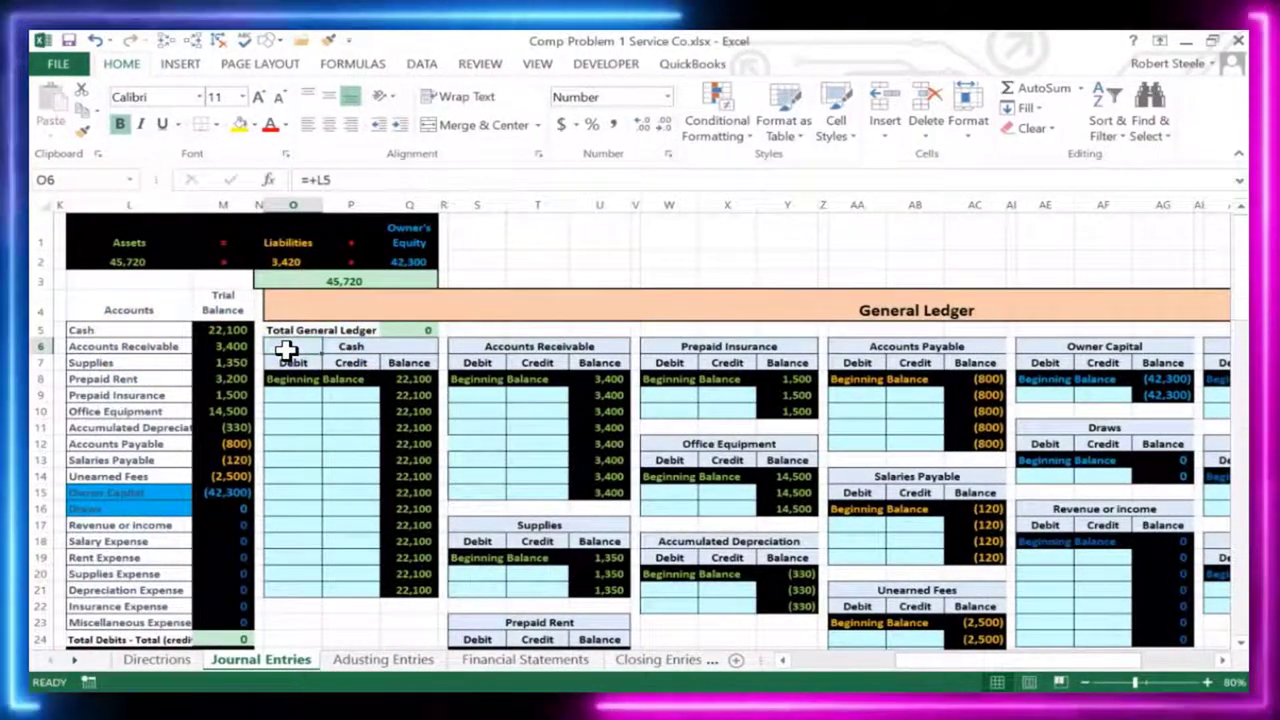
scroll(287, 350, "down", 1)
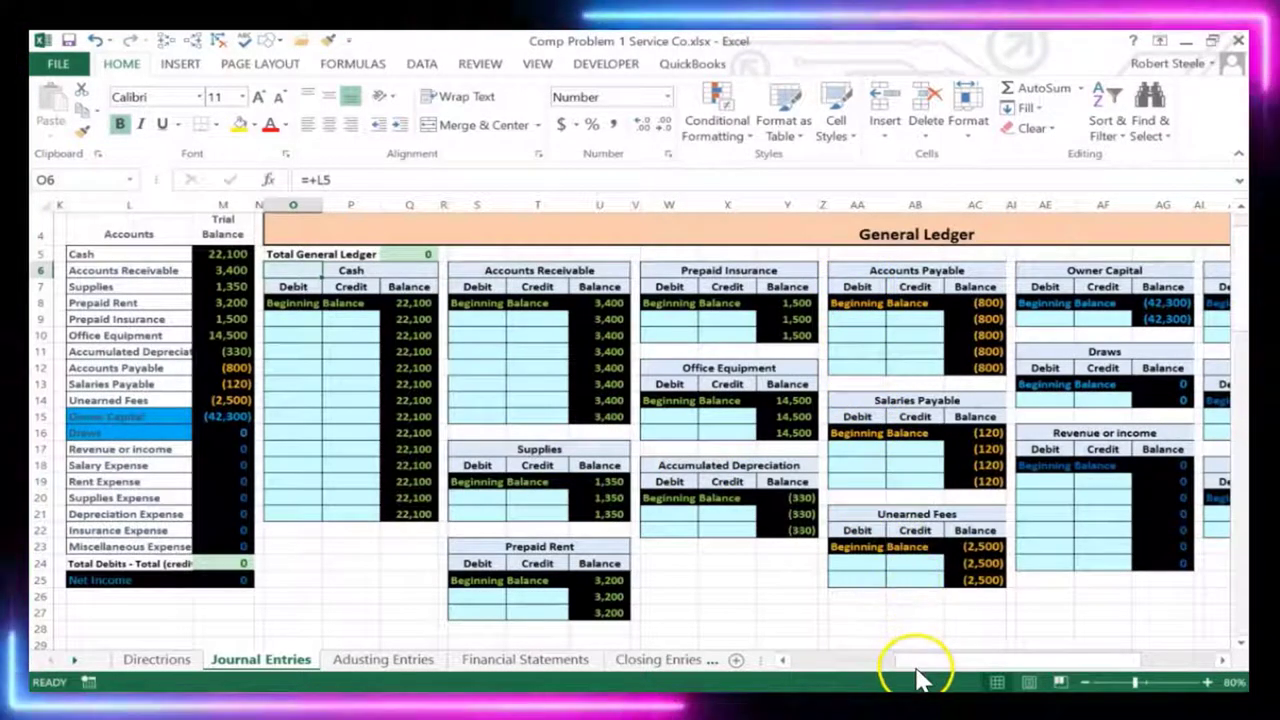
left_click_drag(925, 665, 991, 667)
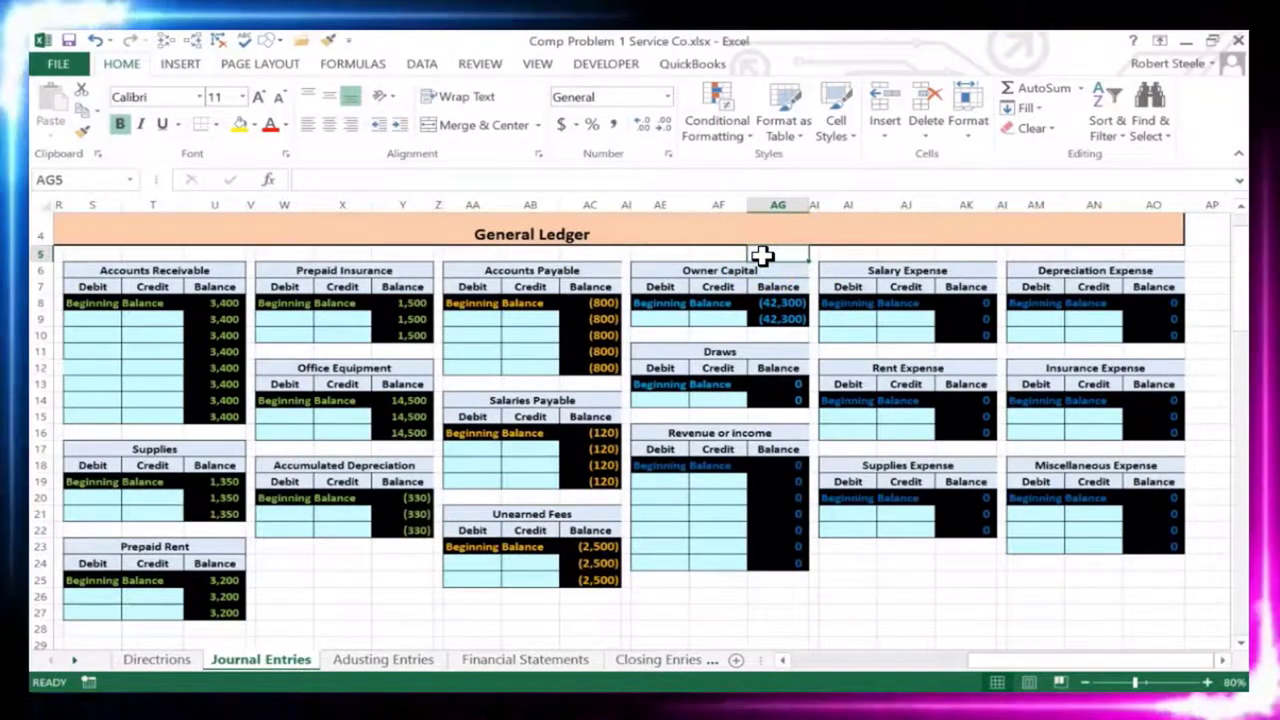
- Return to the journal entry columns and inspect the formula linking the trial balance's Supplies amount to the general ledger
key("Home")
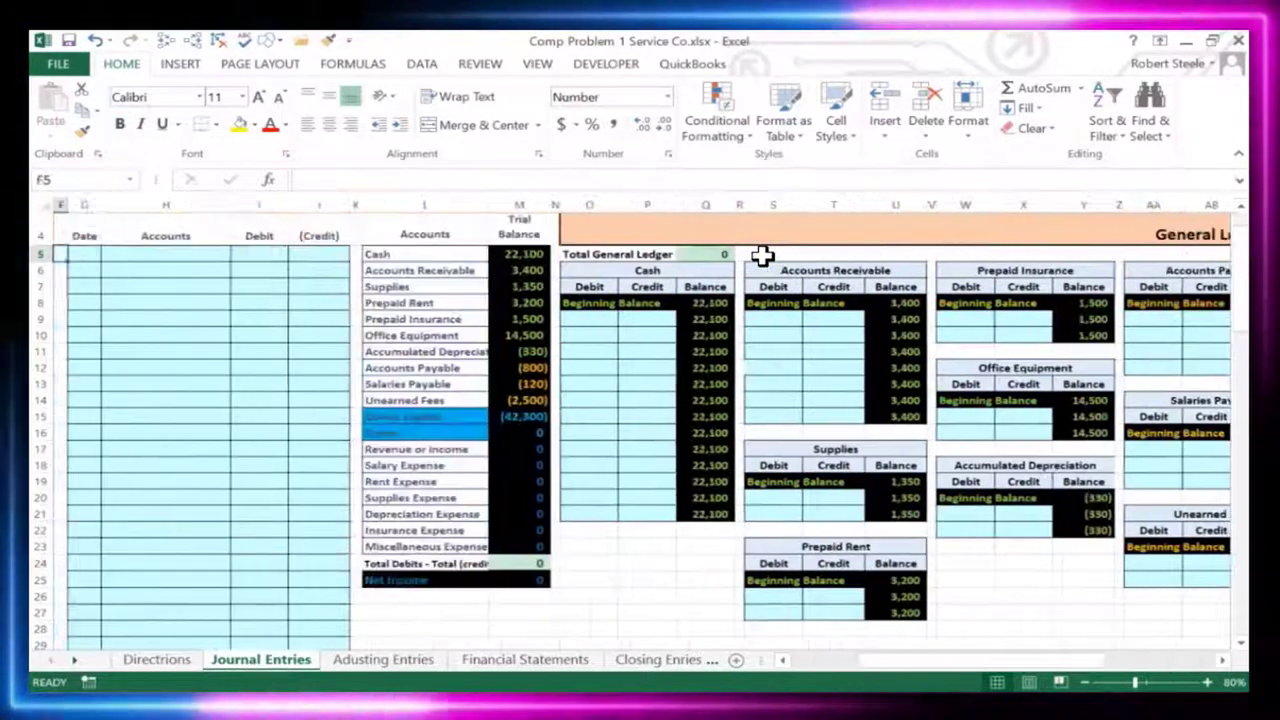
key("Right")
key("Right")
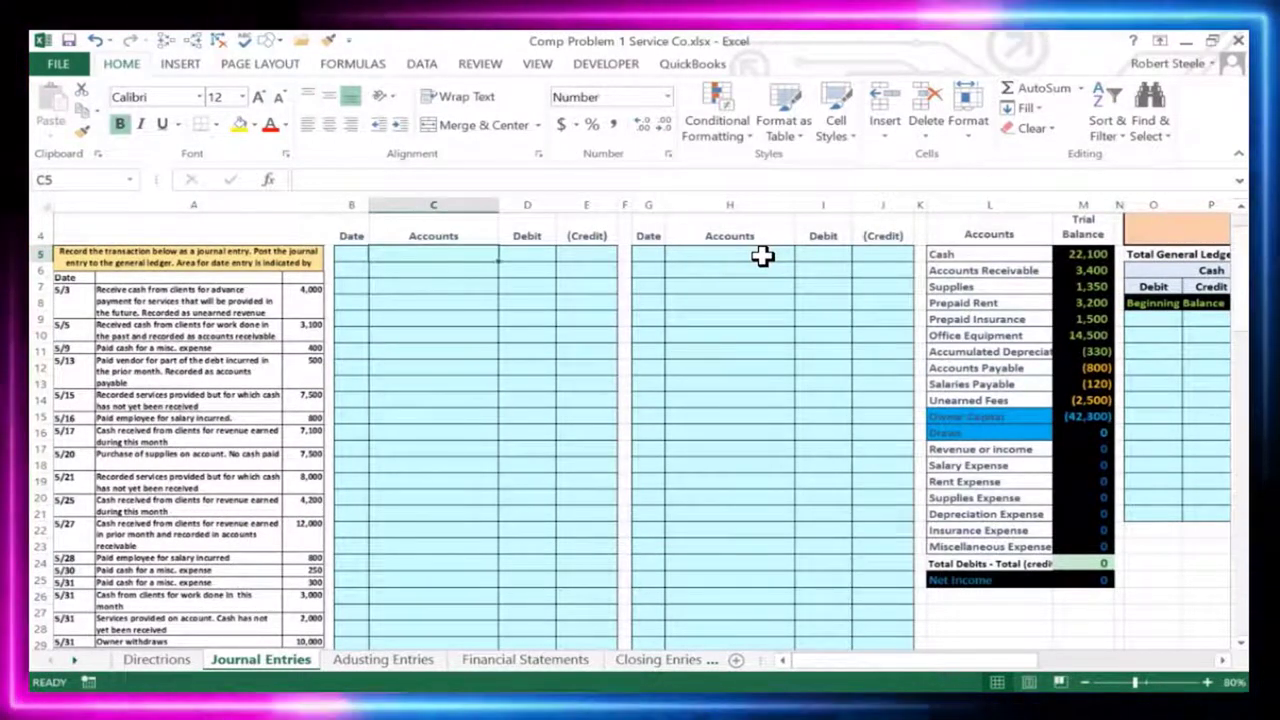
key("Right")
key("Right")
key("Right")
key("Right")
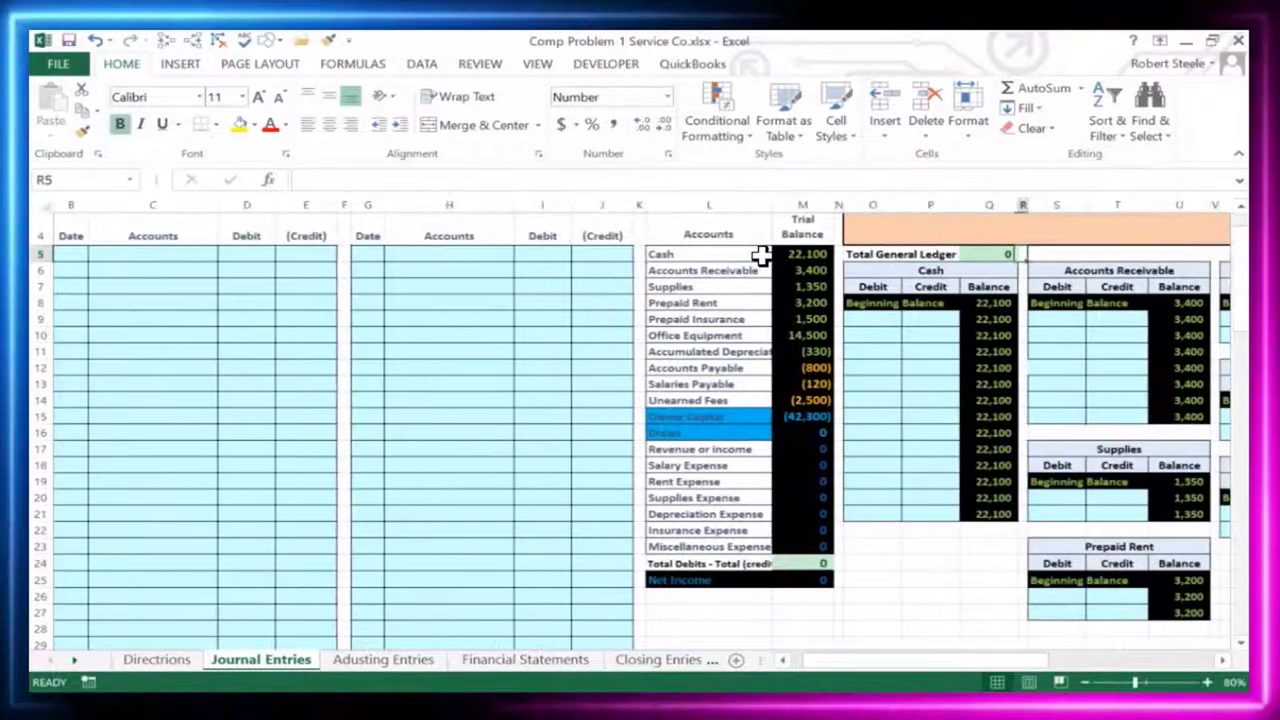
left_click(810, 286)
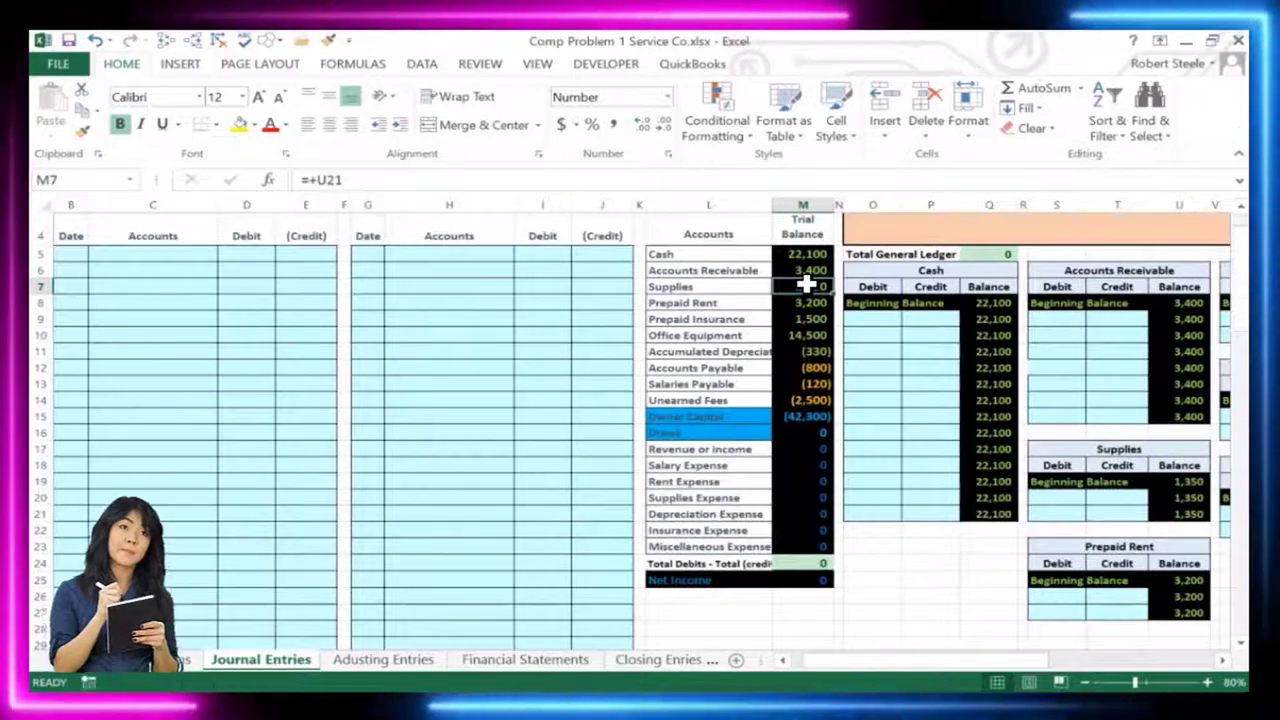
- Hide the second journal entry block, columns F through J, so the trial balance sits beside the first block
key("Left")
key("Home")
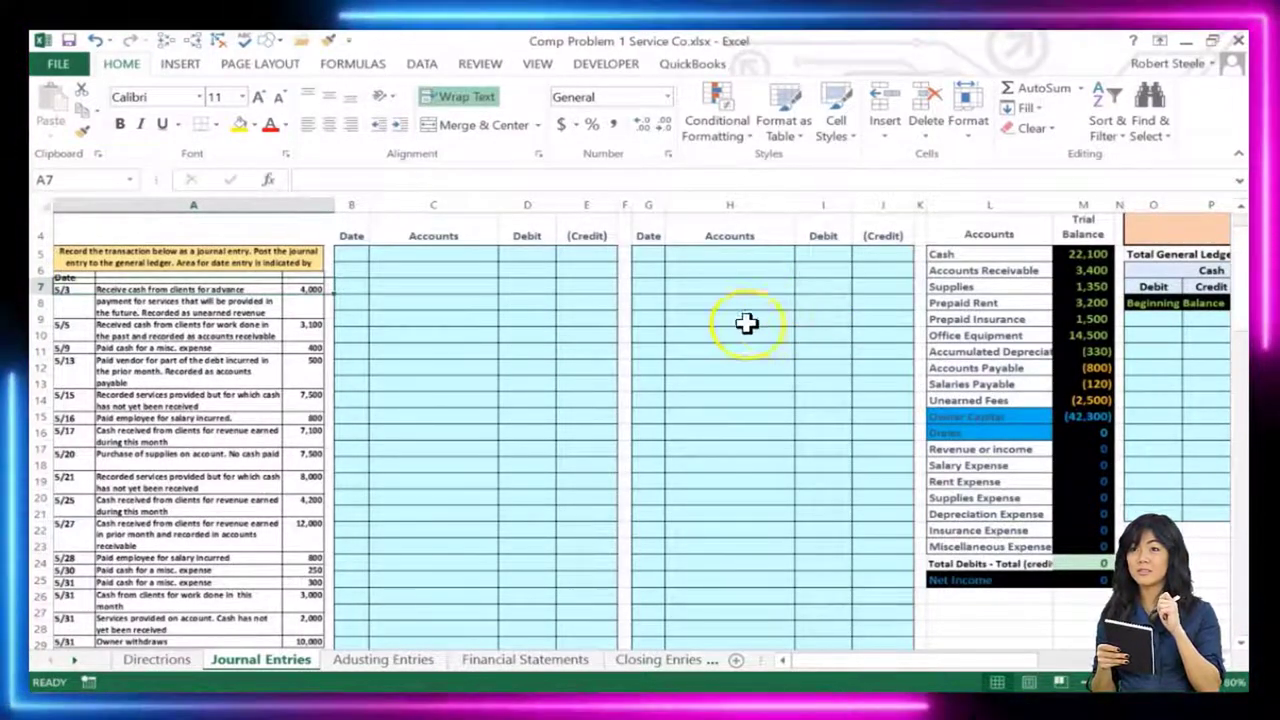
left_click_drag(355, 255, 572, 429)
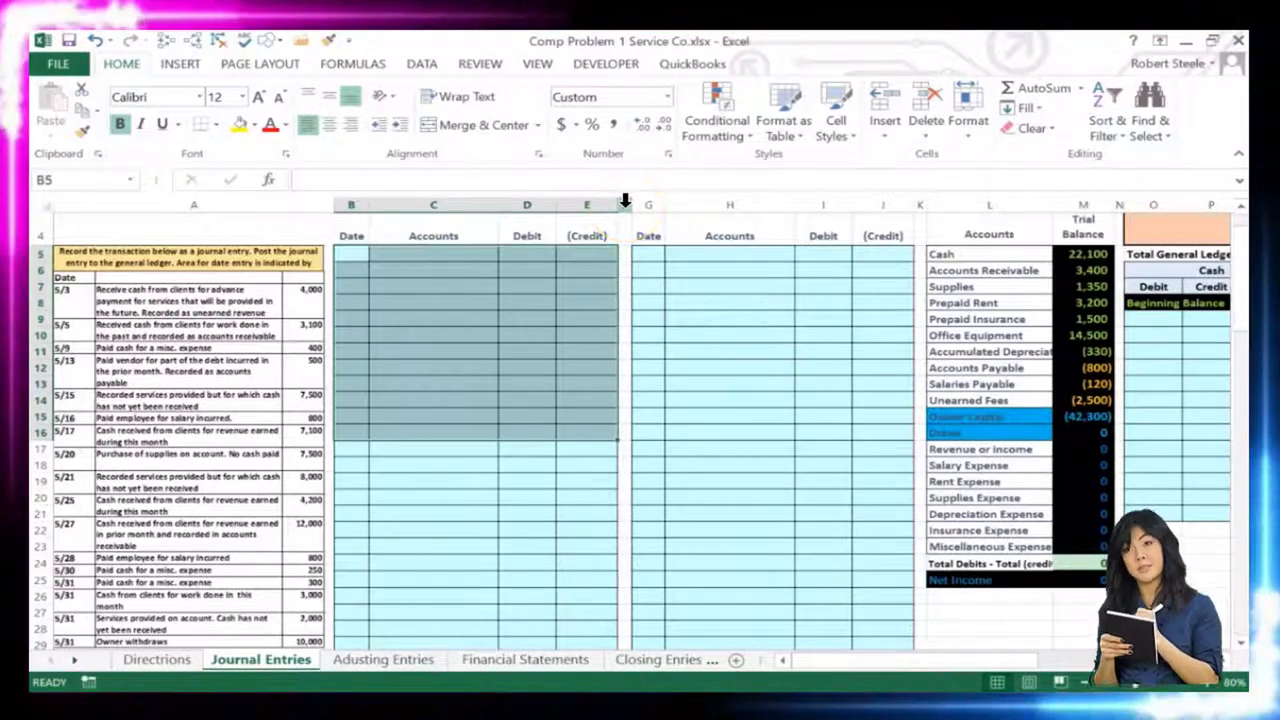
left_click(624, 203)
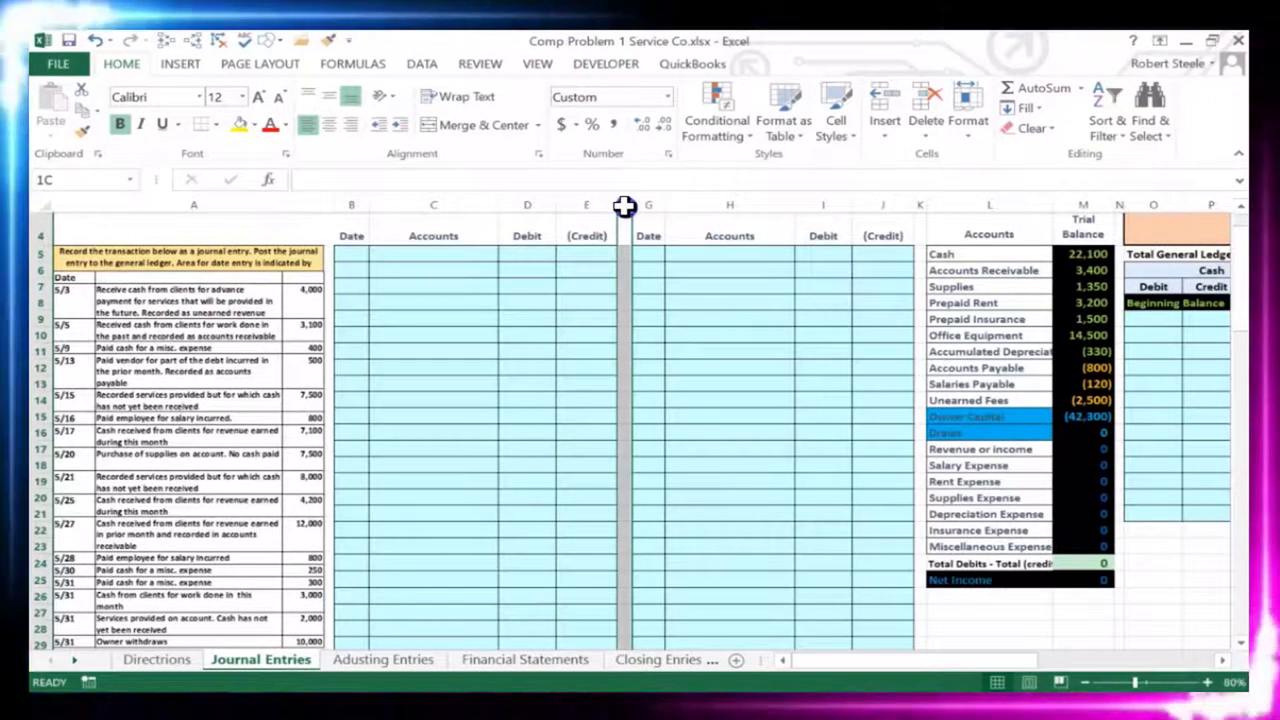
left_click_drag(624, 205, 871, 203)
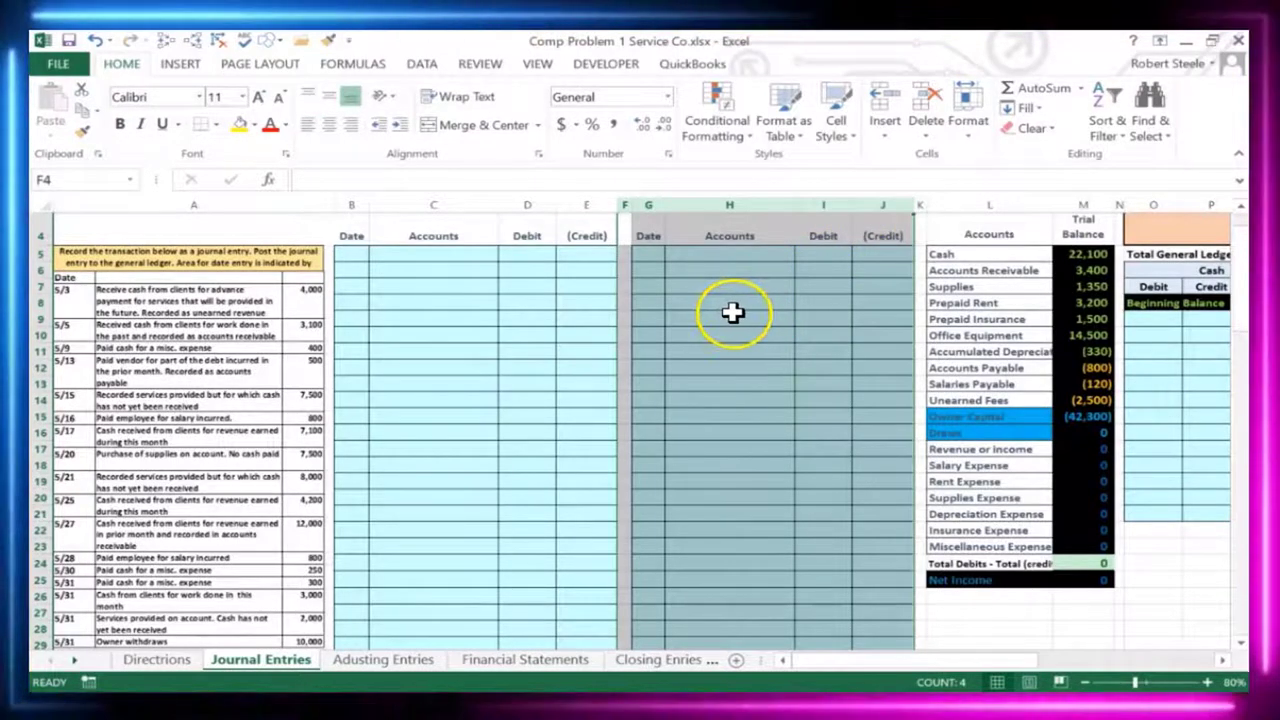
right_click(737, 314)
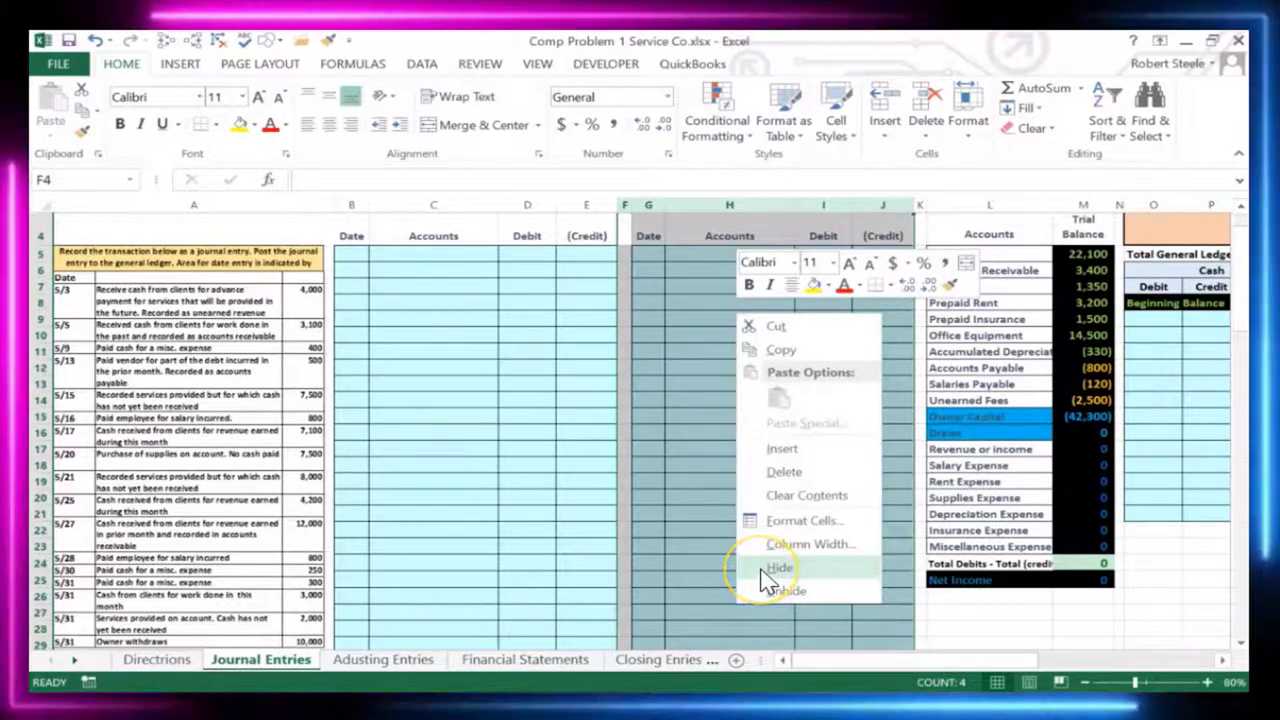
left_click(772, 568)
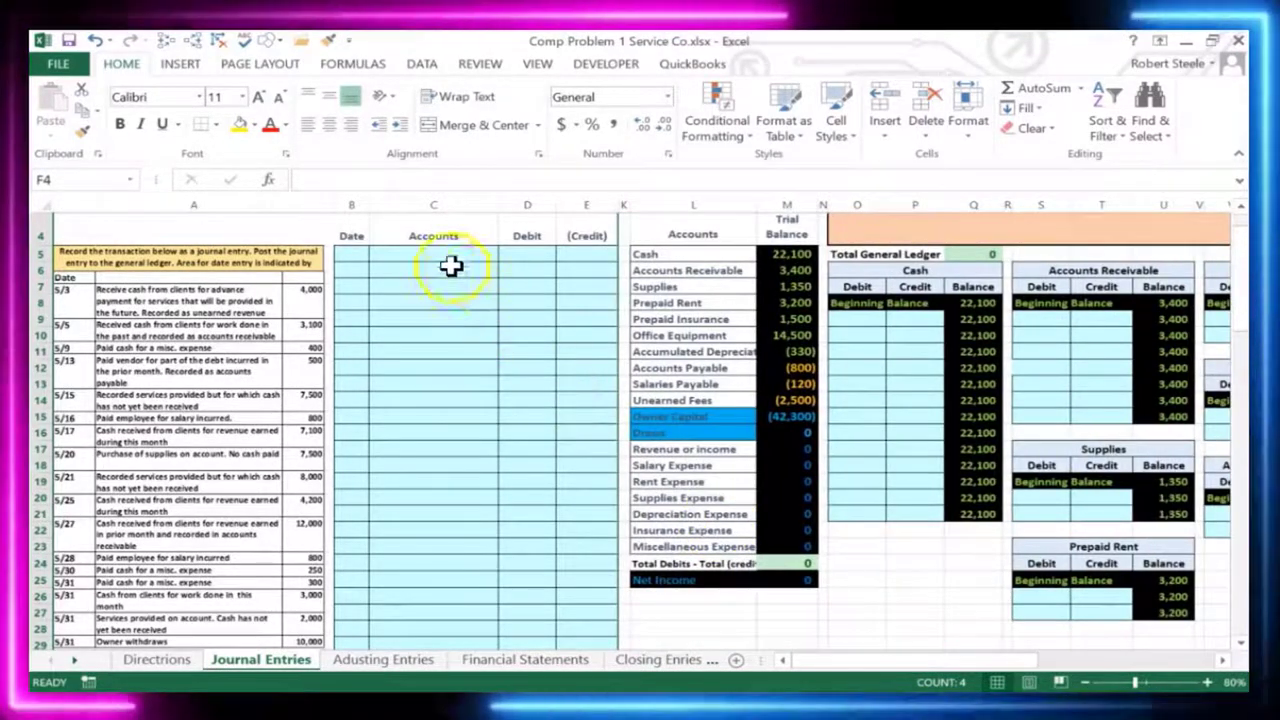
- Enter 5/3 as the date in the journal's first row
left_click(443, 252)
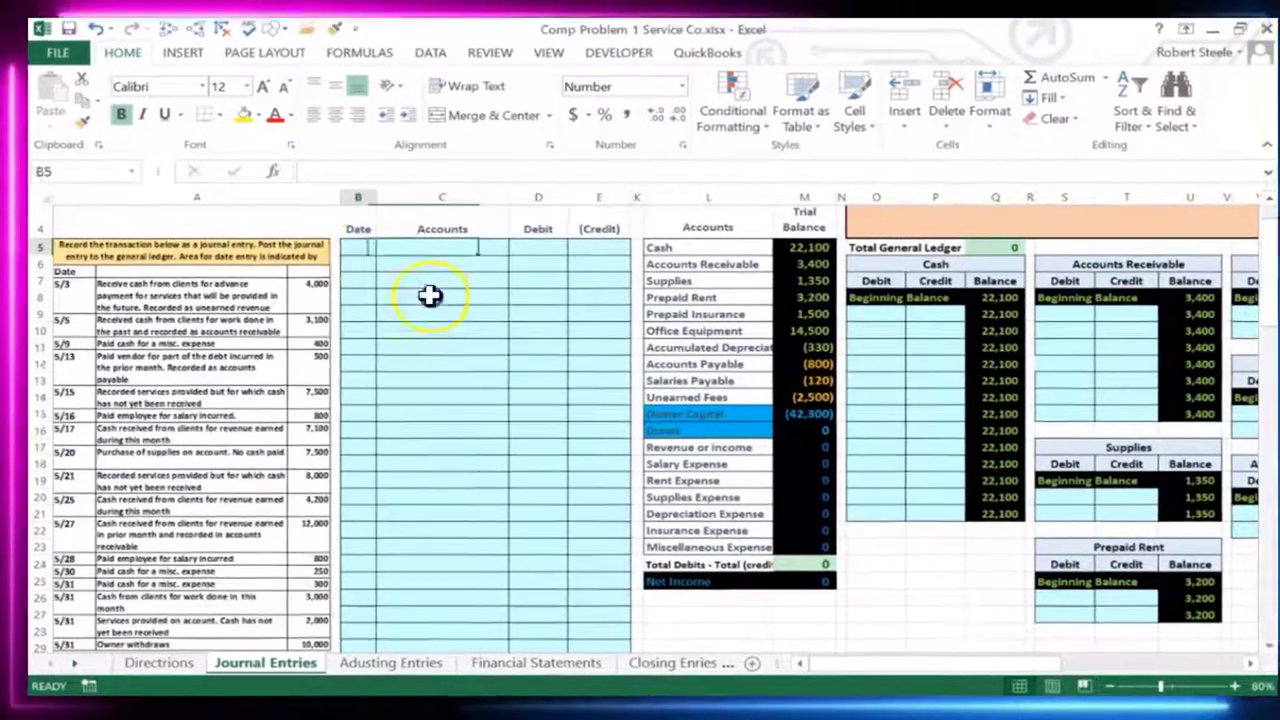
left_click(351, 253)
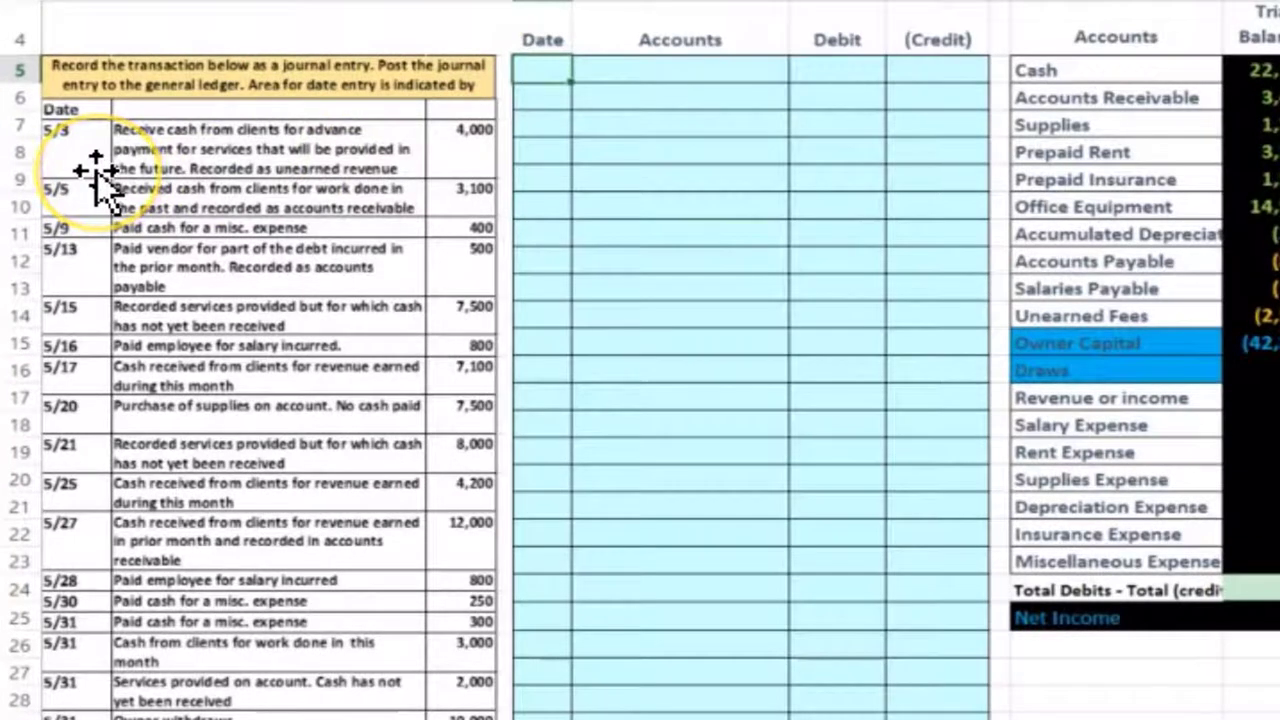
type("5")
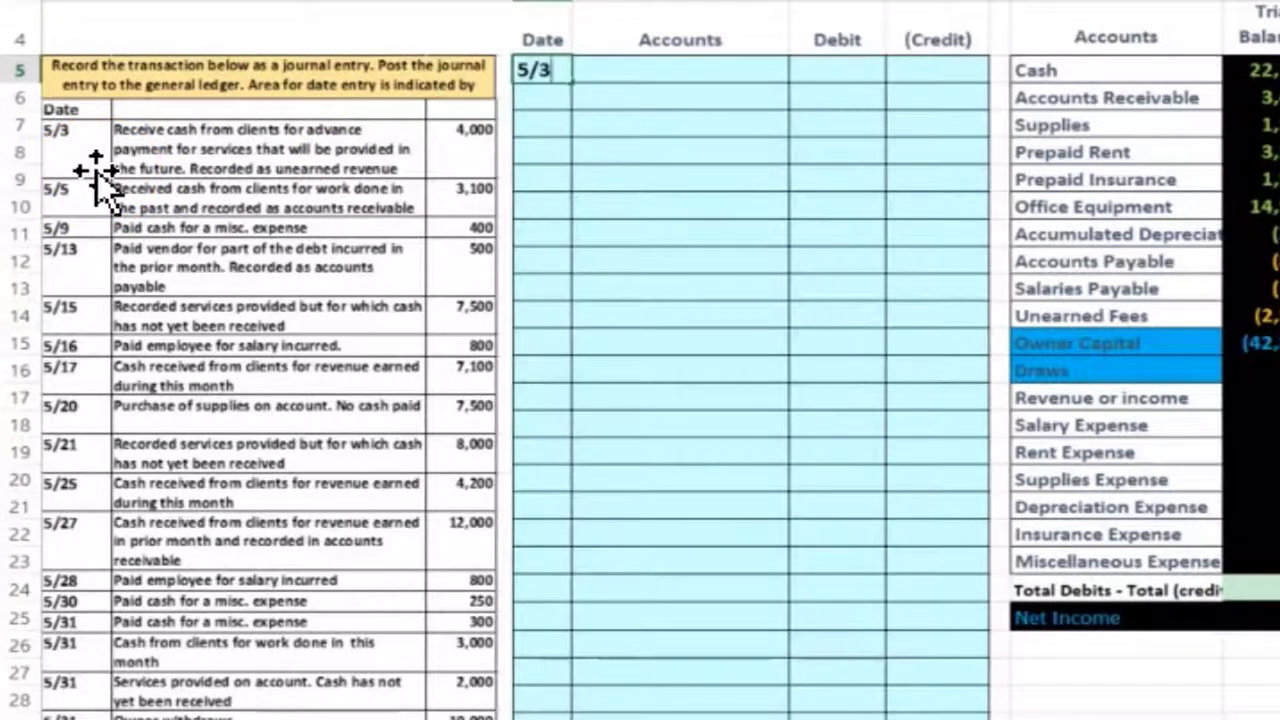
type("/3")
key("Tab")
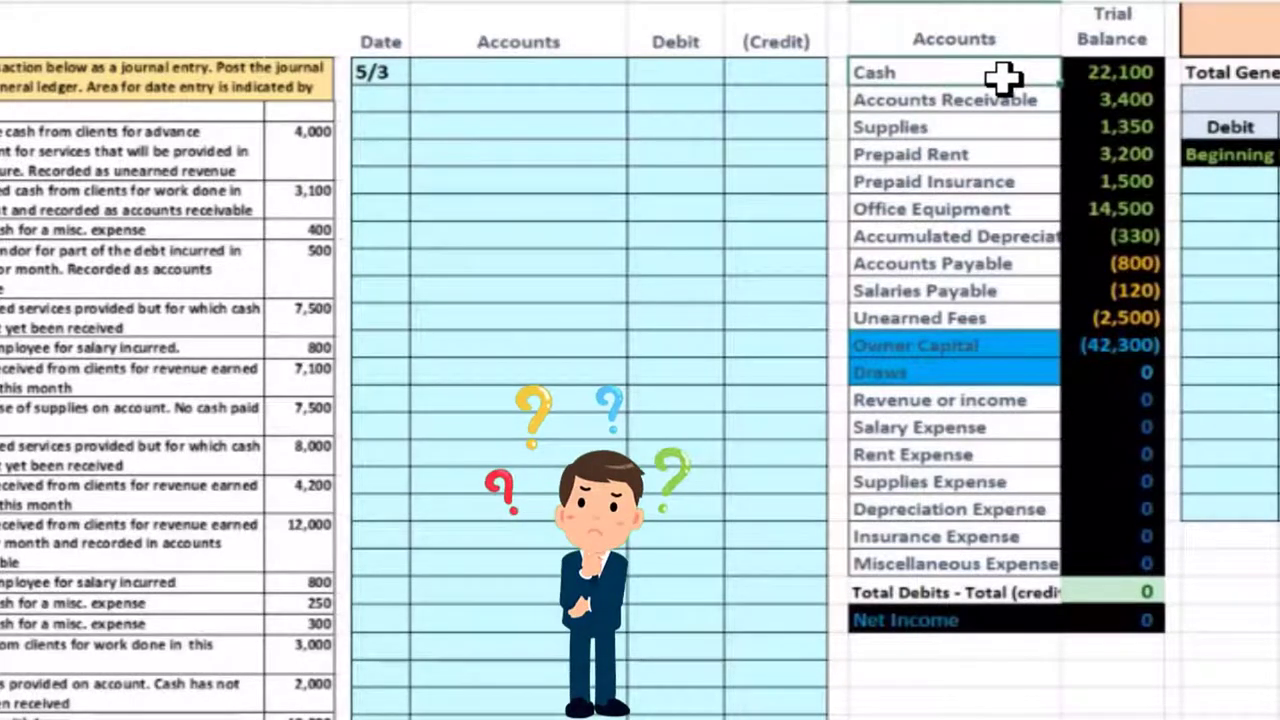
- Compare the Cash and Accounts Payable balances in the trial balance
left_click(1077, 77)
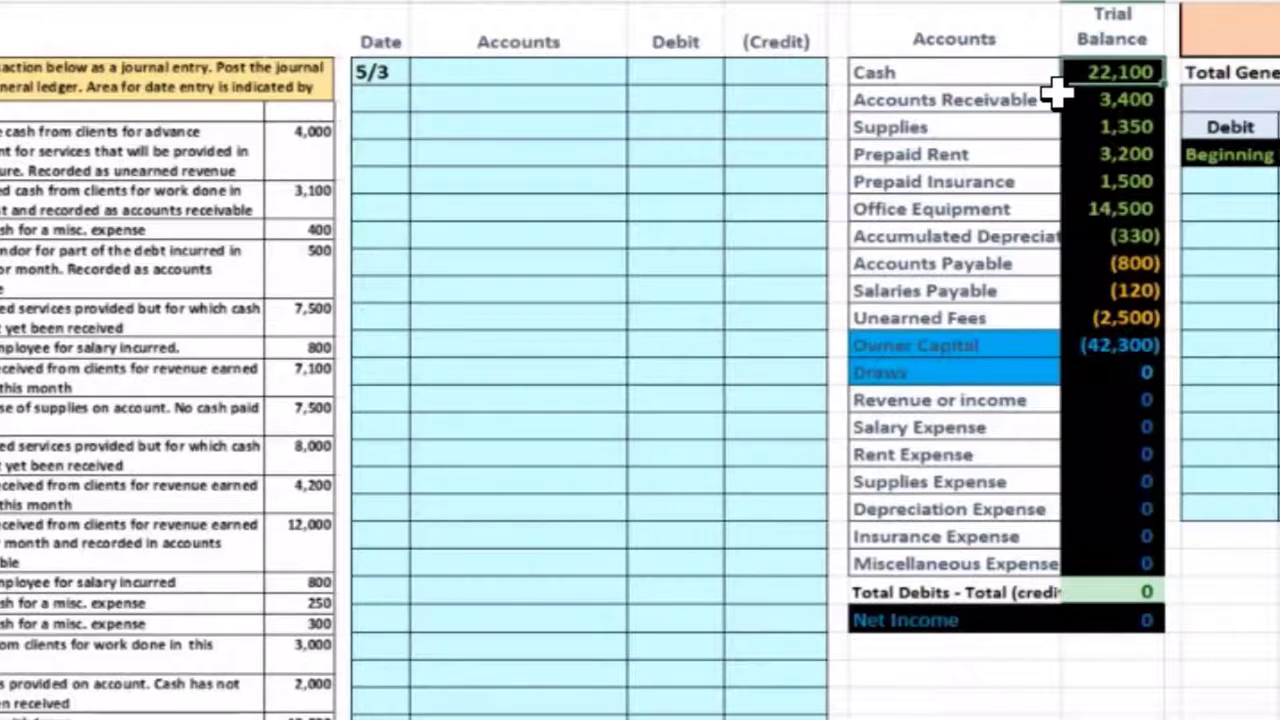
left_click(1090, 262)
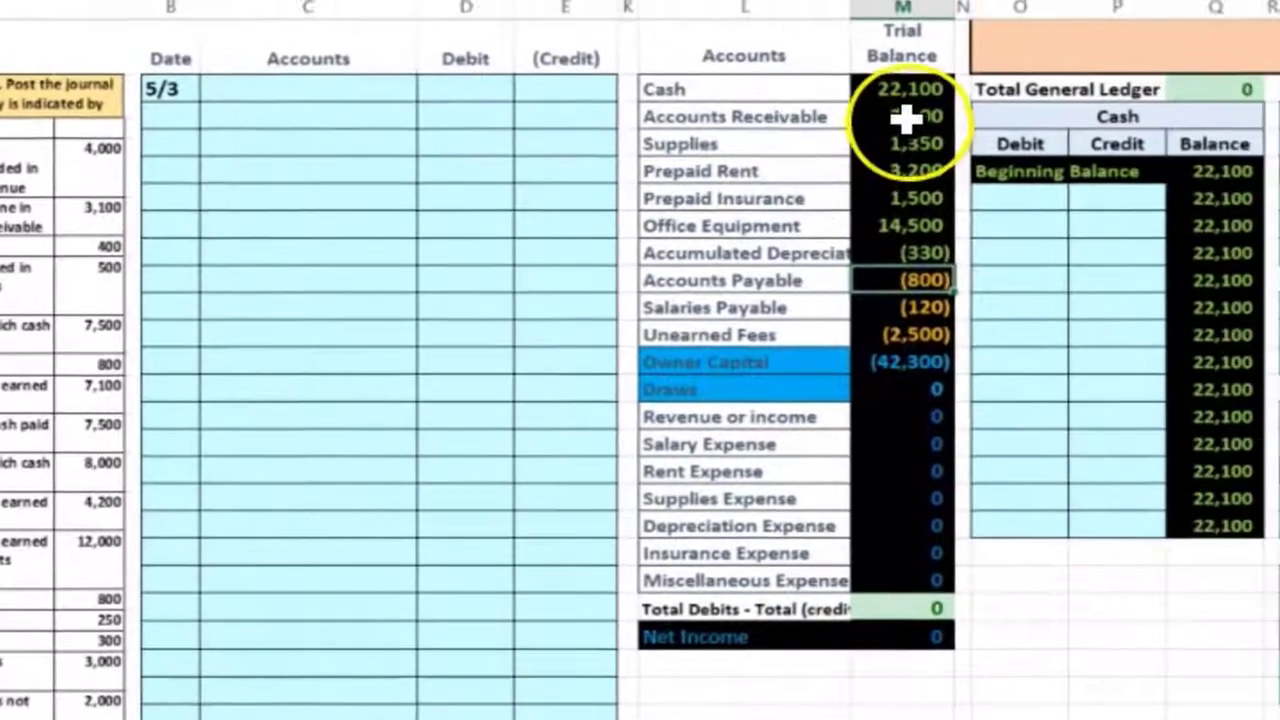
left_click(864, 90)
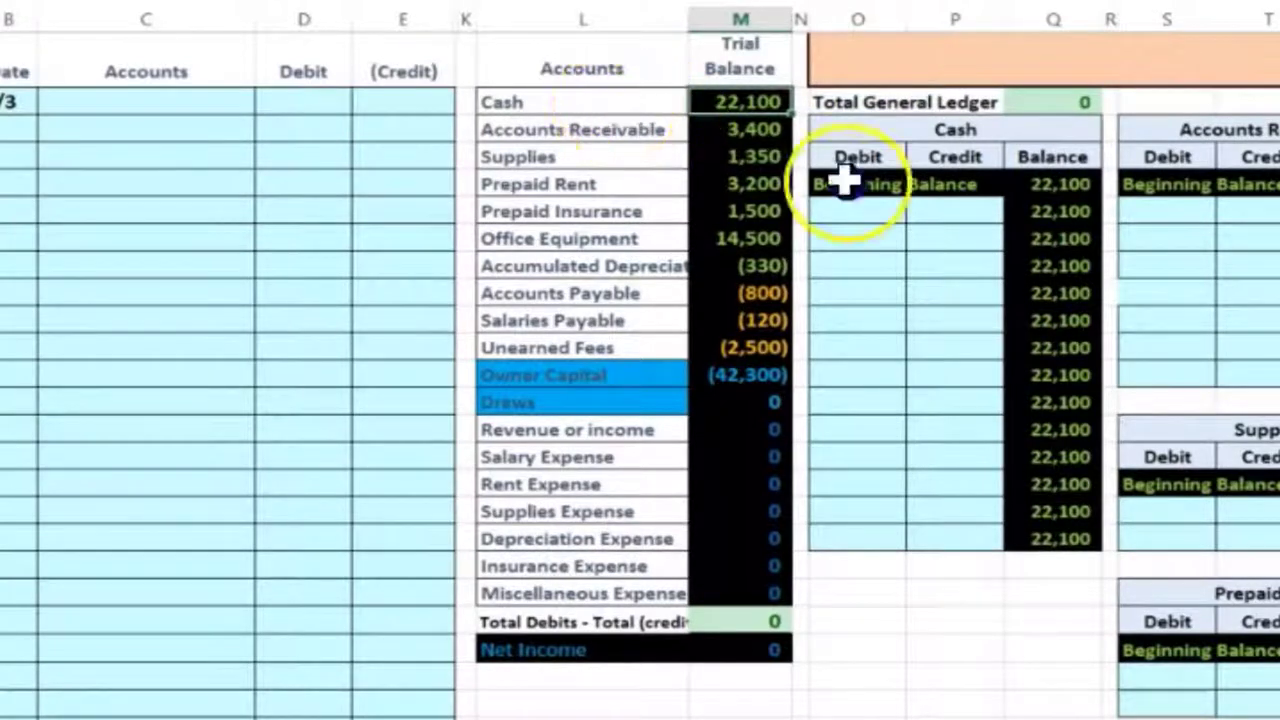
- Copy the Cash account name from the trial balance, and clear and re-enter the 5/3 date in the journal's first row
left_click(614, 103)
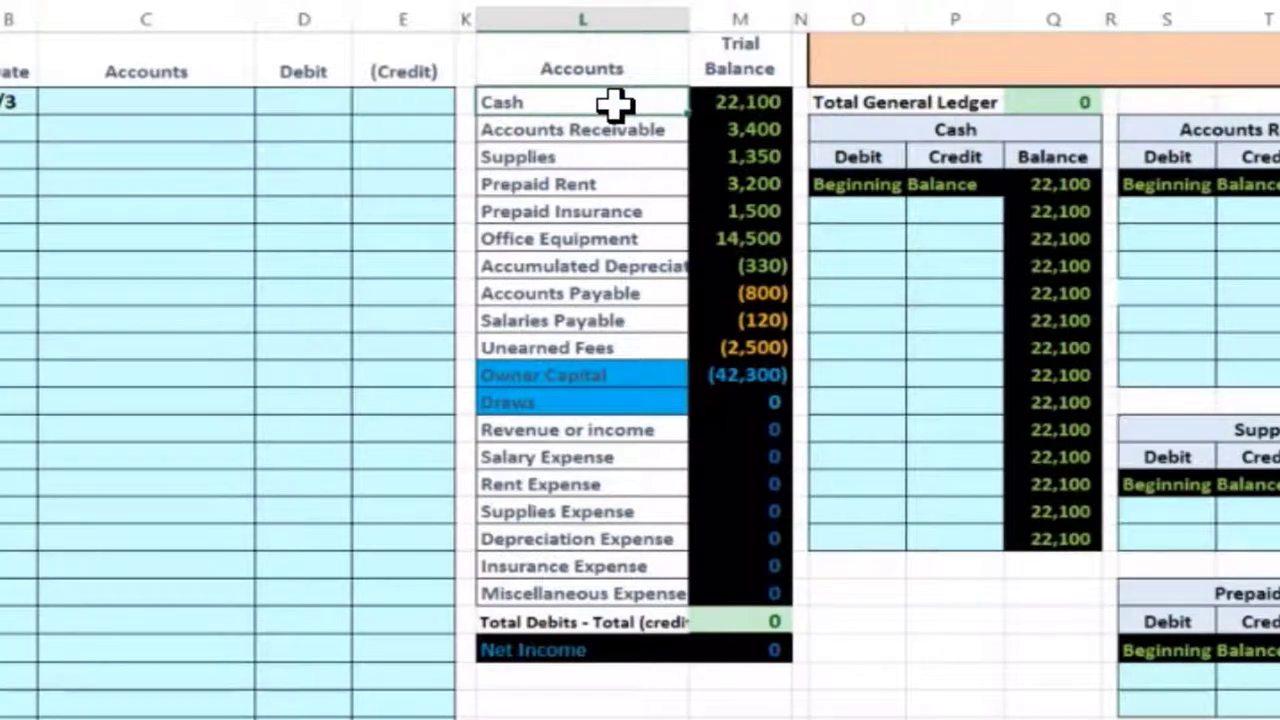
right_click(614, 103)
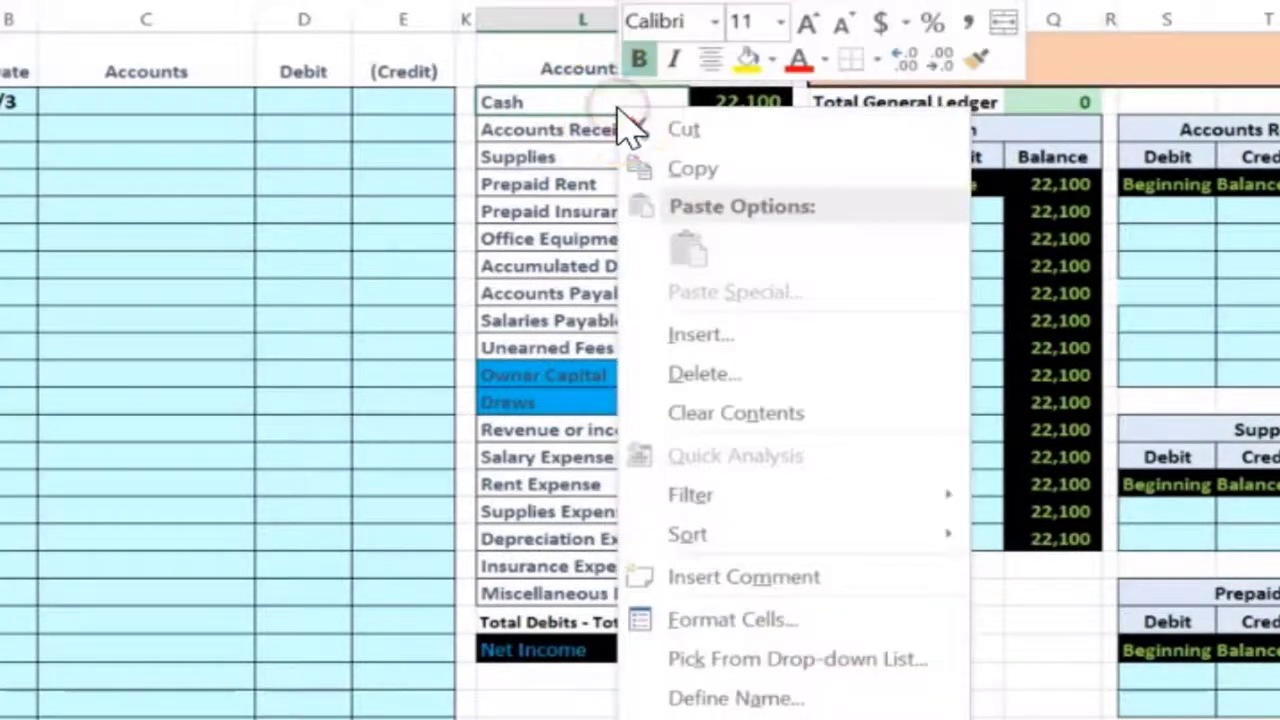
left_click(655, 165)
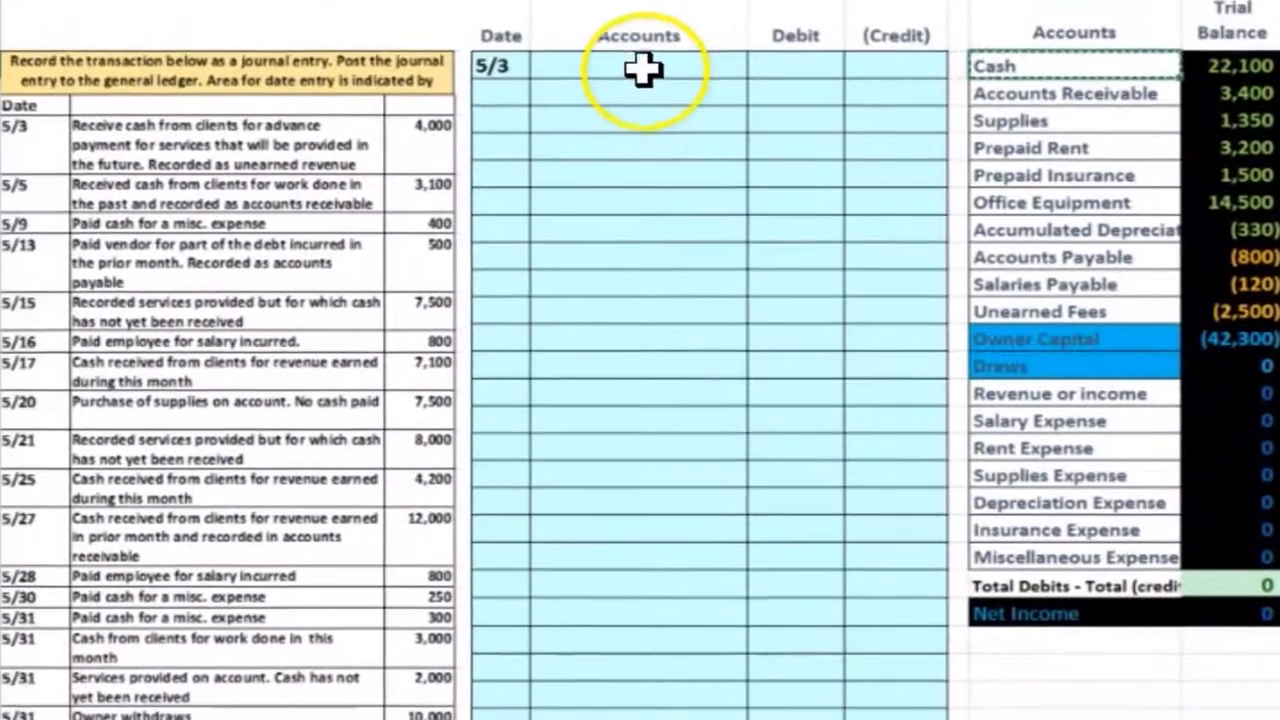
left_click(143, 103)
left_click(497, 68)
key("Delete")
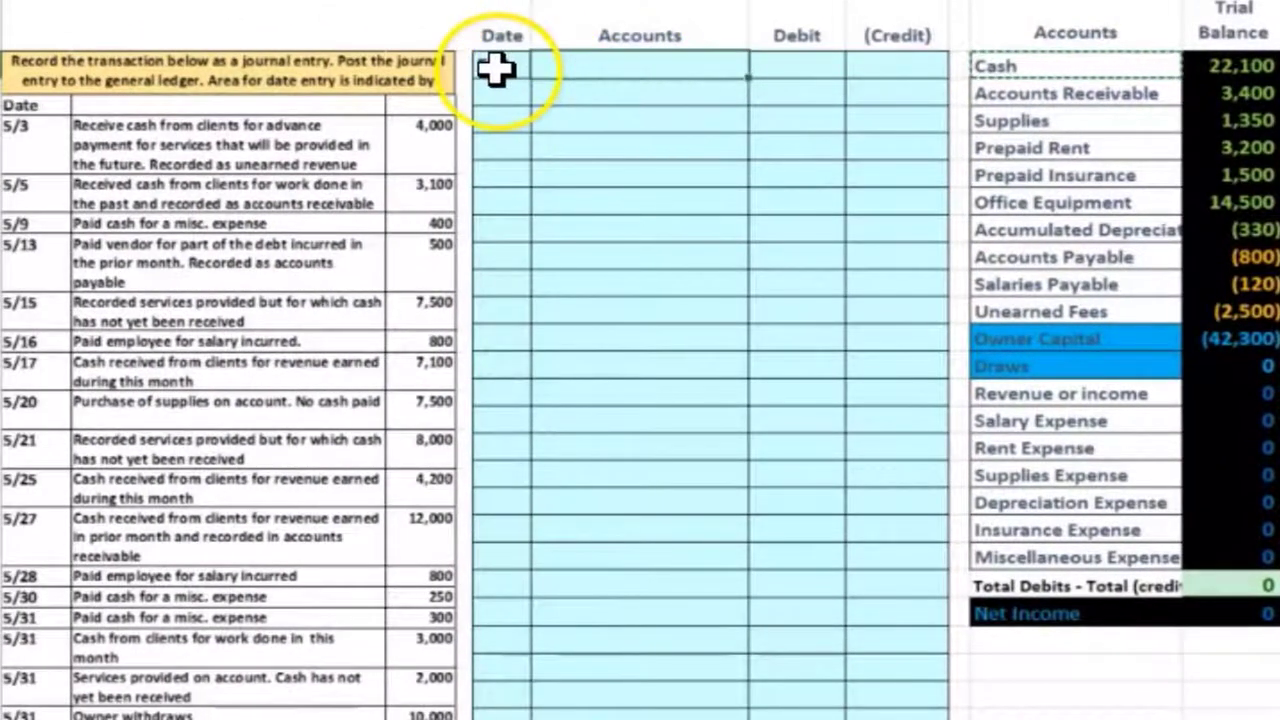
type("5/3")
- Paste the copied Cash name as values only into the Accounts cell beside the 5/3 date
left_click(571, 67)
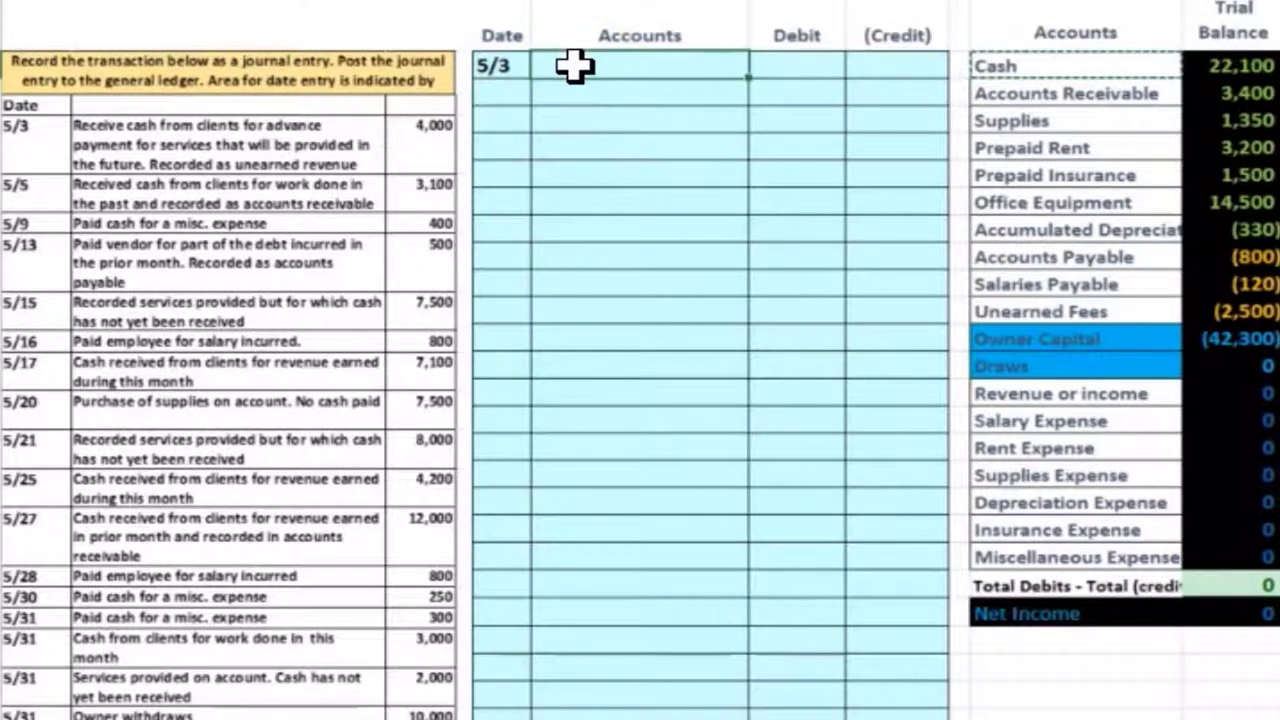
right_click(573, 66)
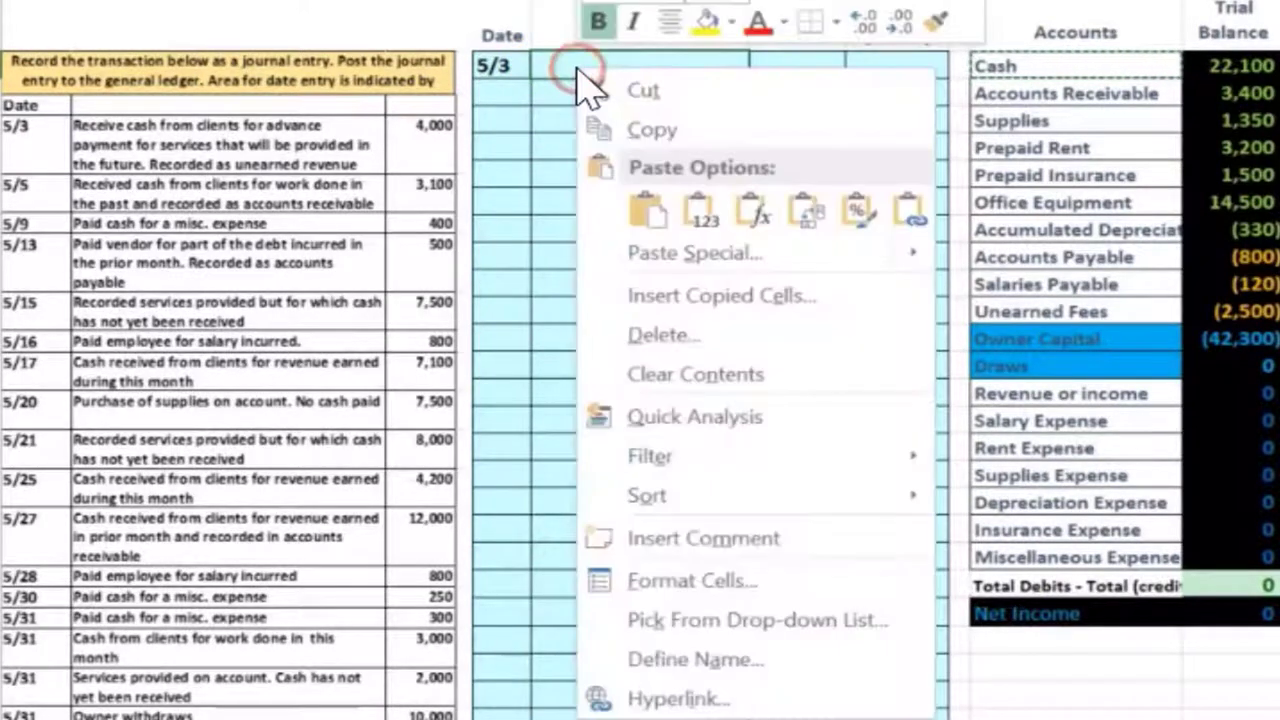
left_click(630, 209)
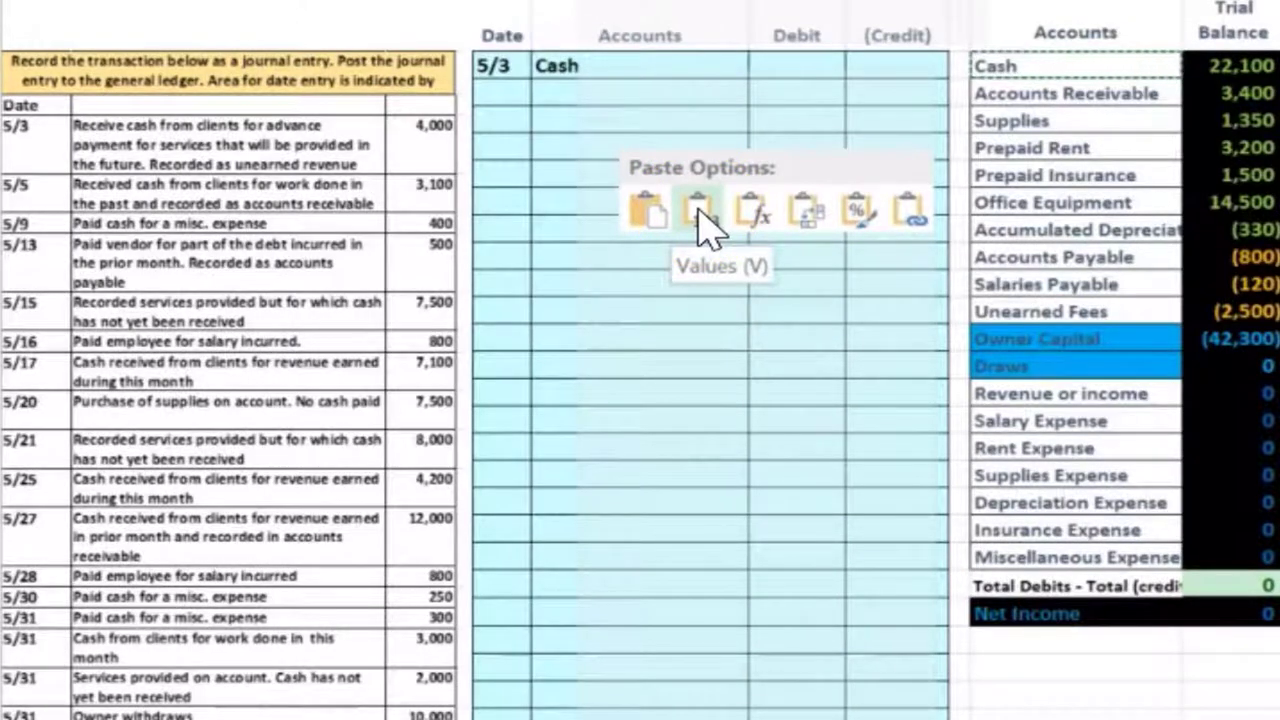
left_click(690, 230)
left_click(652, 220)
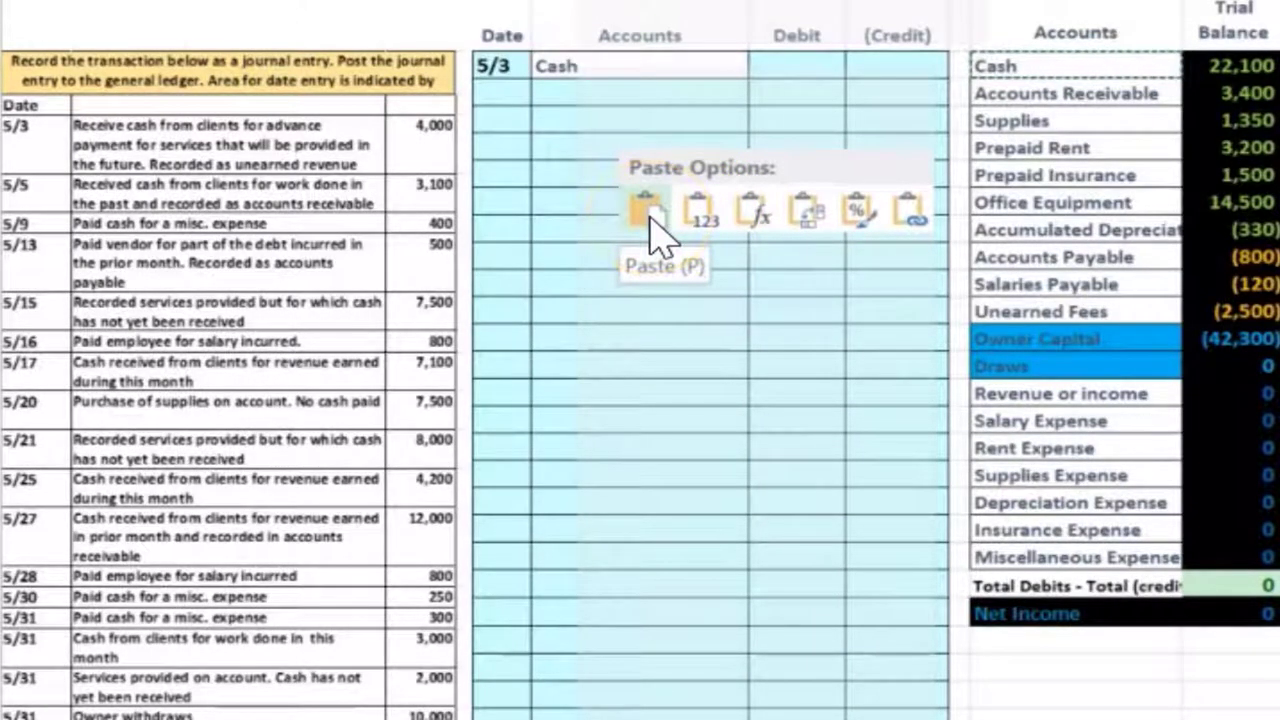
left_click(700, 230)
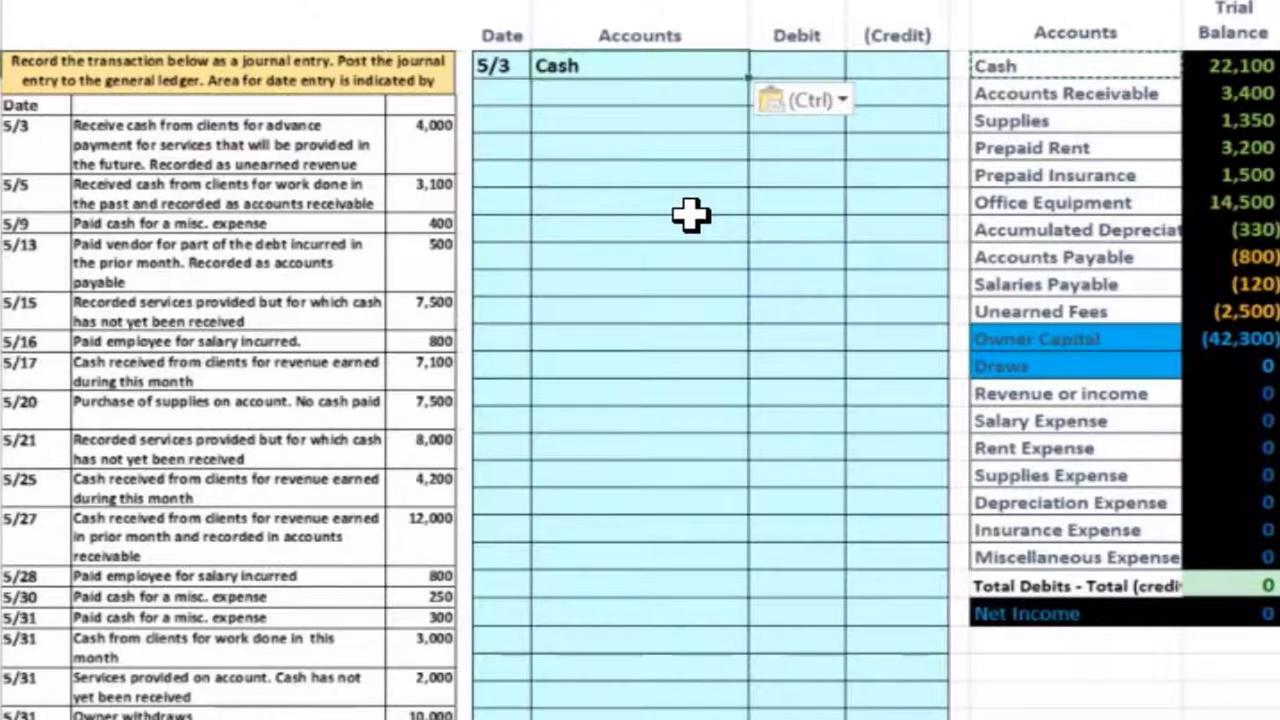
- Undo the values-only paste and try a regular paste of the Cash account name in the same cell
key("ctrl+z")
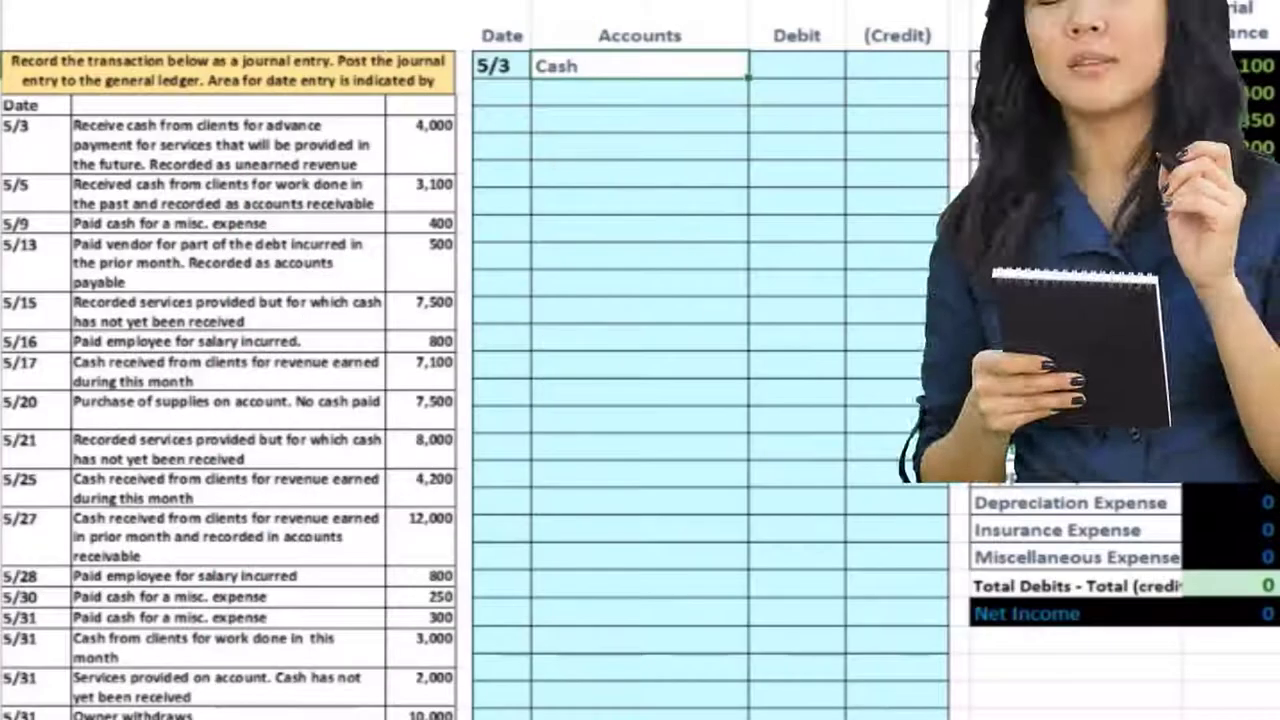
key("ctrl+v")
key("Down")
key("Up")
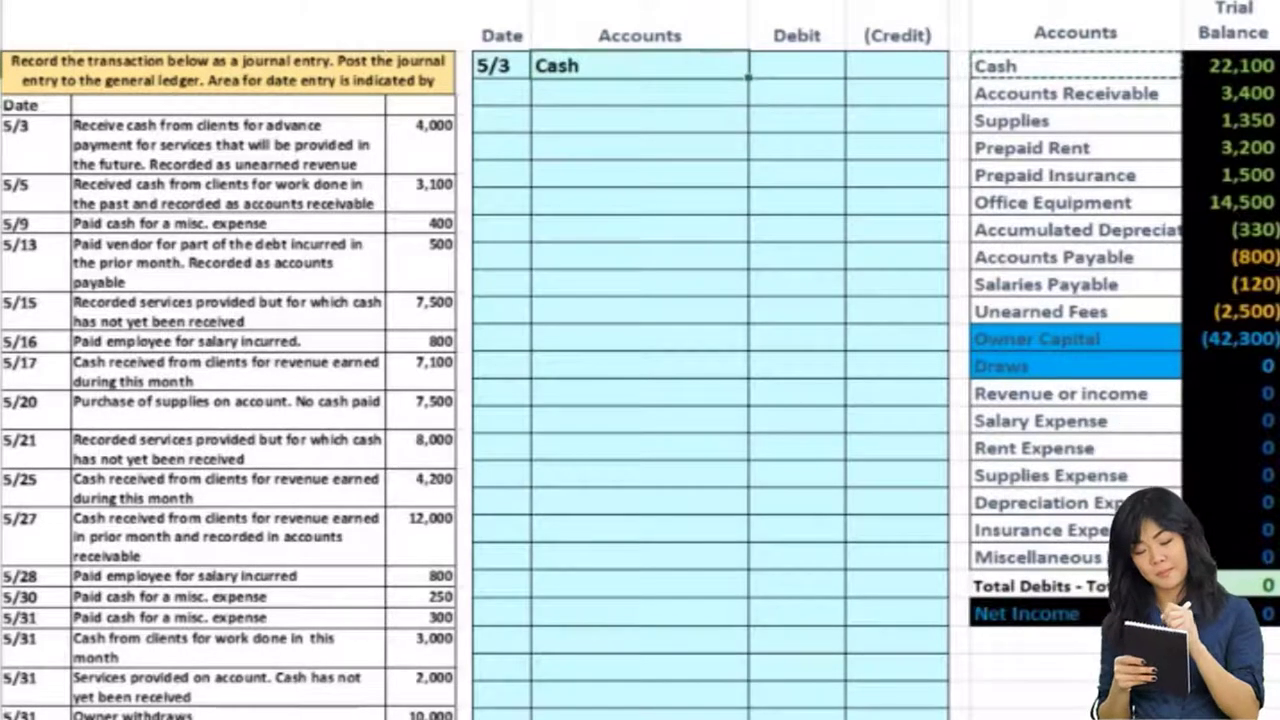
- Enter Cash as the account for the 5/3 entry with a debit of 4,000
type("Cash")
key("Tab")
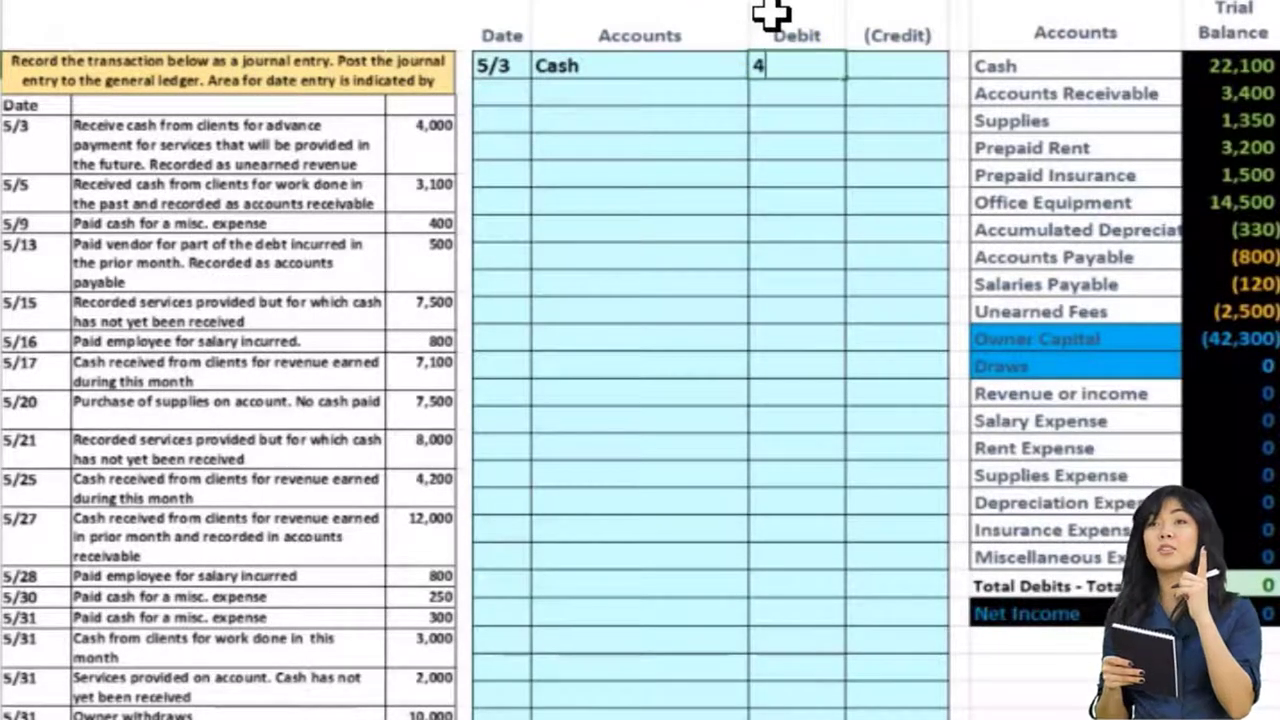
type("000")
key("Return")
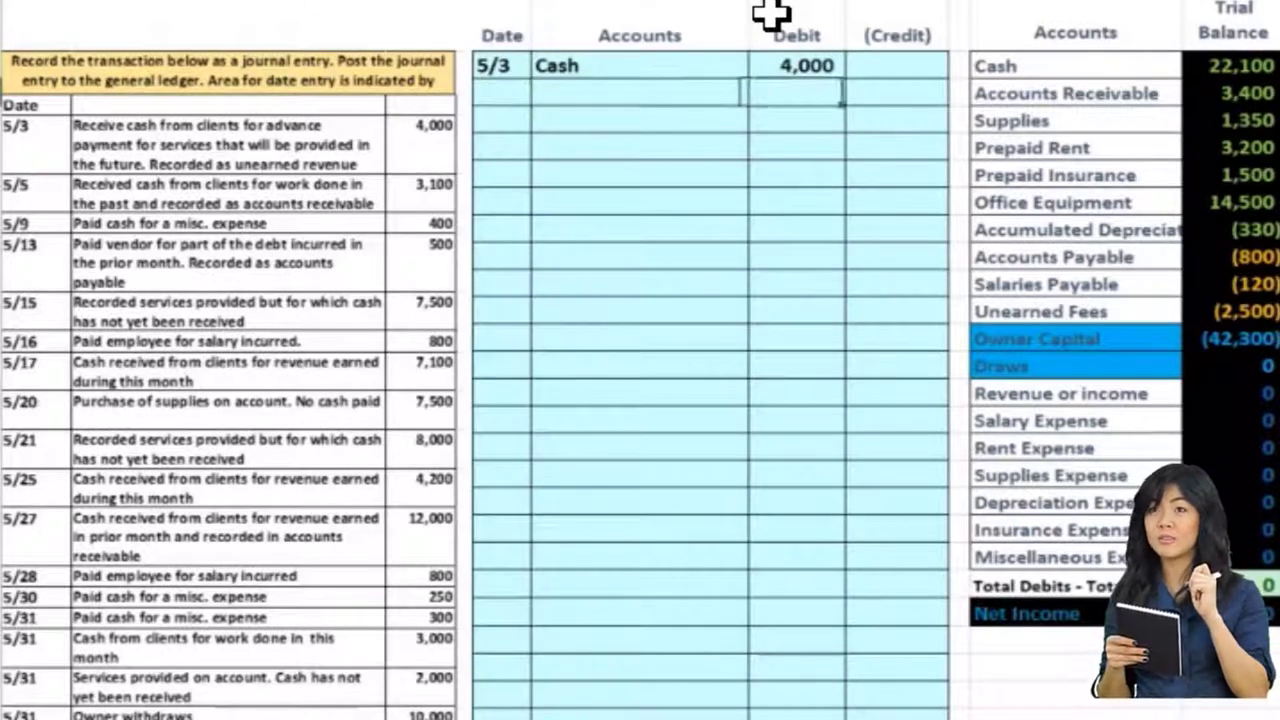
- Clear the Cash debit amount and enter it again as 4000
key("Up")
key("Delete")
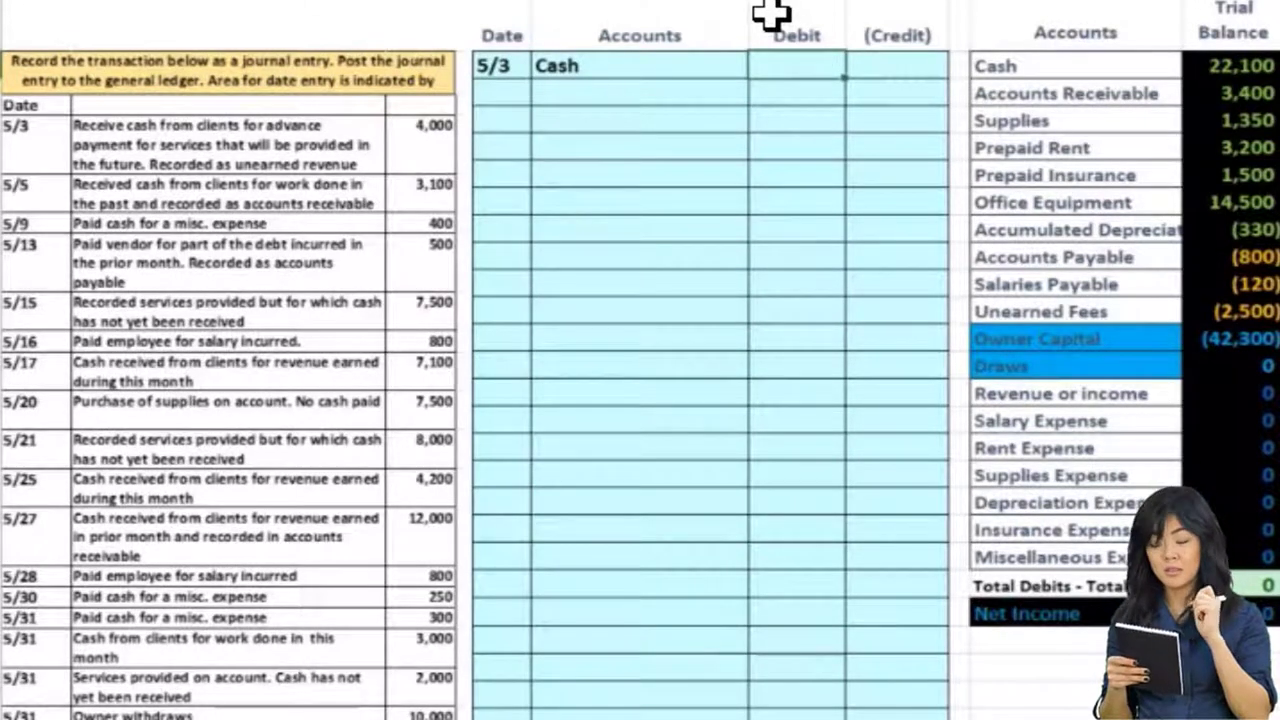
type("400")
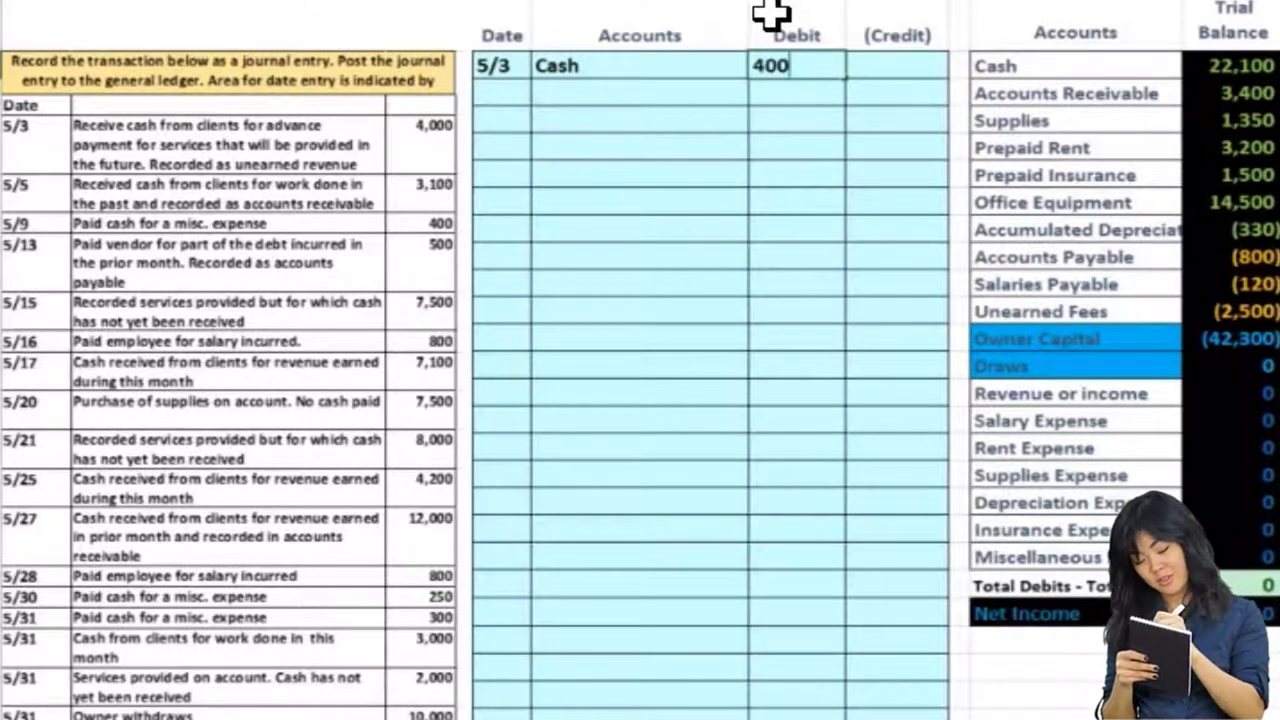
type("0")
left_click(774, 62)
left_click(758, 124)
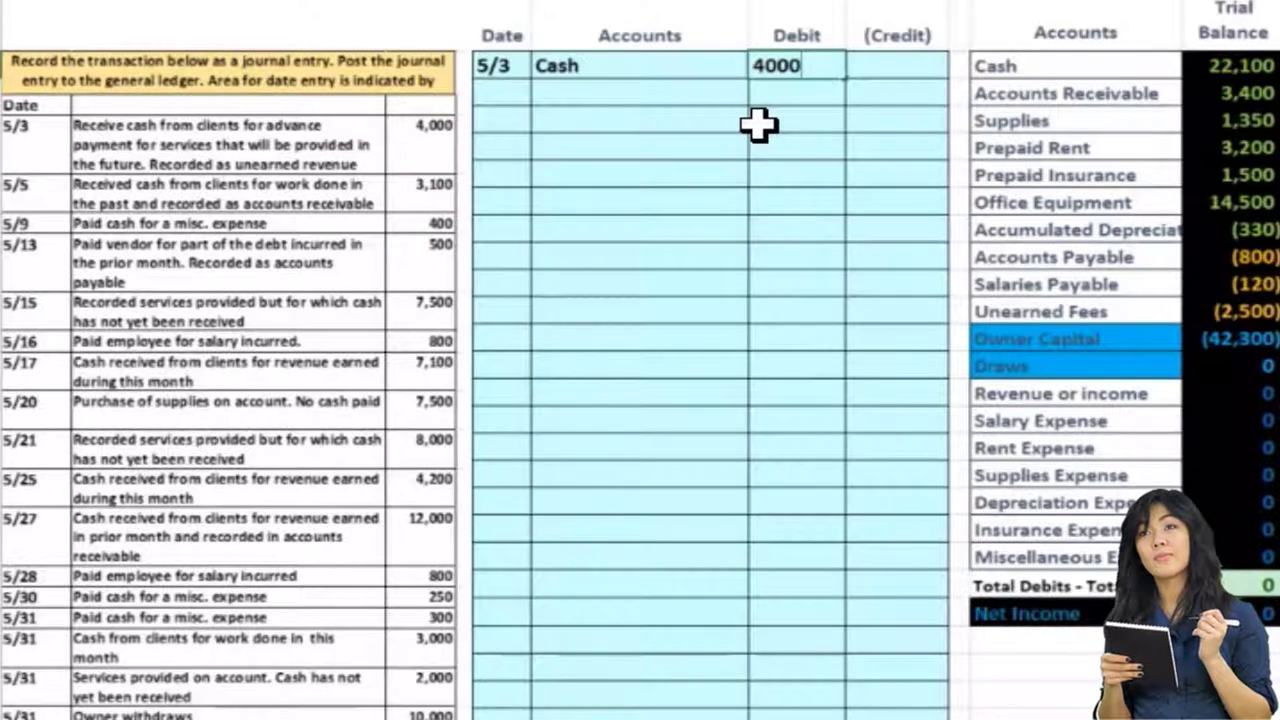
left_click(758, 124)
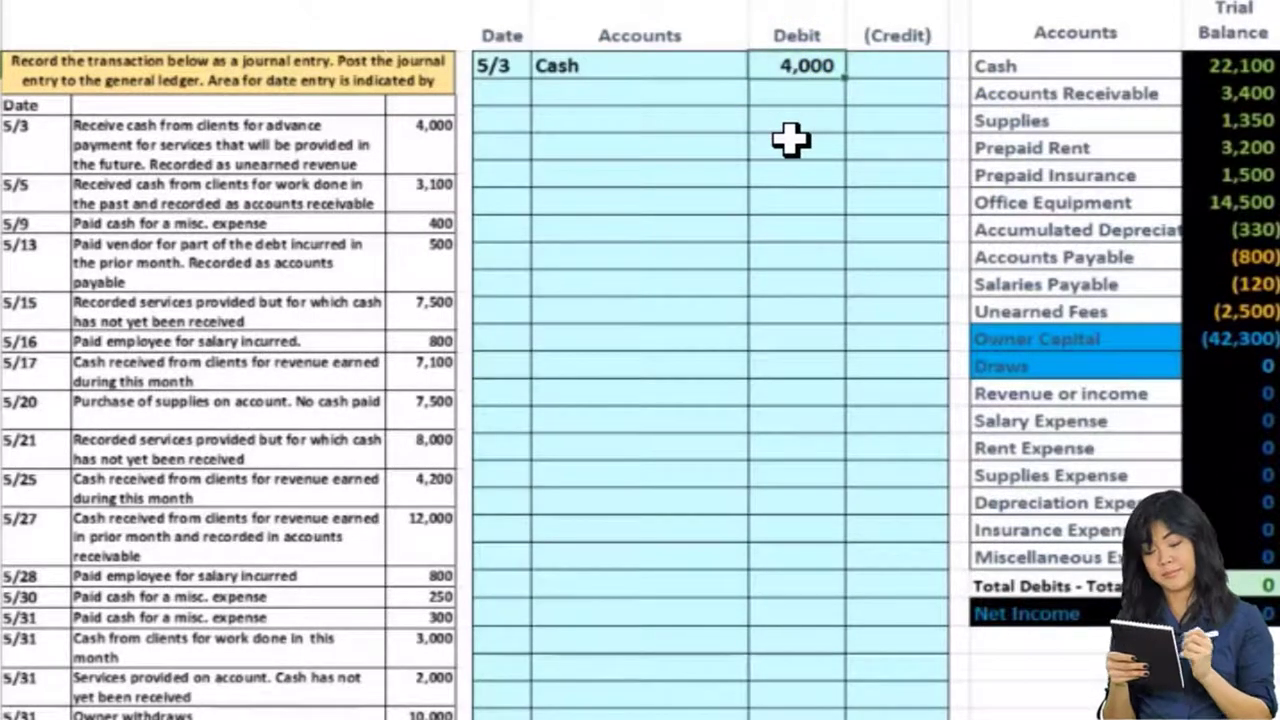
- Enter -4000 in the (Credit) column on the row below the Cash debit
key("Down")
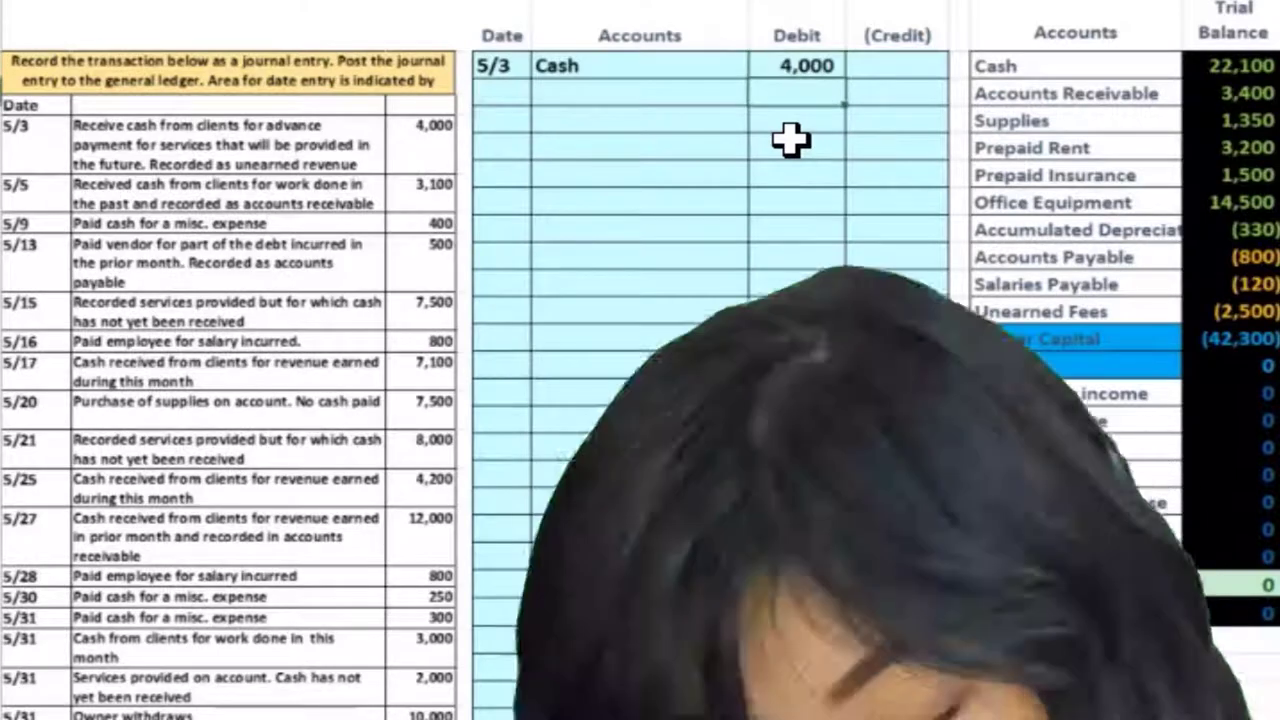
key("Right")
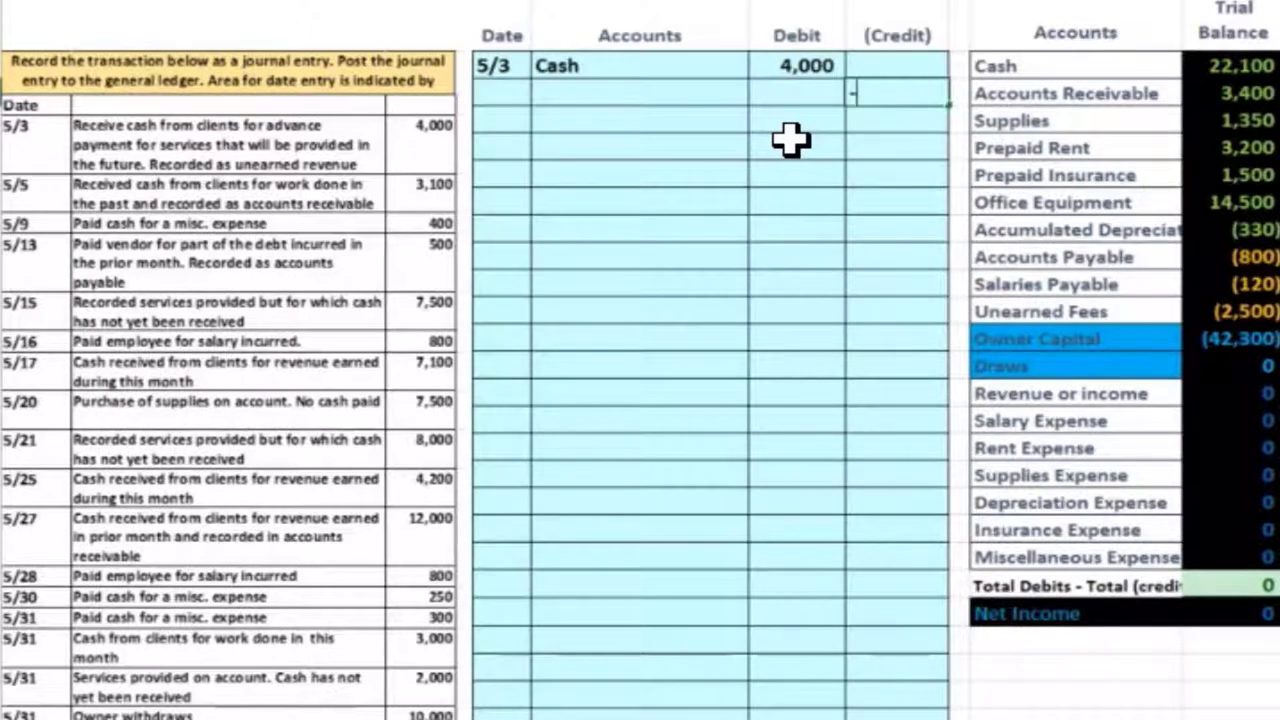
type("-4000")
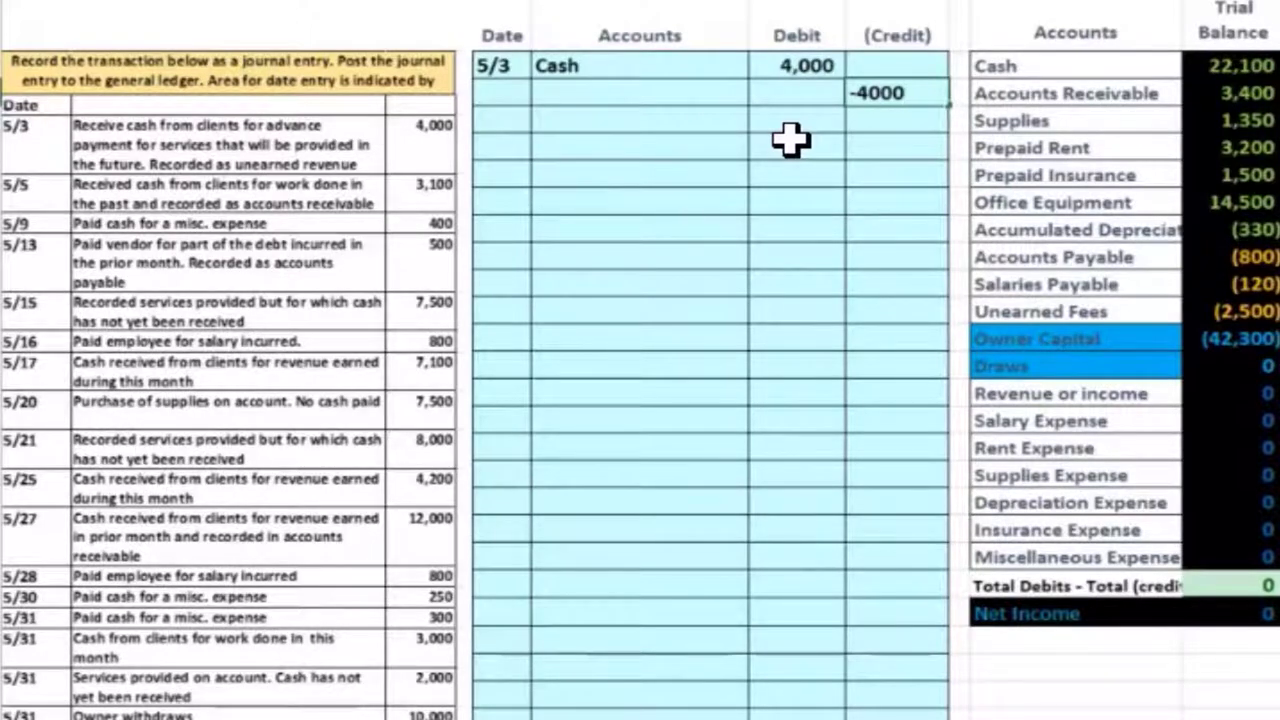
key("Return")
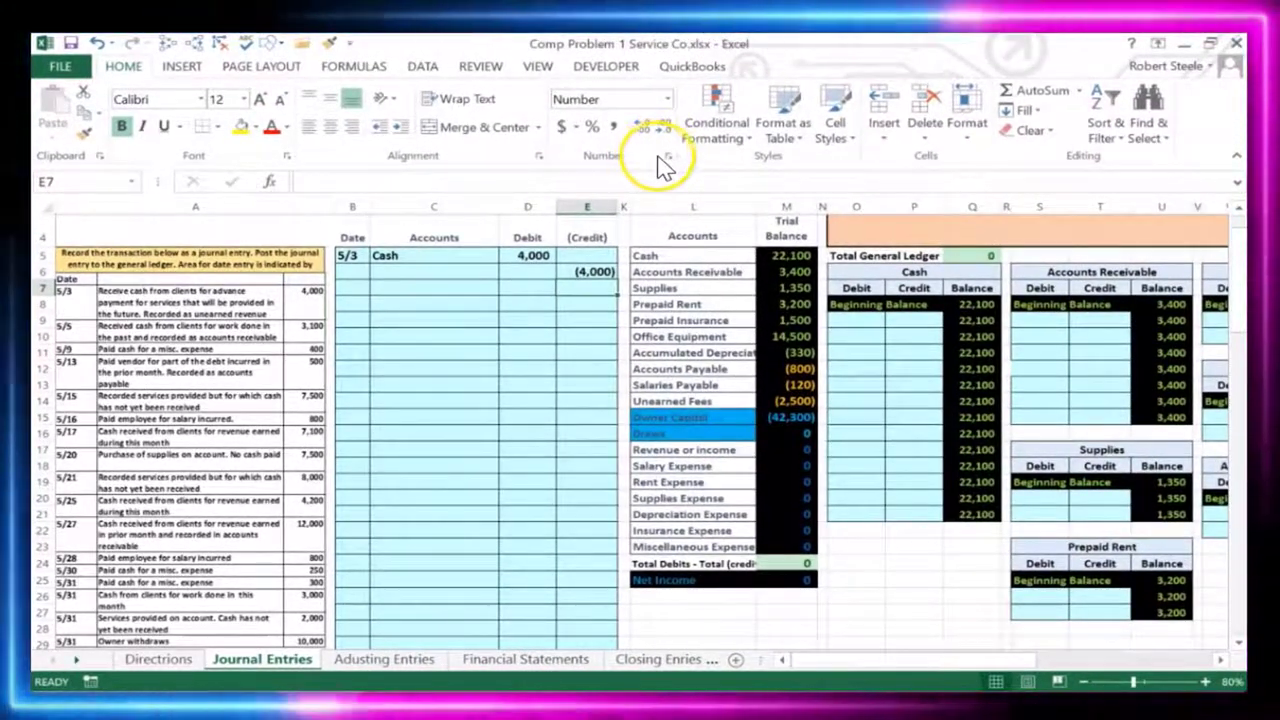
- Check the number format settings of the credit amount in E6, including how negative numbers display, without changing them
right_click(595, 272)
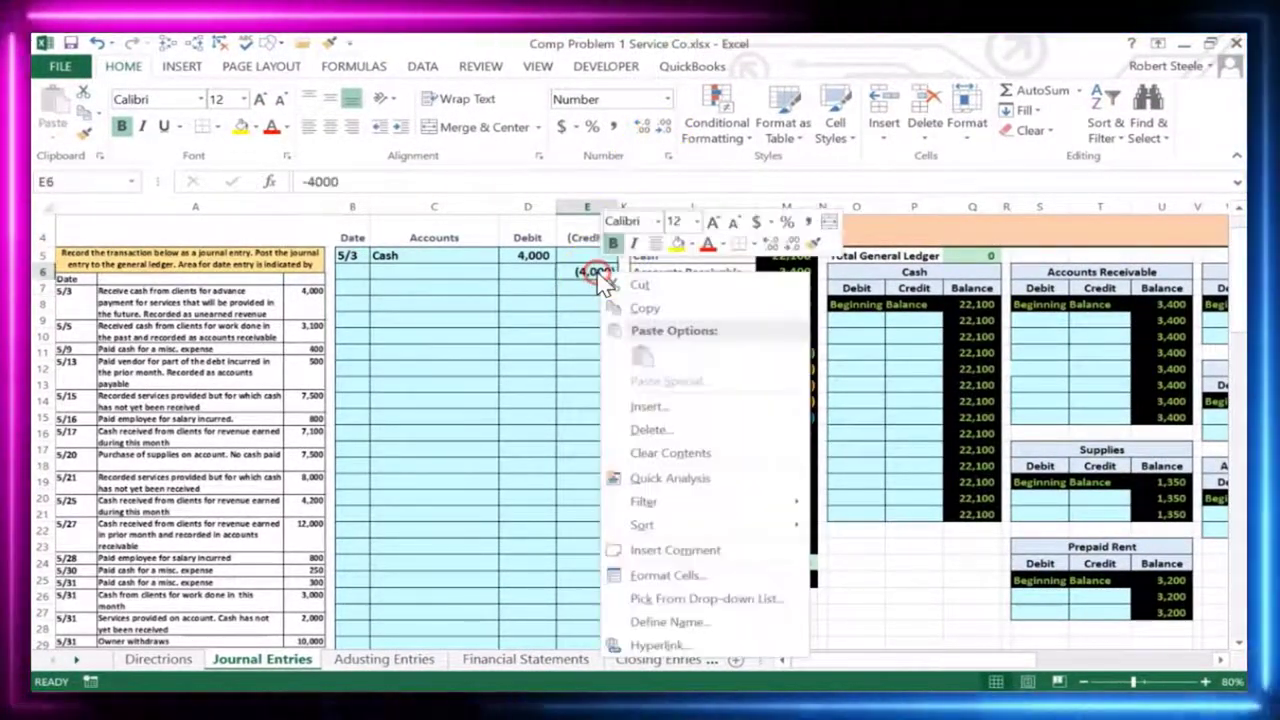
left_click(657, 575)
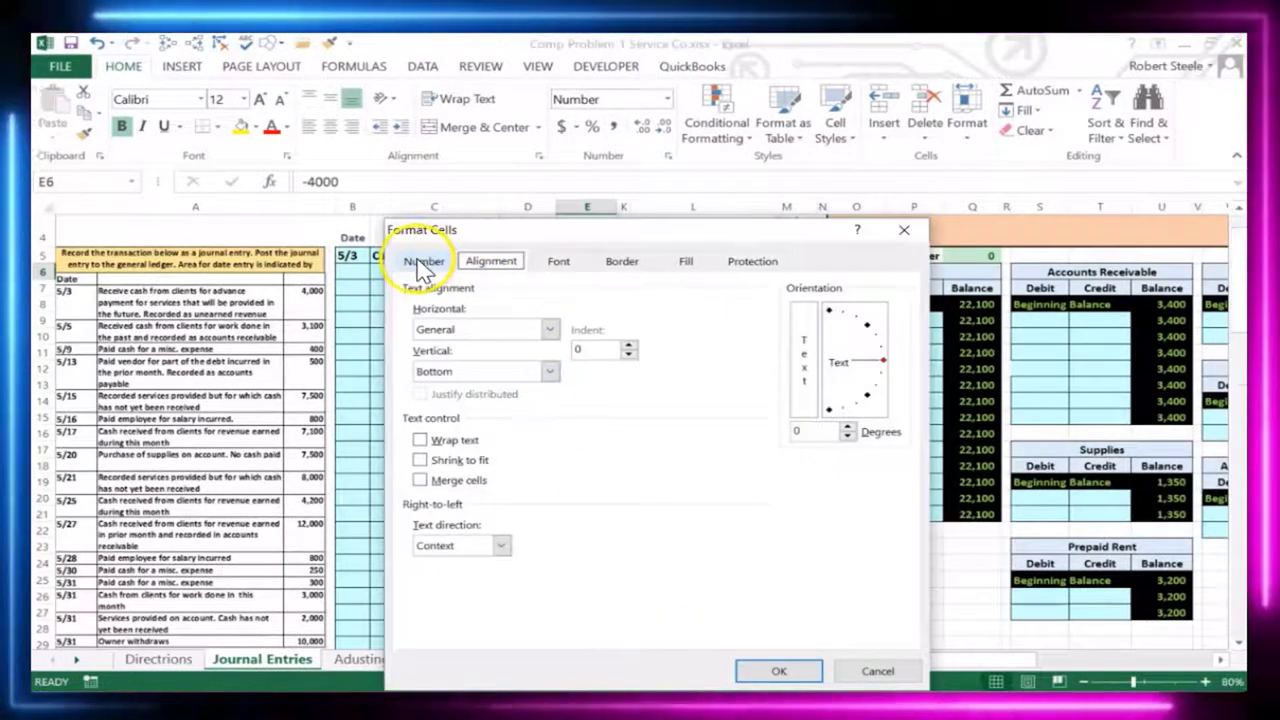
left_click(424, 262)
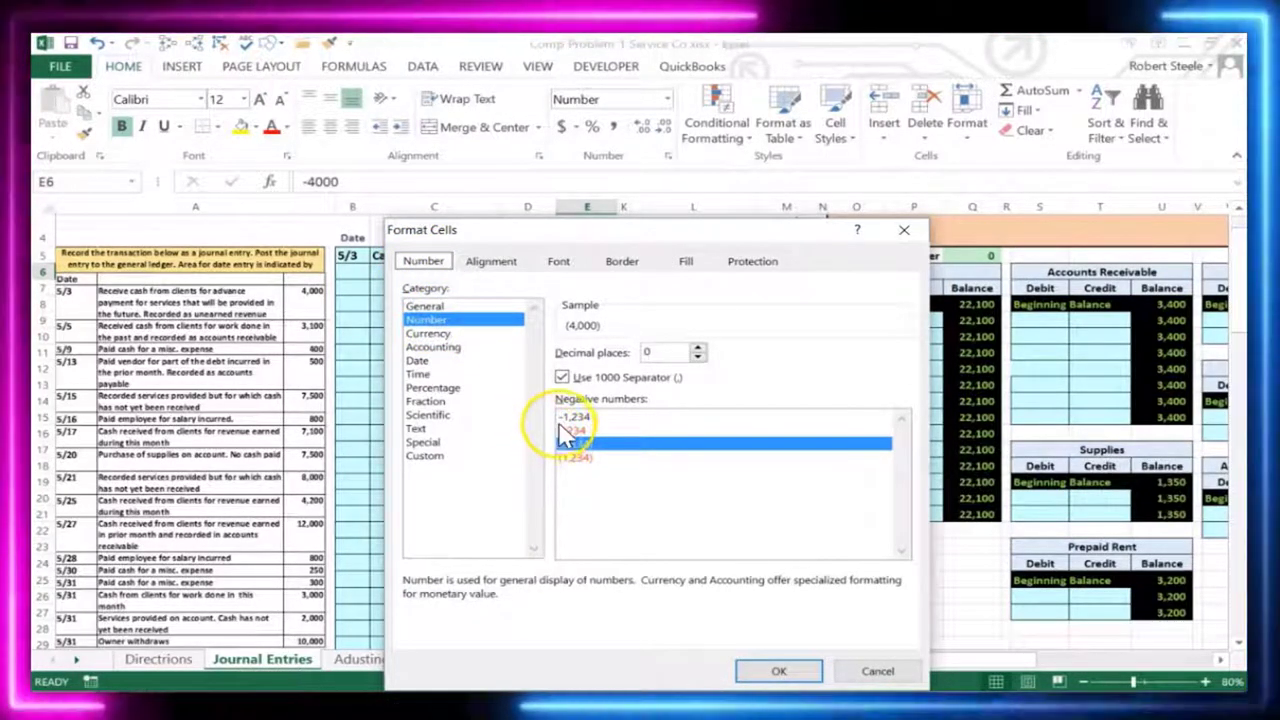
left_click(904, 229)
- Copy the Unearned Fees account name from the trial balance and paste it as values only into the account cell below Cash
left_click(455, 271)
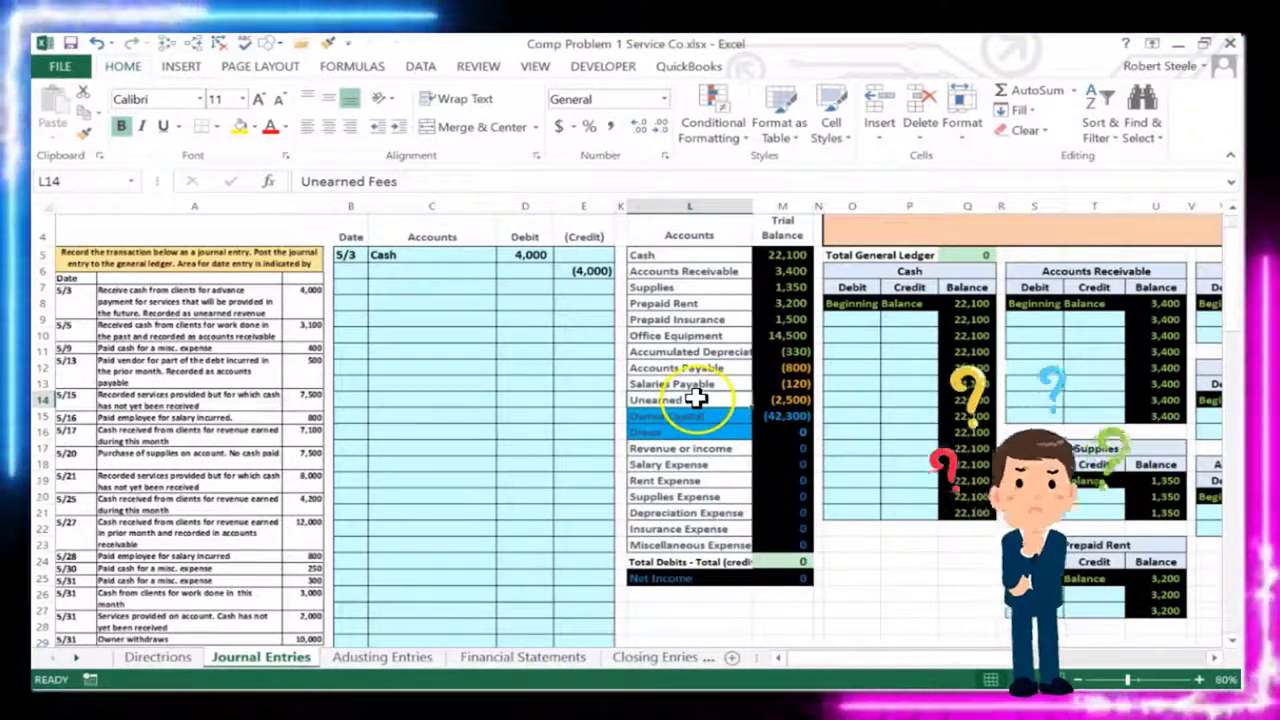
right_click(698, 405)
left_click(737, 340)
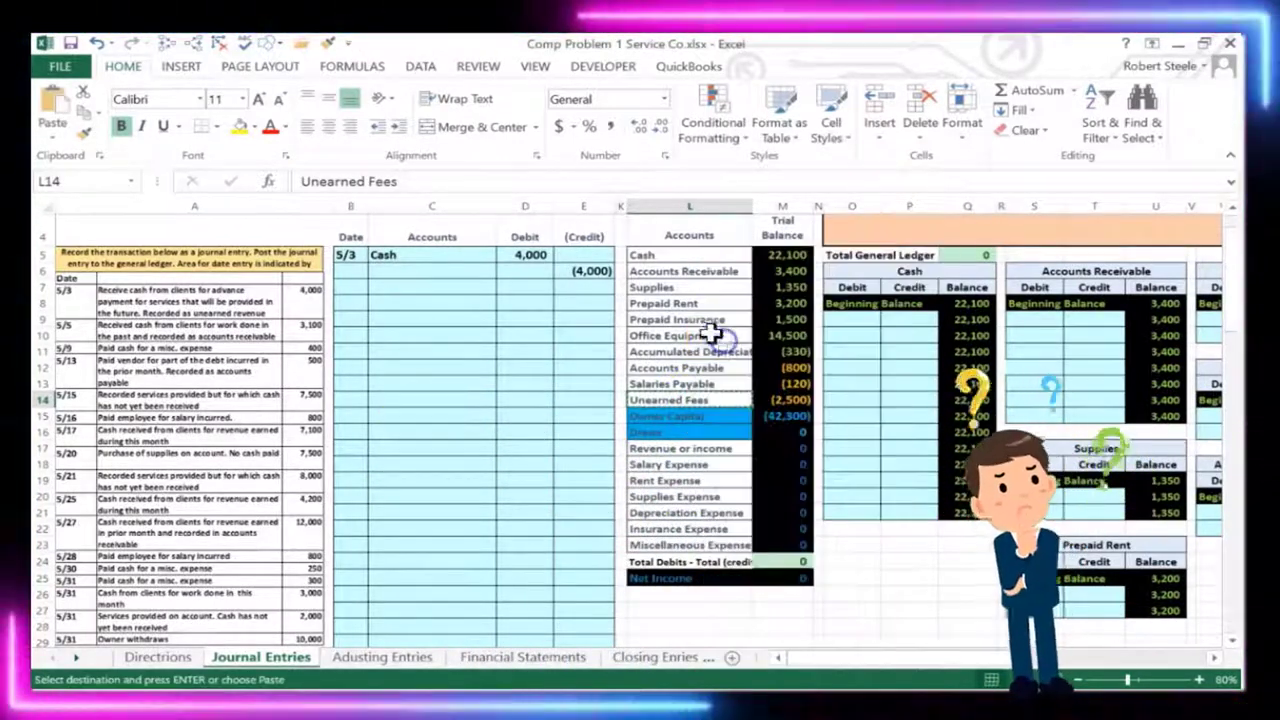
left_click(431, 270)
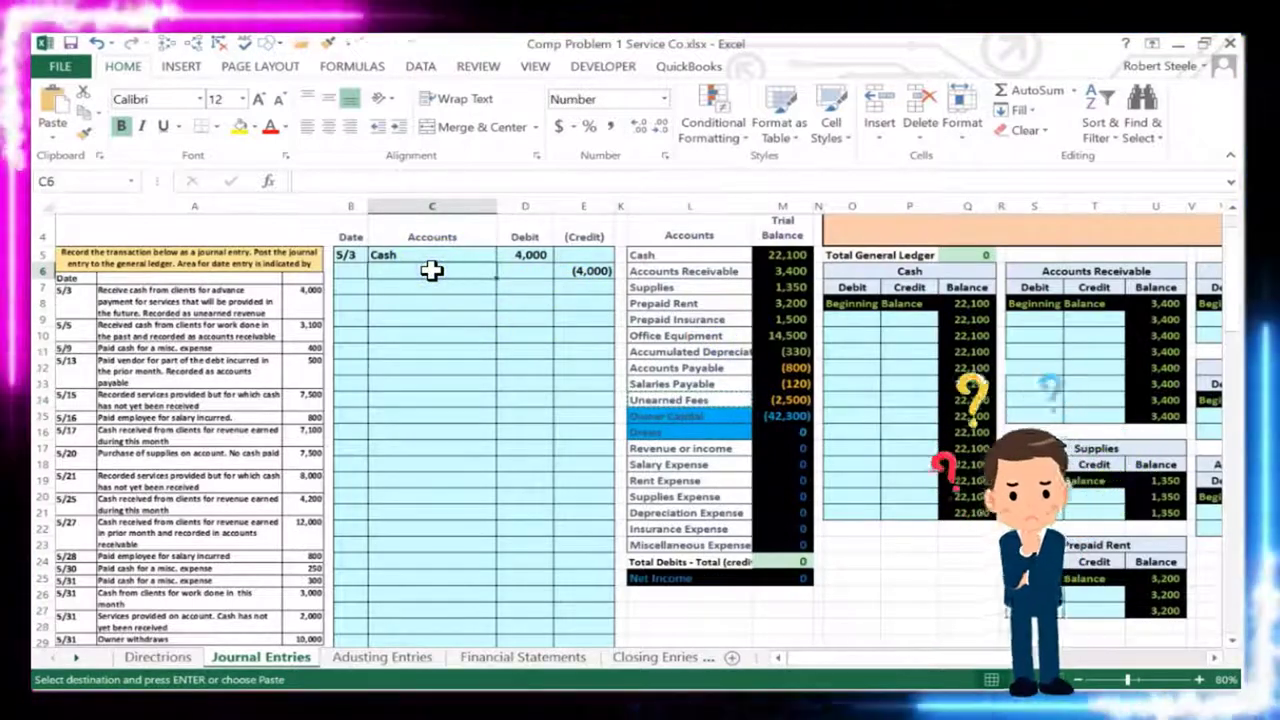
right_click(431, 270)
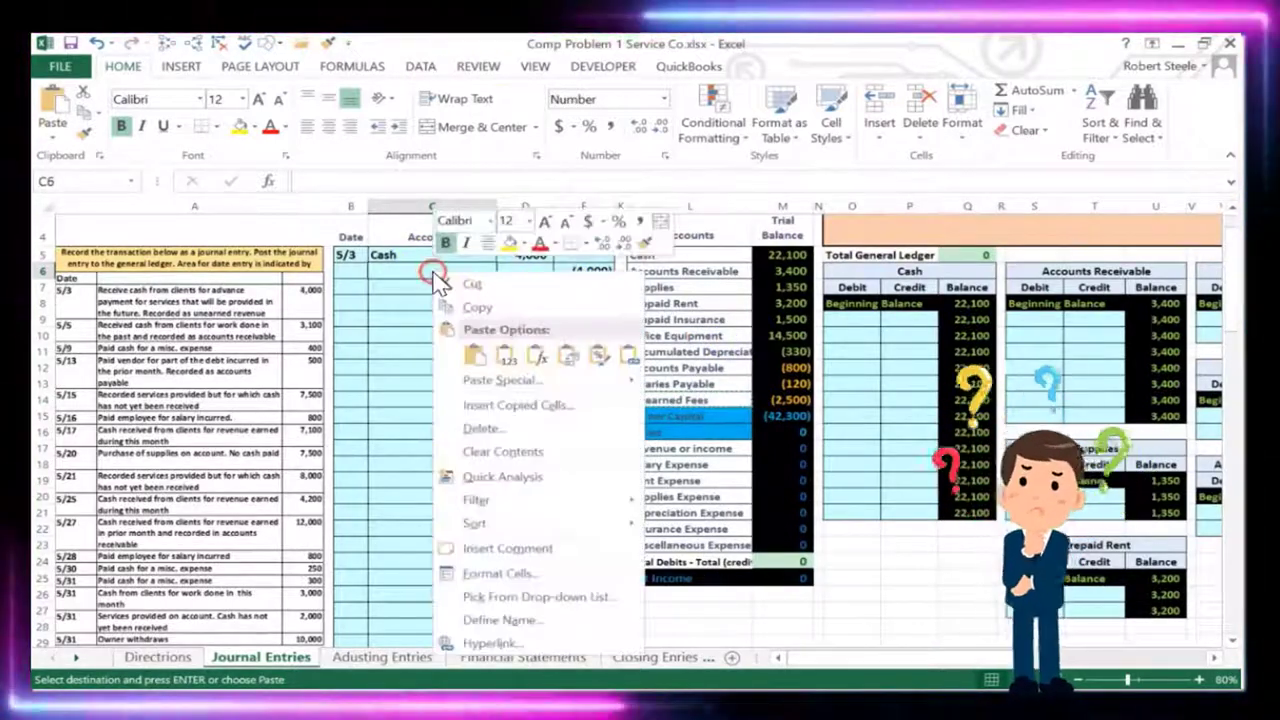
left_click(506, 356)
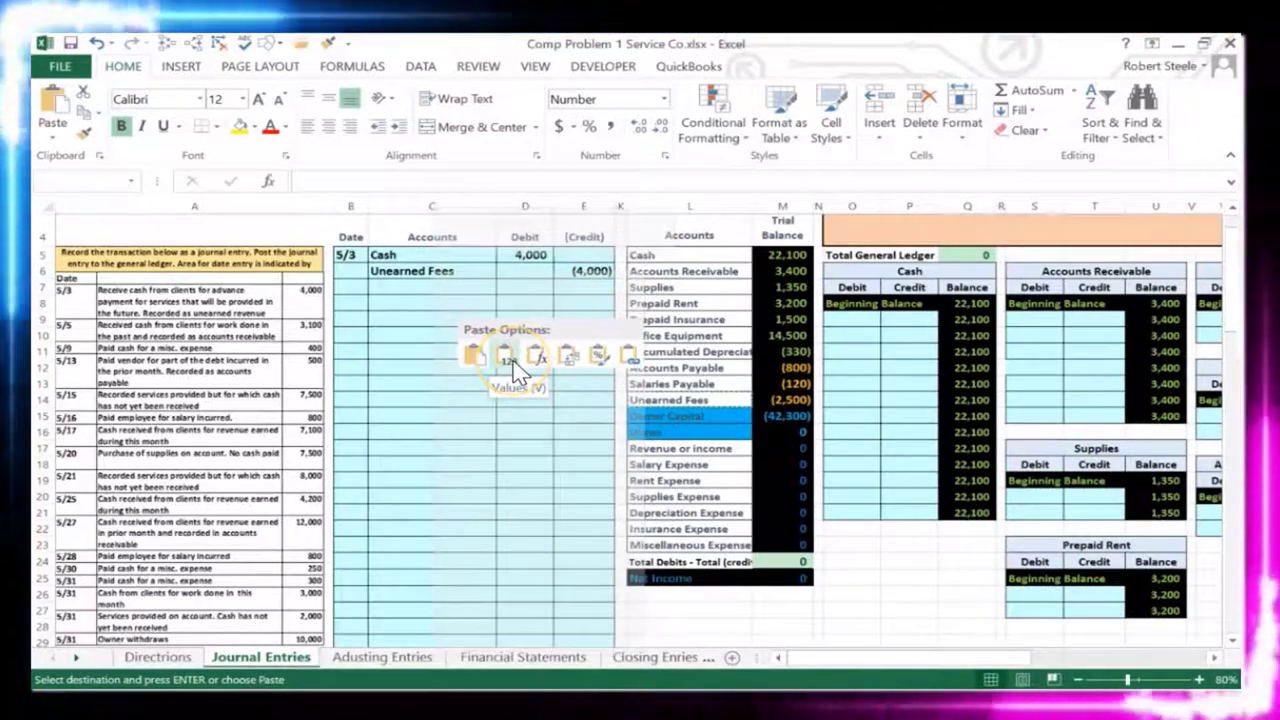
left_click(512, 360)
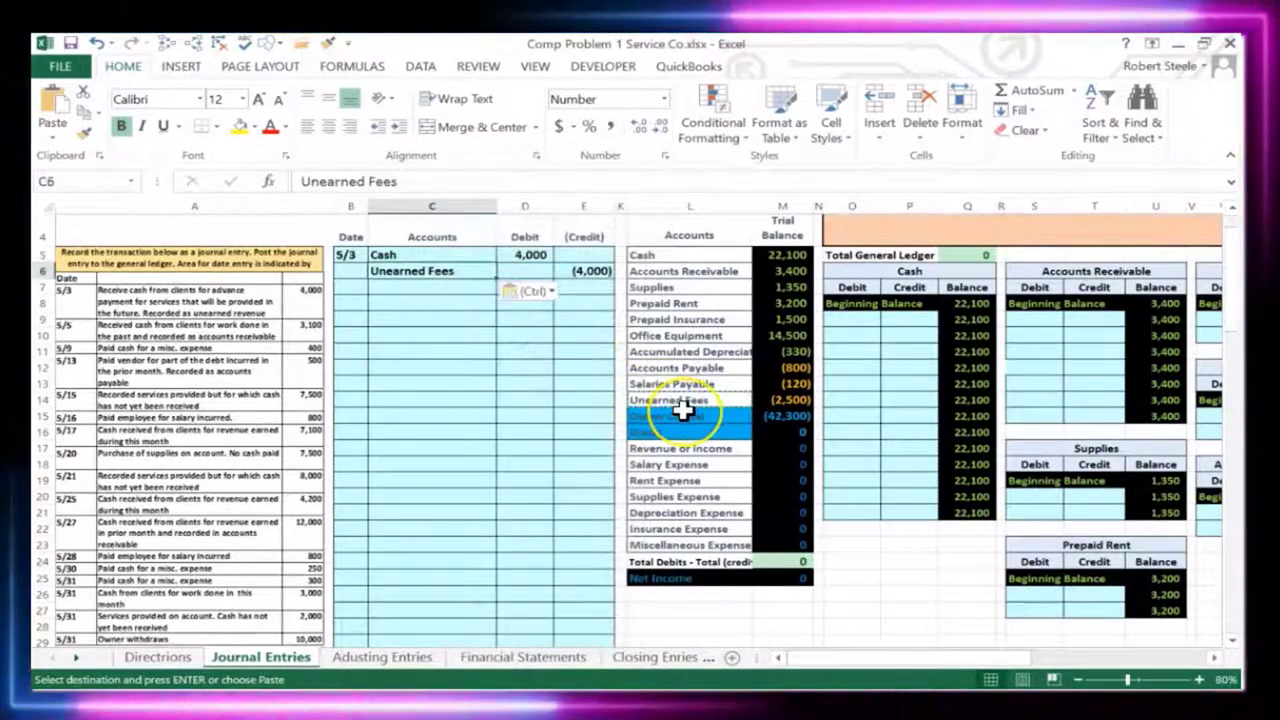
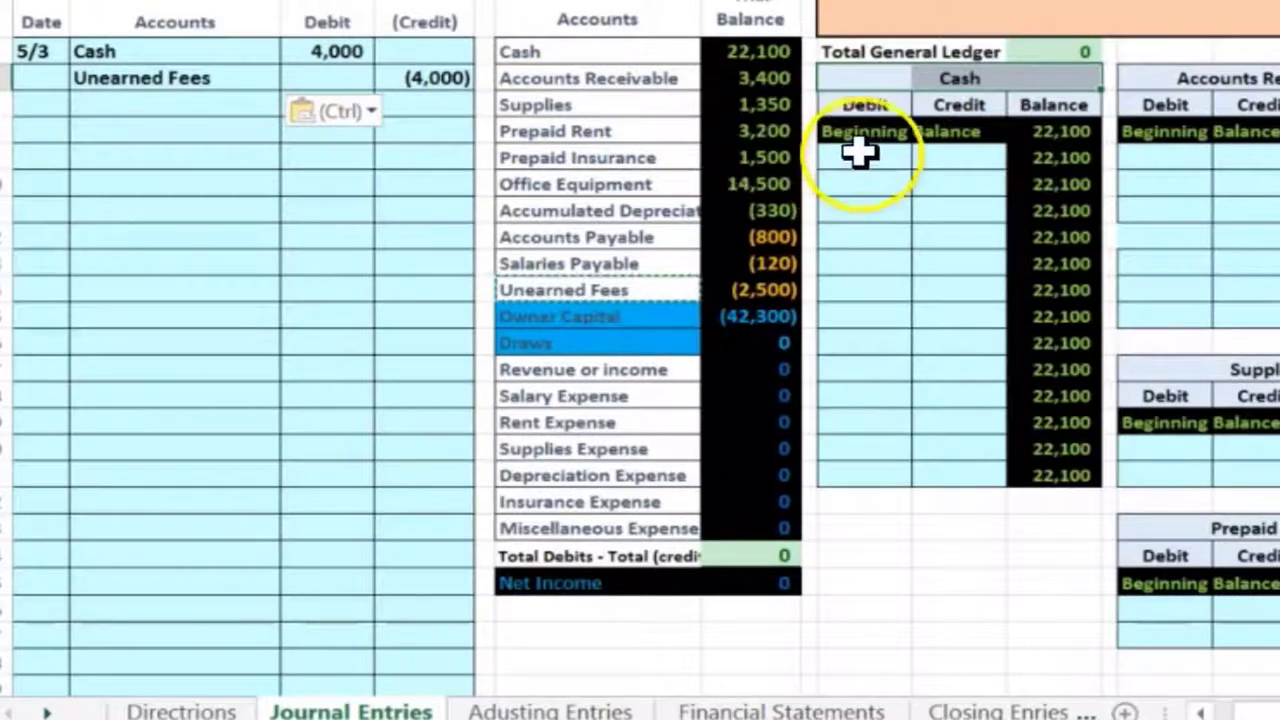
- Post the 5/3 cash debit to the Cash ledger's first debit cell below Beginning Balance with the formula =D5
left_click(858, 152)
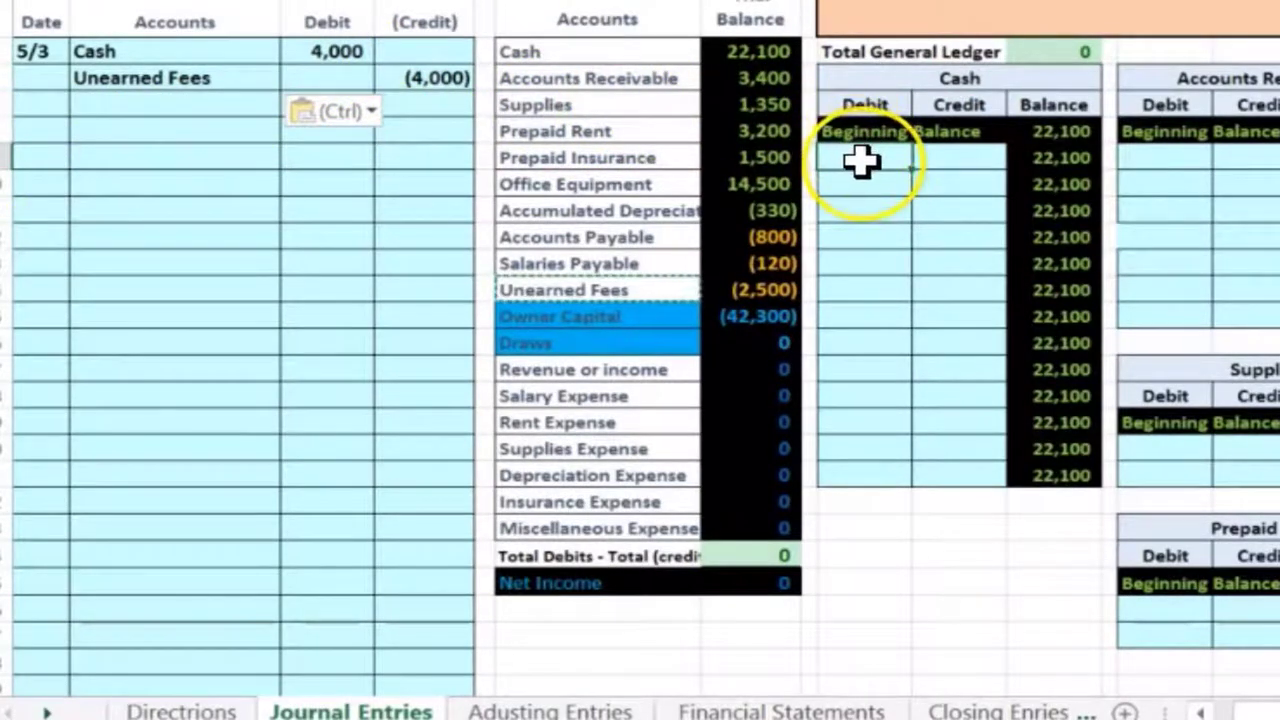
type("=")
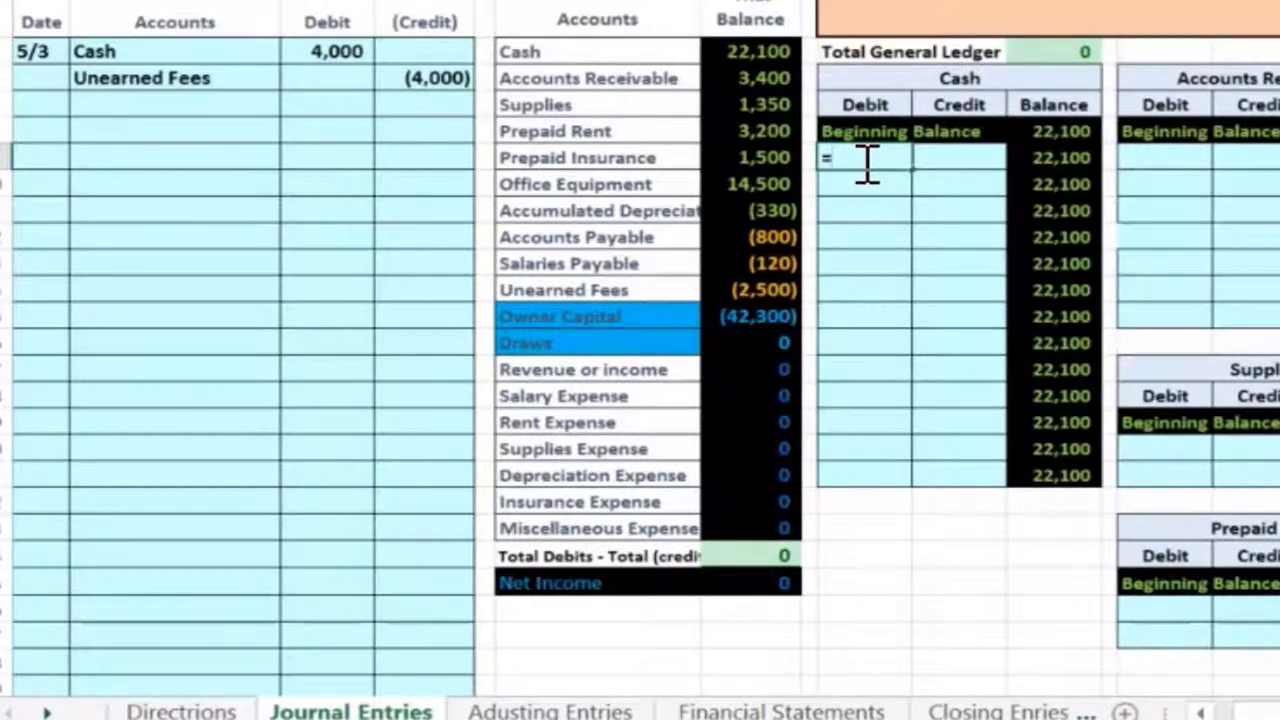
left_click(344, 54)
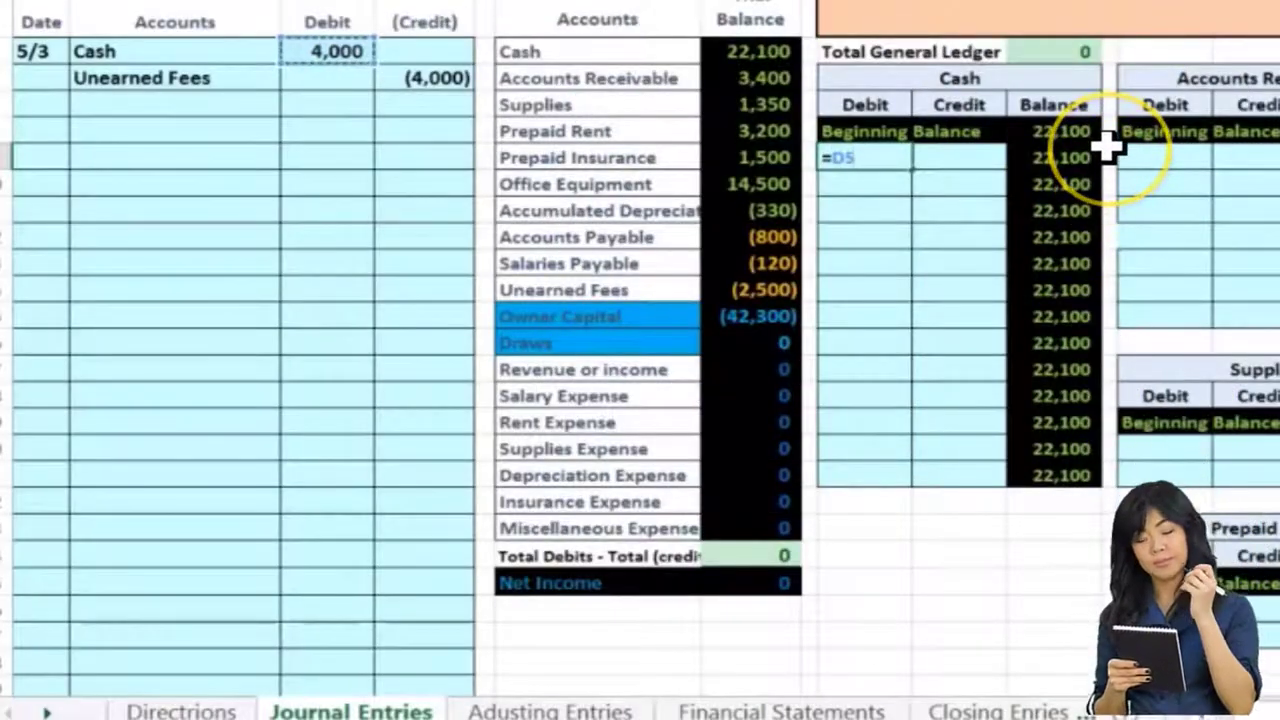
key("Return")
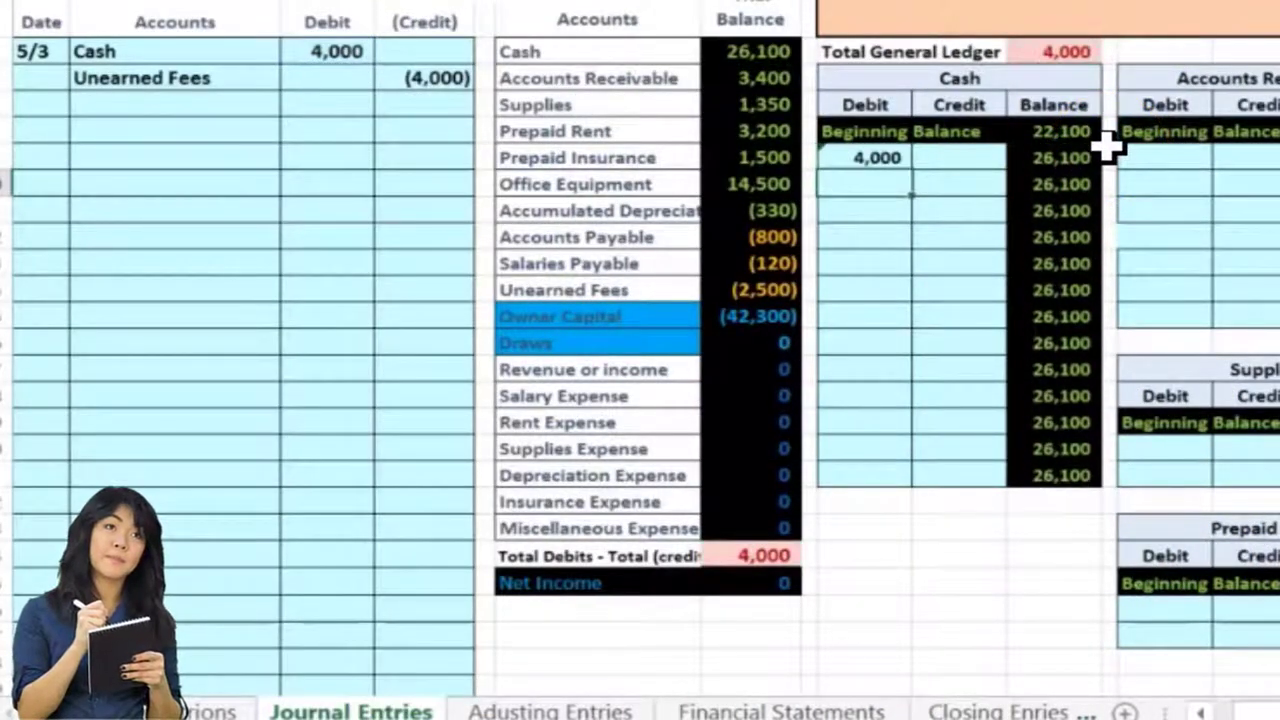
- Post the 5/3 credit to the Unearned Fees ledger's first credit cell below Beginning Balance with the formula =E6
left_click(1088, 172)
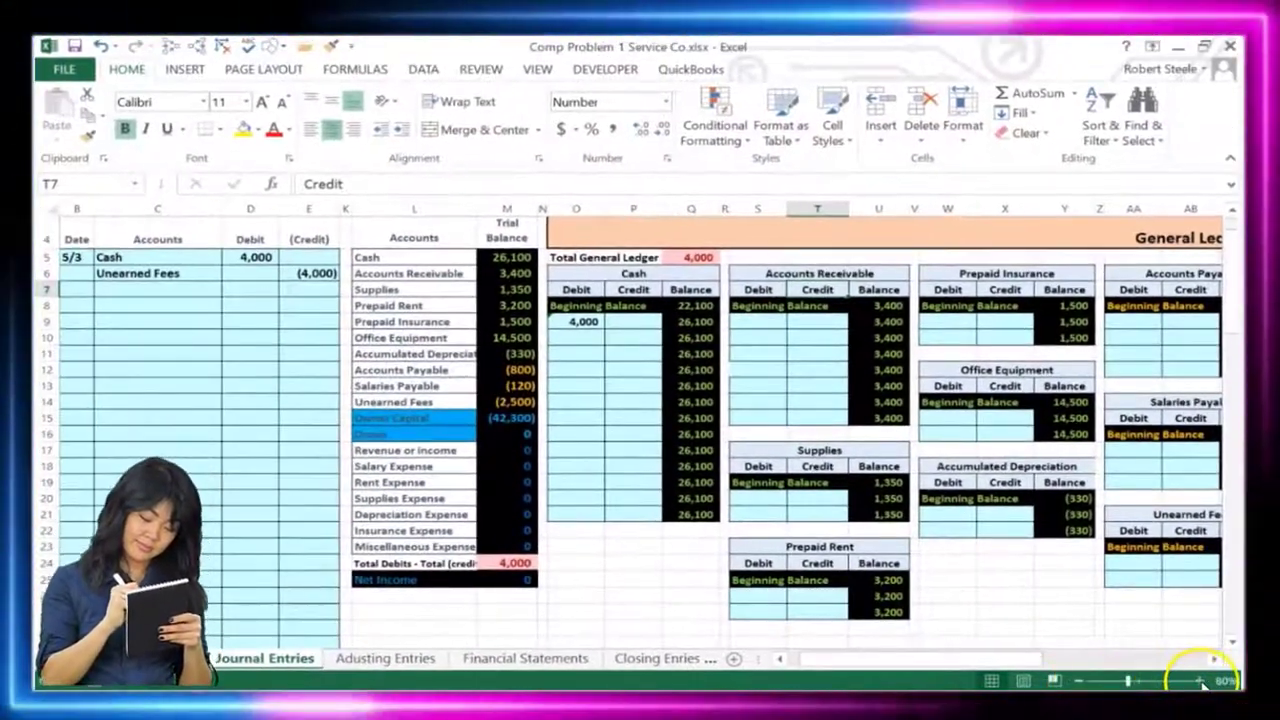
left_click(1079, 681)
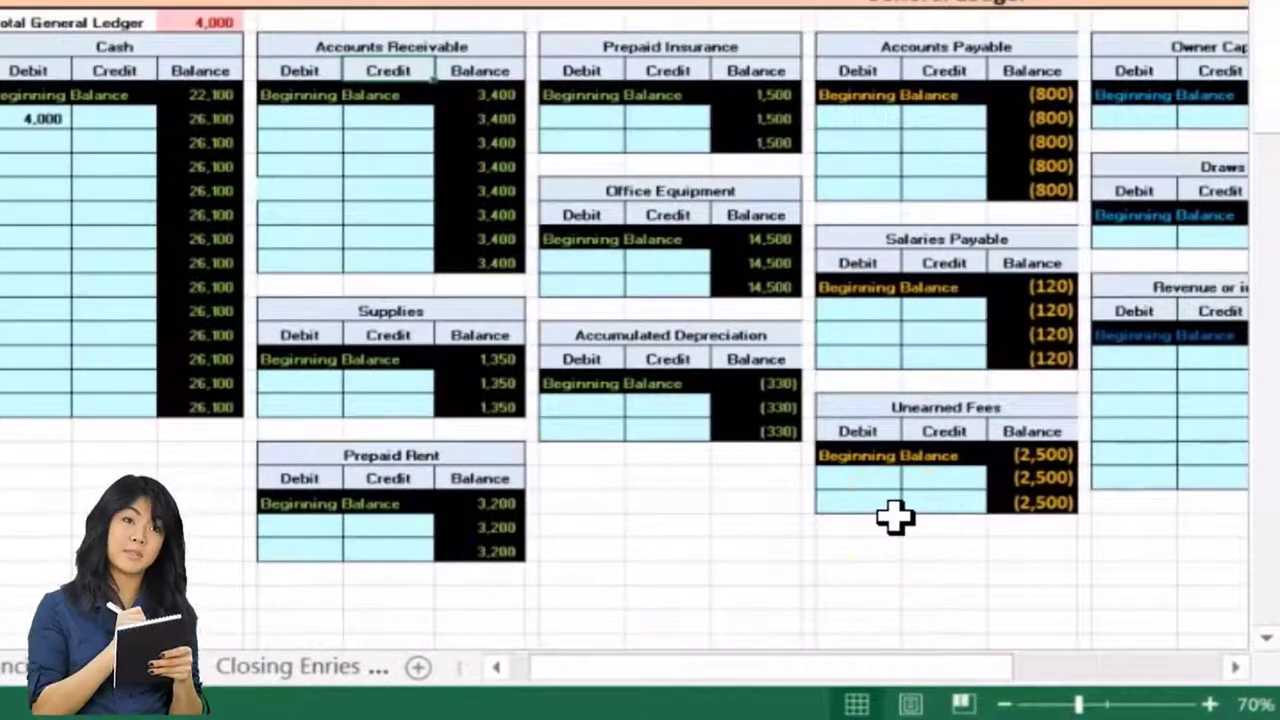
left_click(858, 474)
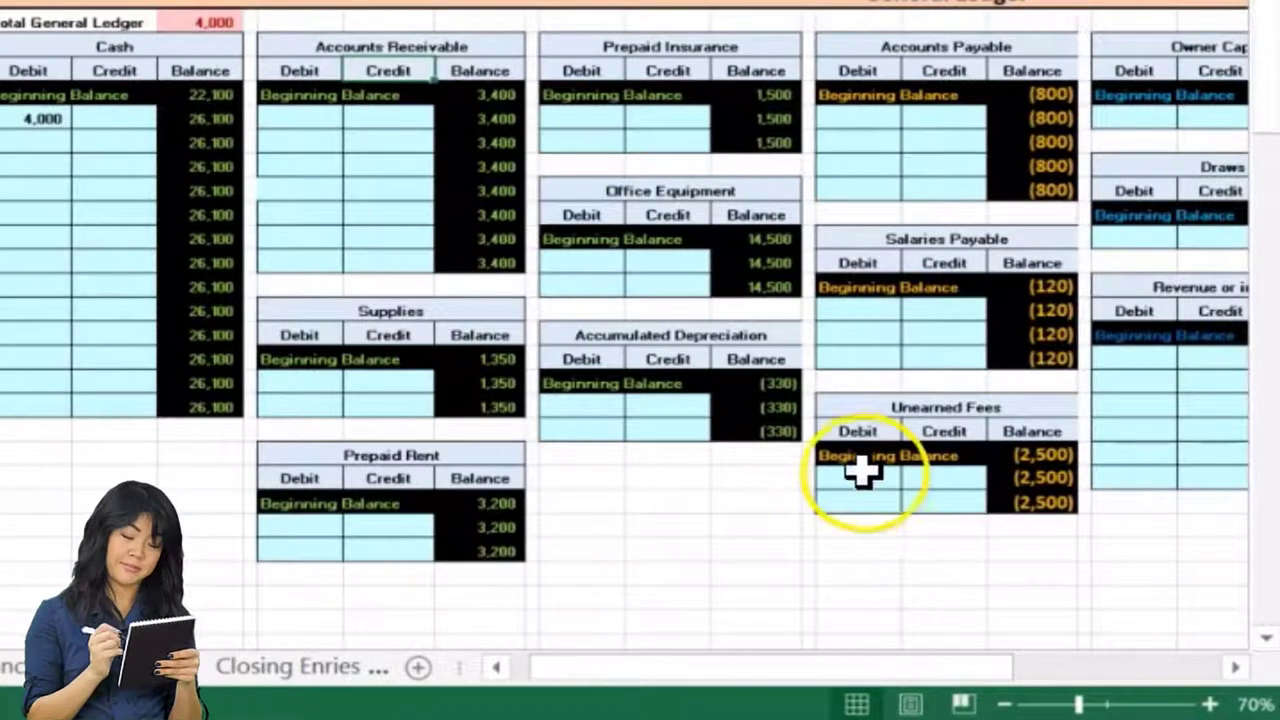
left_click(920, 478)
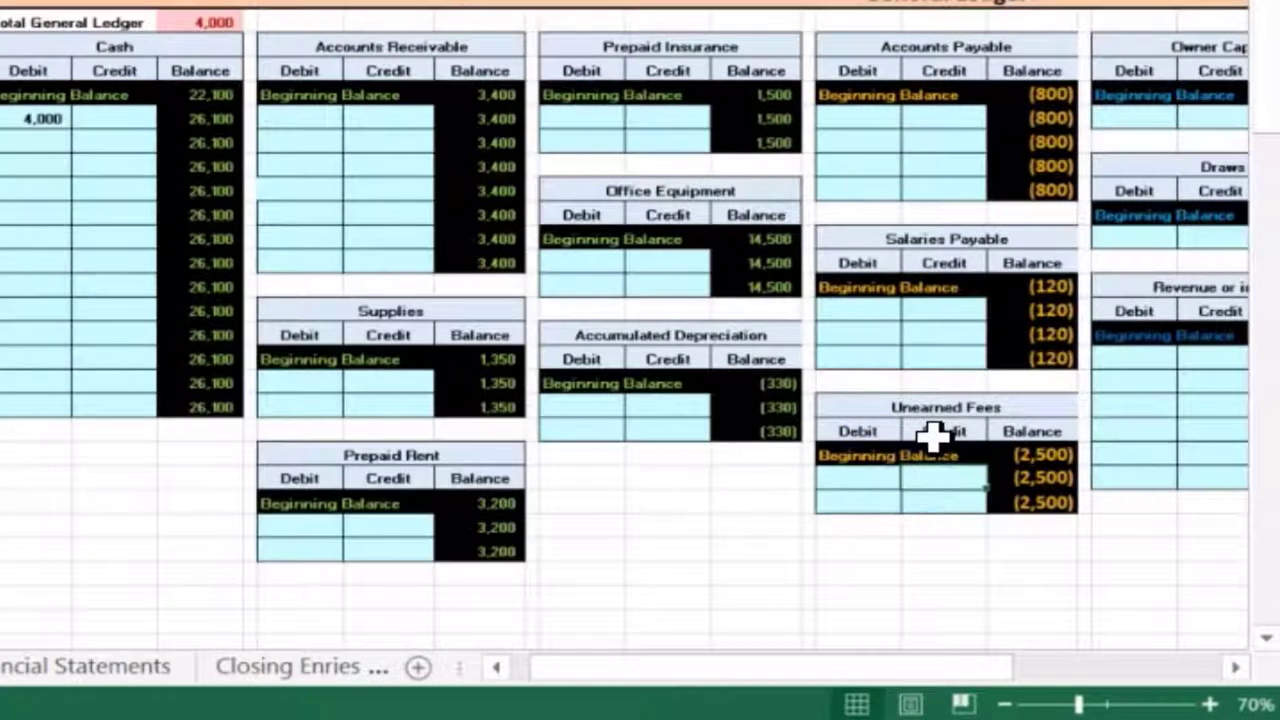
left_click(944, 425)
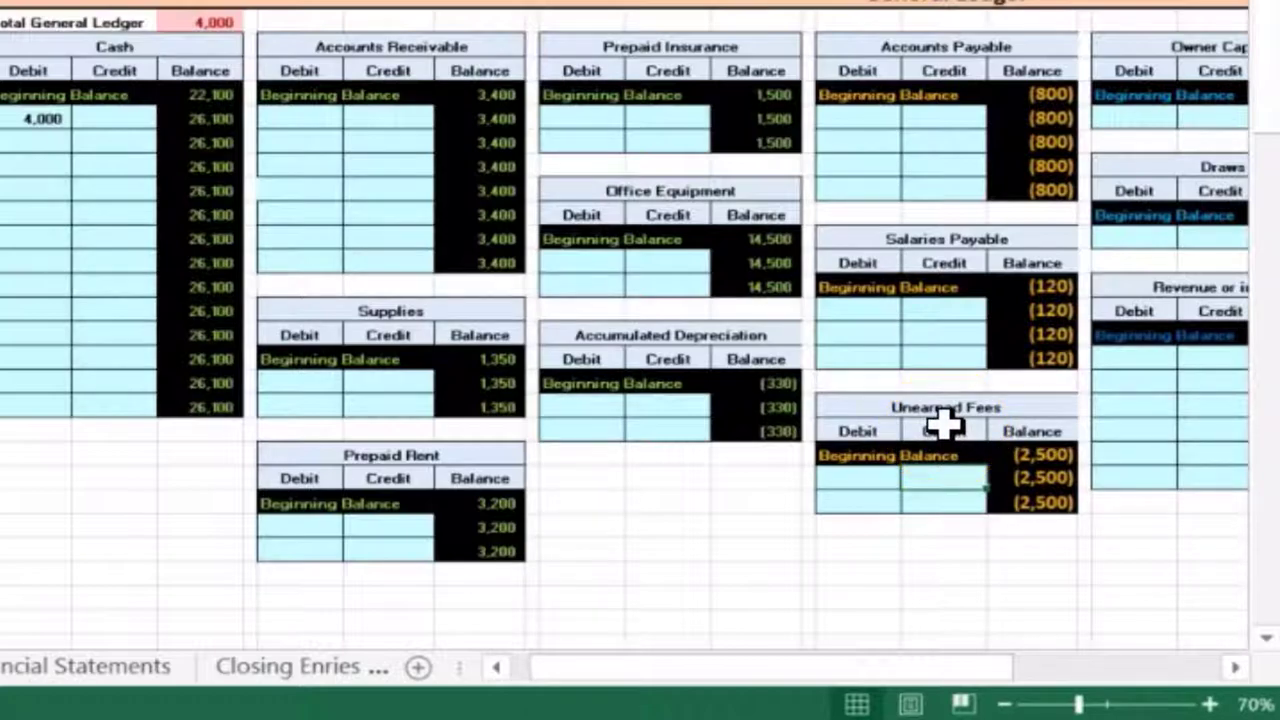
type("=")
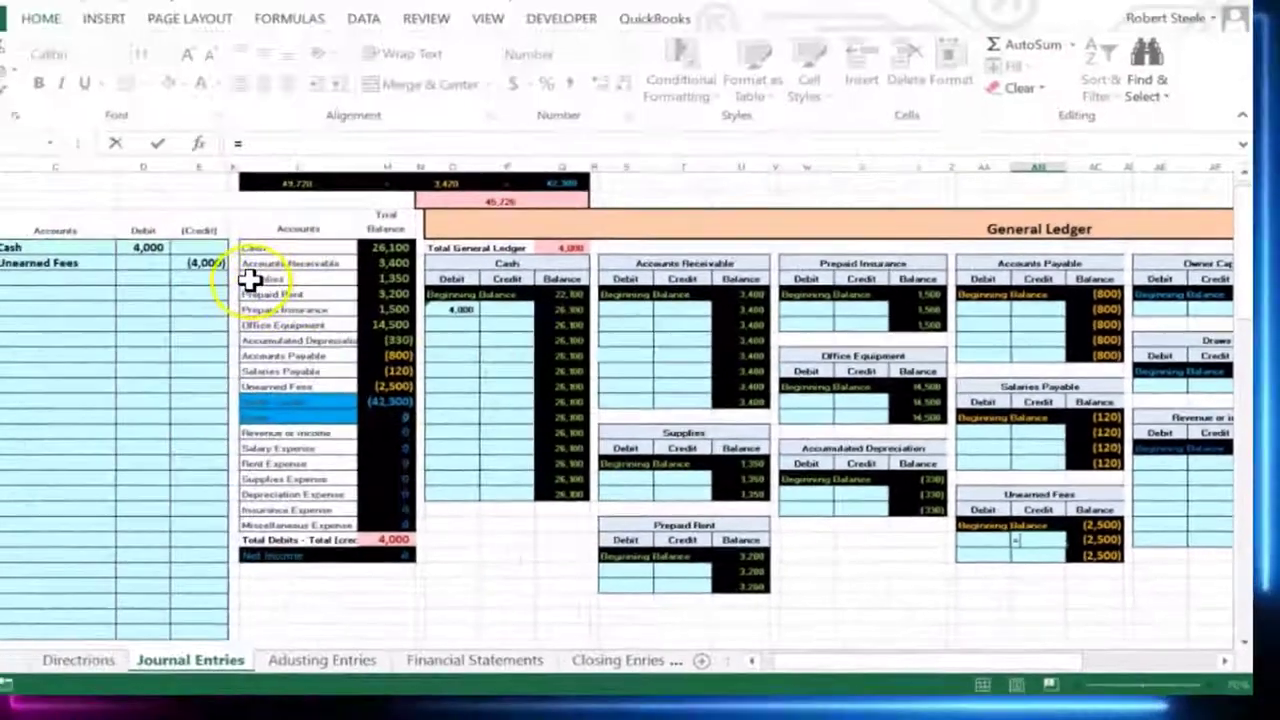
left_click(272, 290)
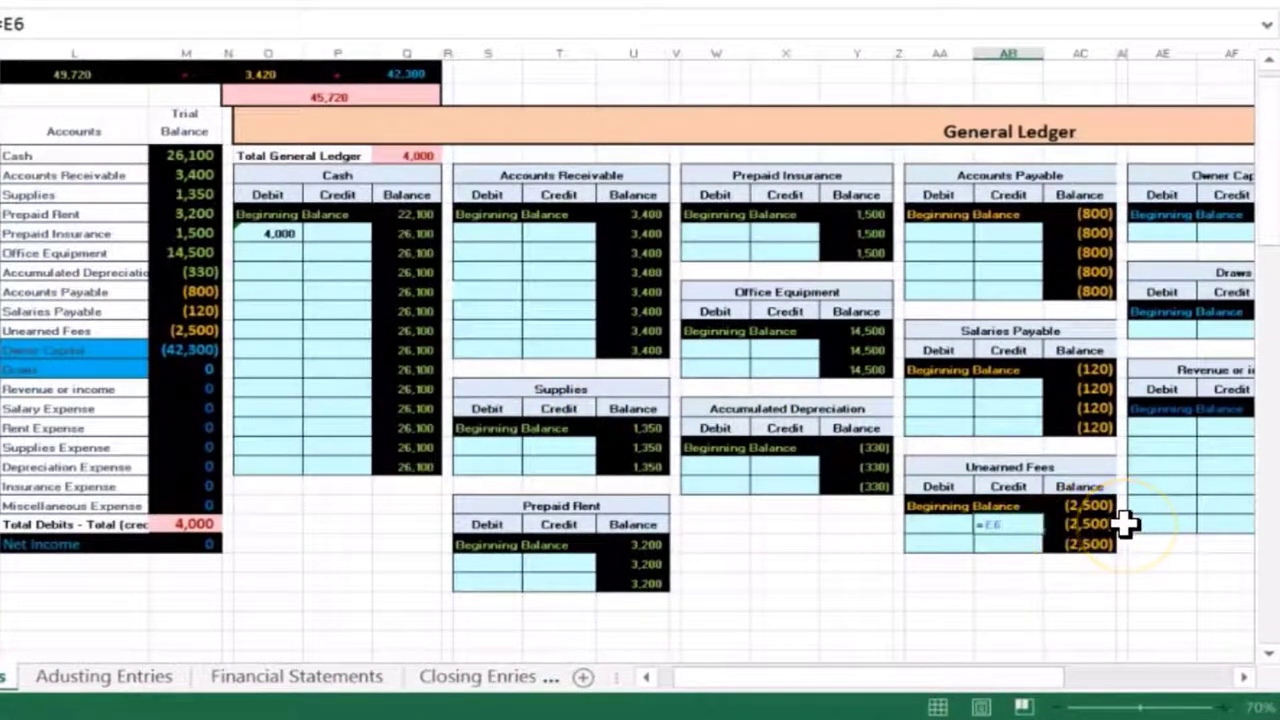
key("Return")
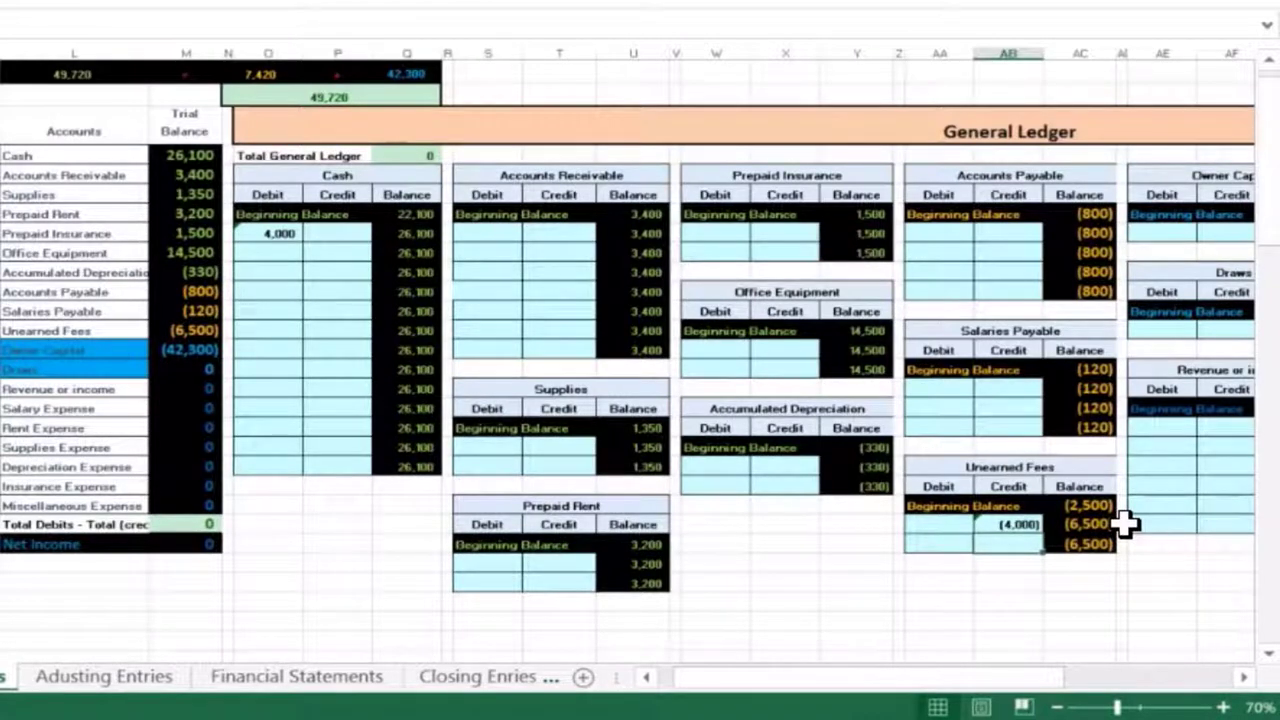
- Check the Unearned Fees ledger balance against the trial balance, then review the debits-minus-credits total and the accounting equation
key("Left")
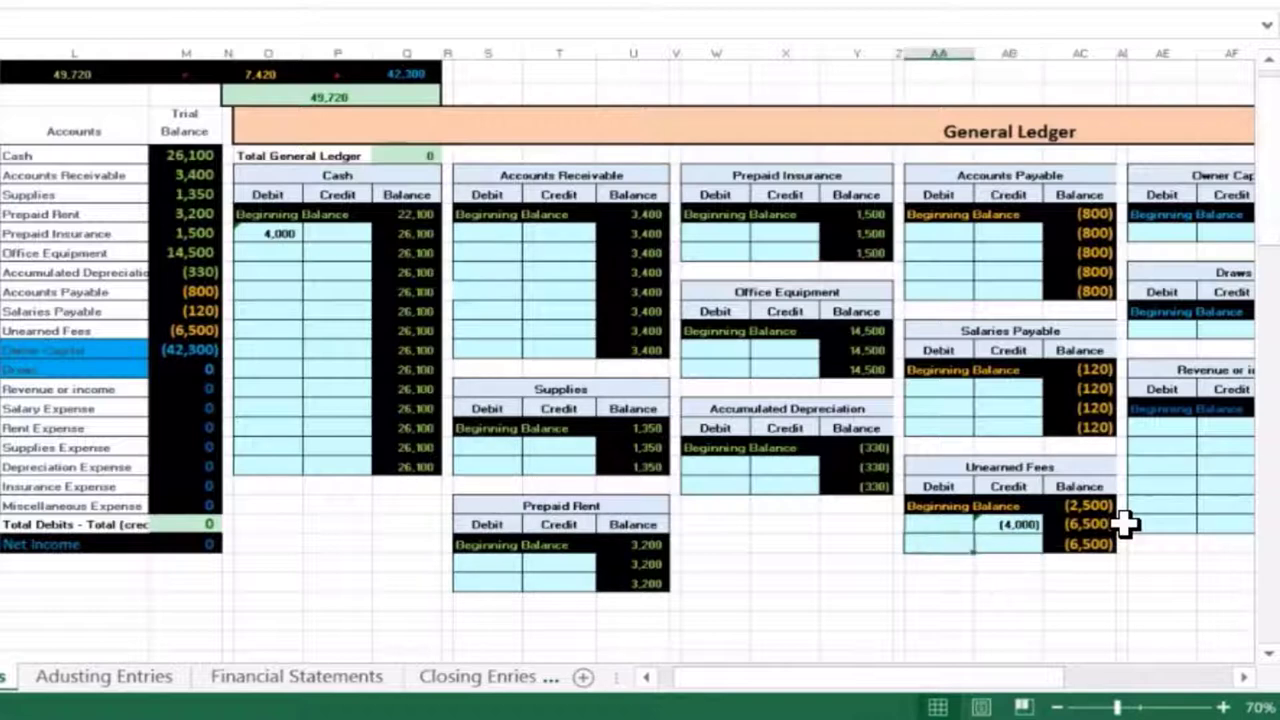
left_click(1062, 543)
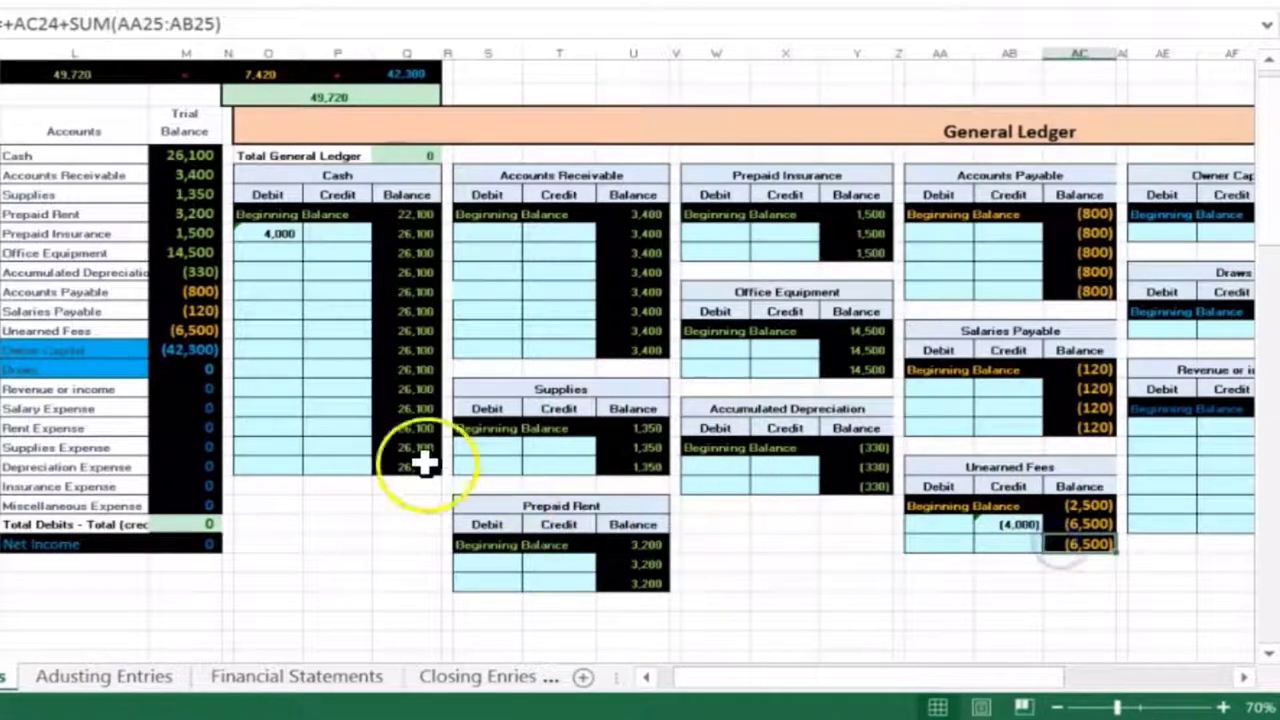
left_click(205, 331)
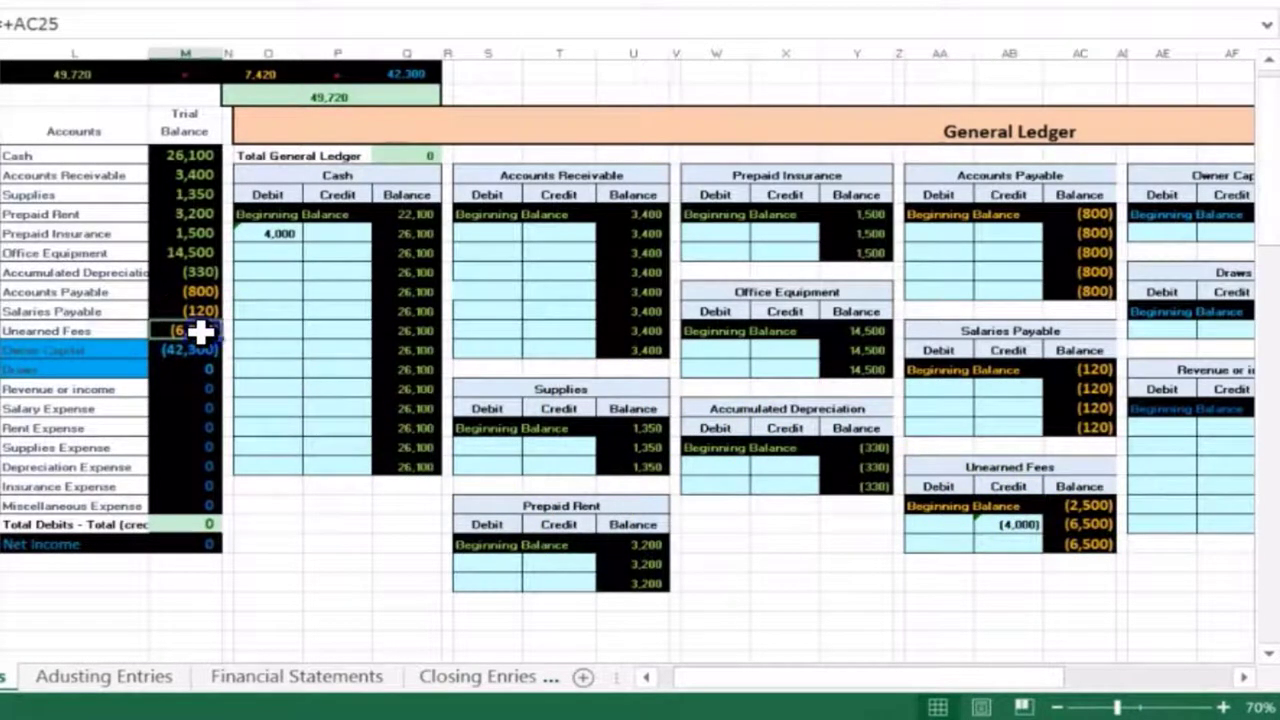
left_click(212, 523)
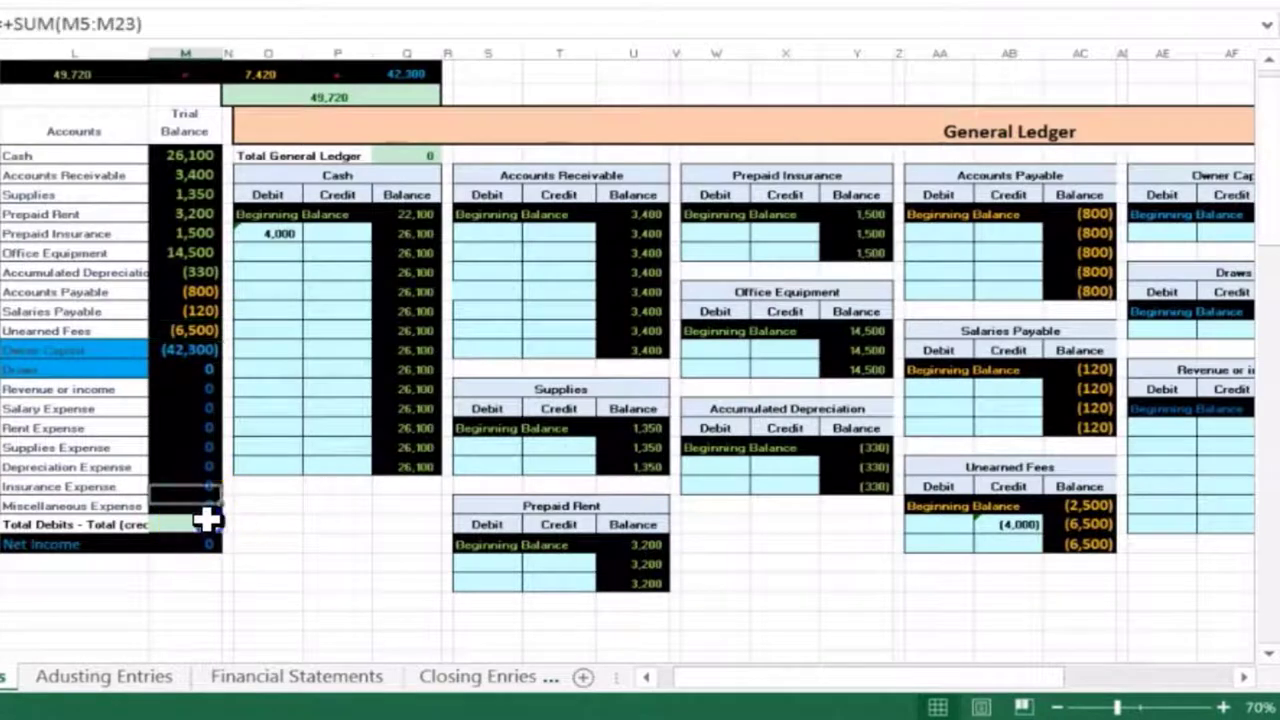
left_click(309, 104)
scroll(300, 206, "up", 1)
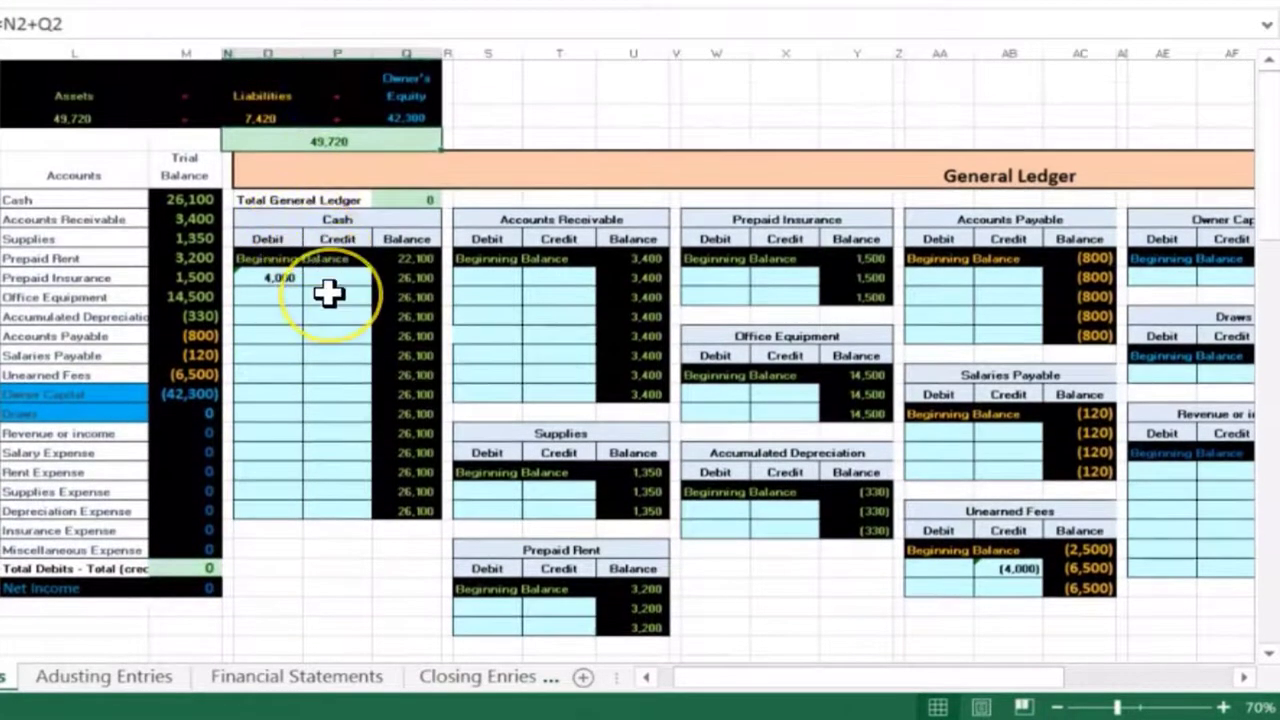
left_click(329, 292)
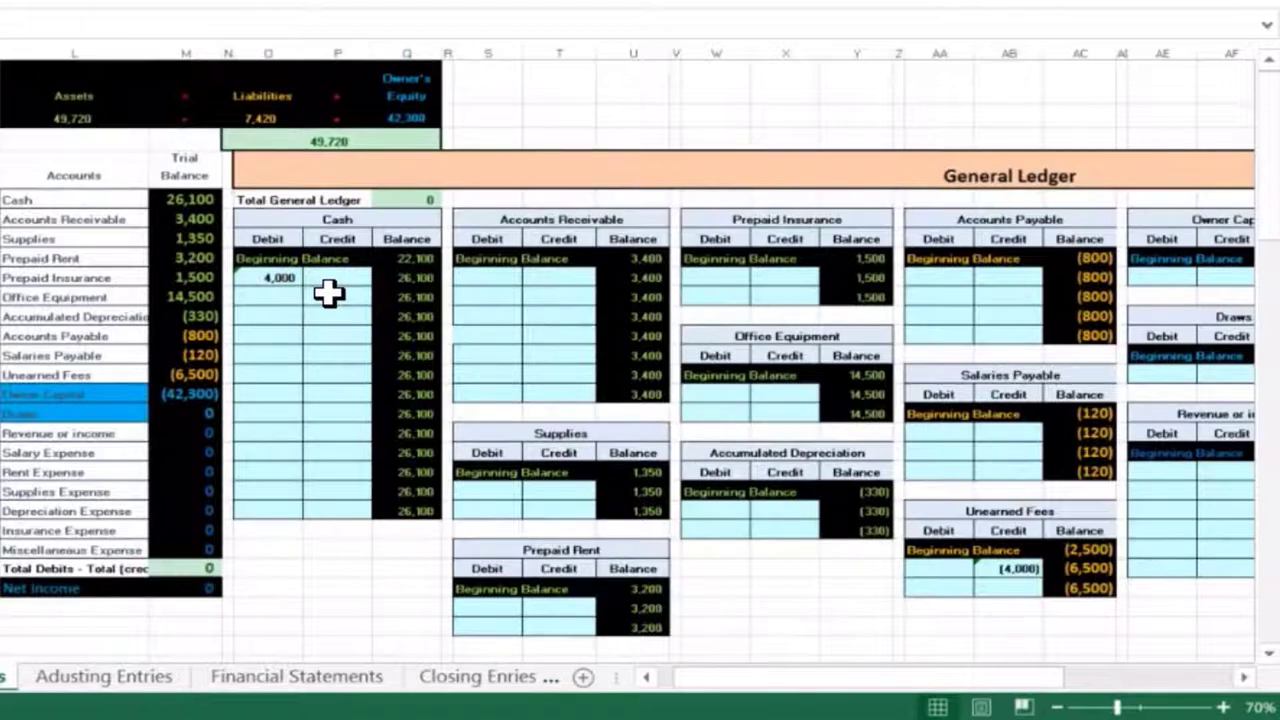
- Start the next journal entry by entering the date 5/5 in B8, leaving a blank row after the 5/3 entry
scroll(331, 289, "left", 5)
left_click(1245, 677)
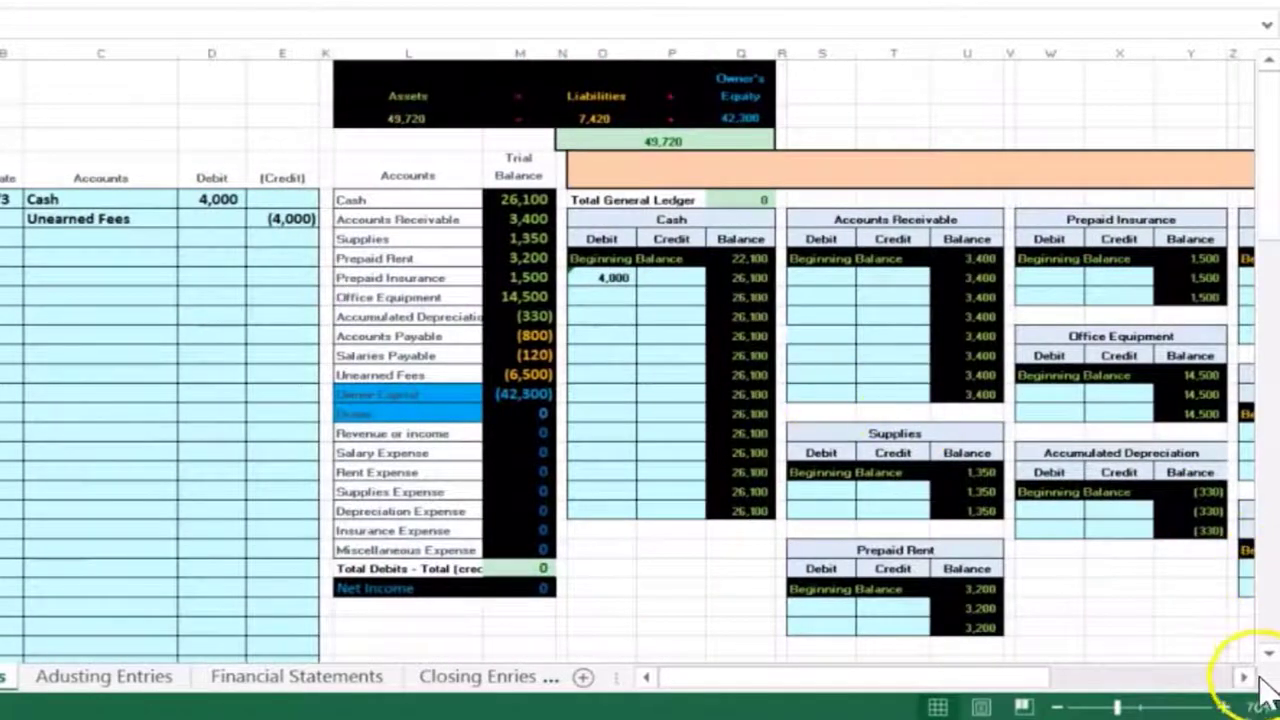
left_click(1222, 707)
left_click(1222, 707)
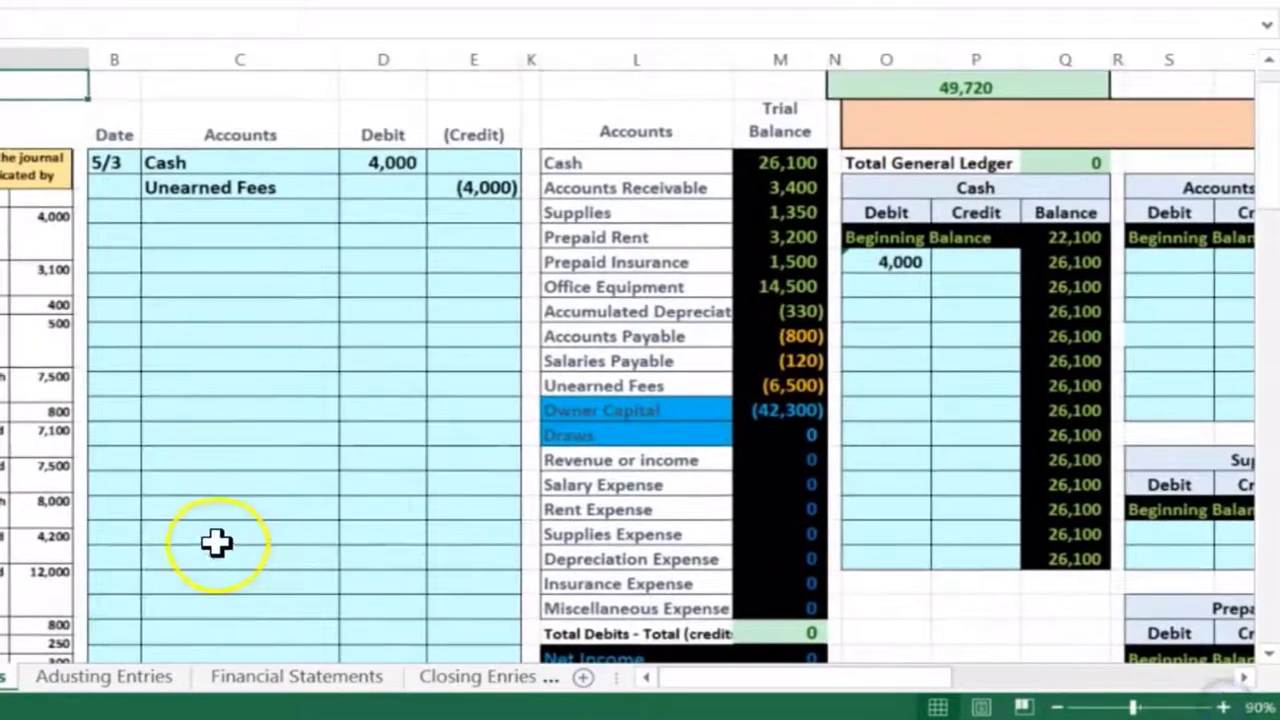
left_click(114, 235)
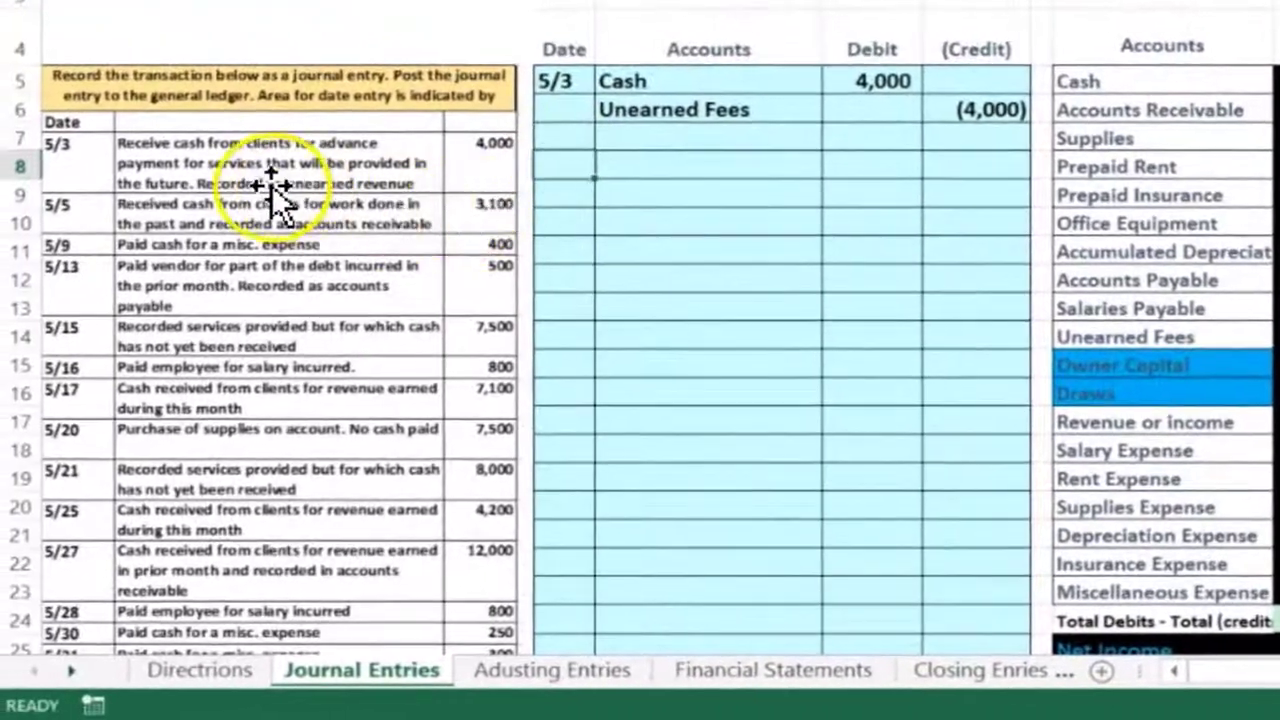
type("5/5")
key("Return")
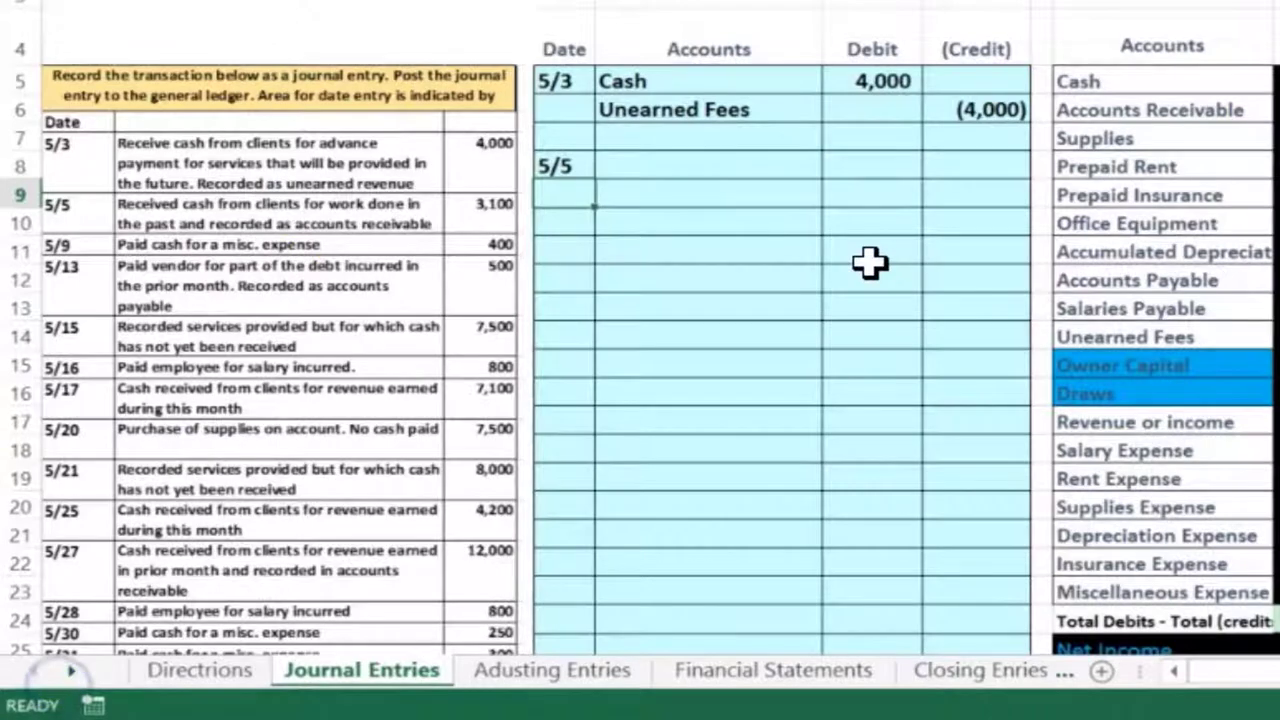
- Examine the Cash line and its balance in the trial balance for the 5/5 transaction
scroll(943, 234, "right", 4)
left_click_drag(820, 80, 797, 85)
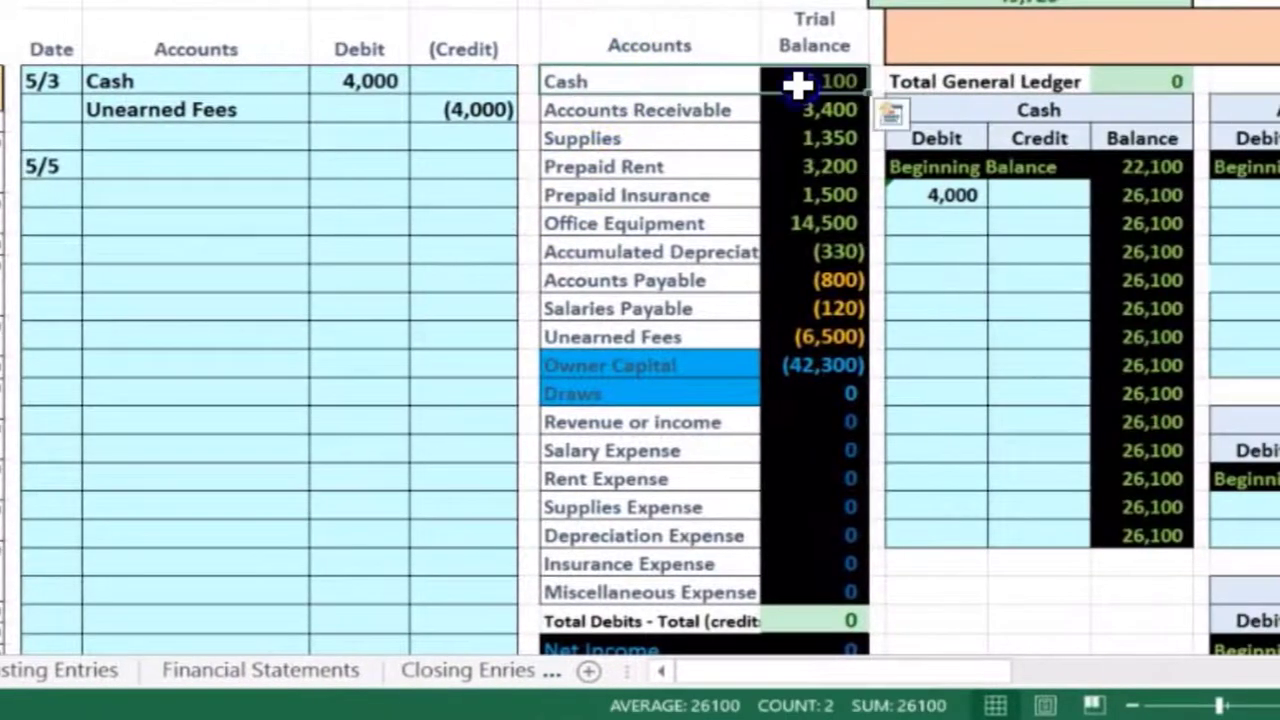
scroll(466, 194, "left", 4)
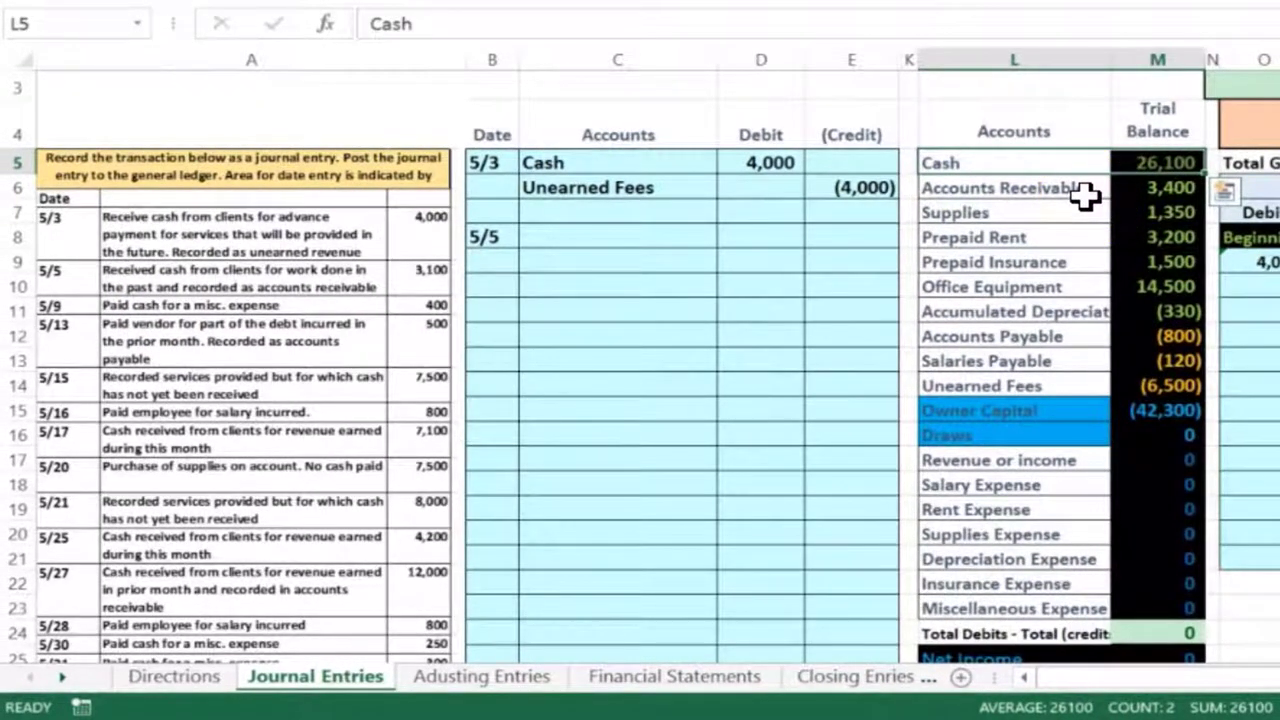
left_click(1148, 165)
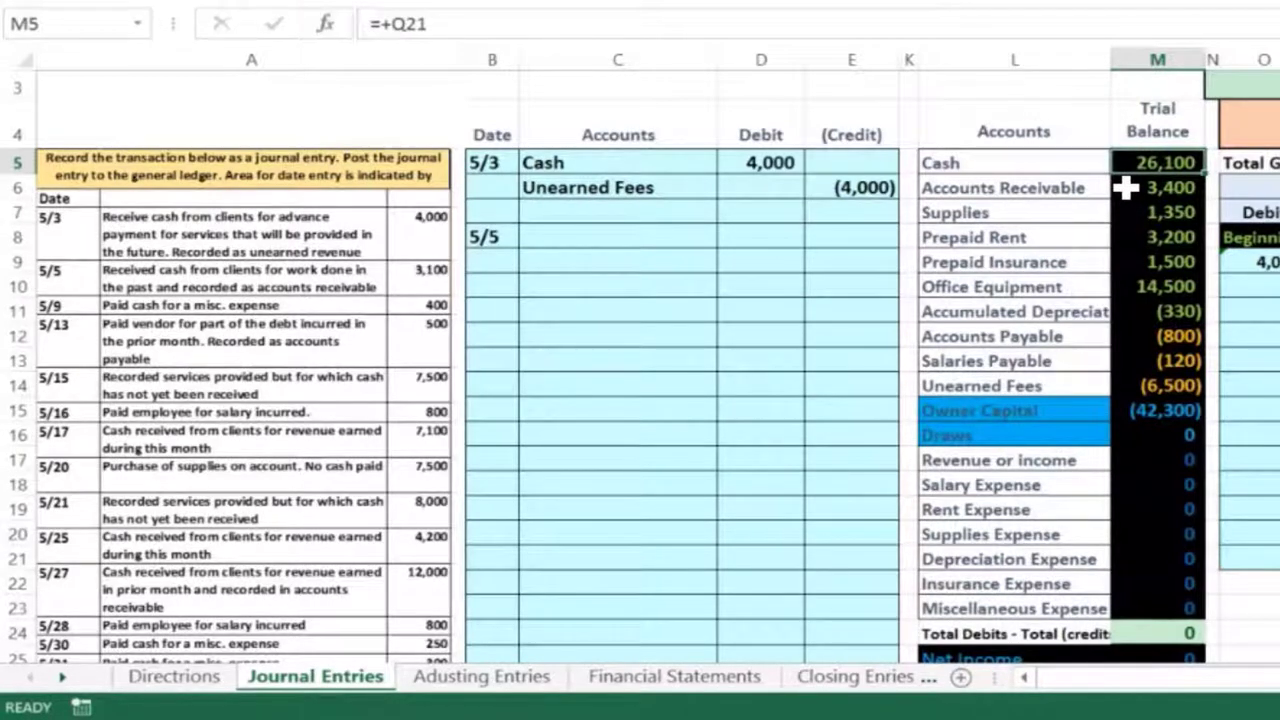
- Copy the Cash account name from the trial balance and paste it as values into C8 beside the 5/5 date
left_click(1007, 158)
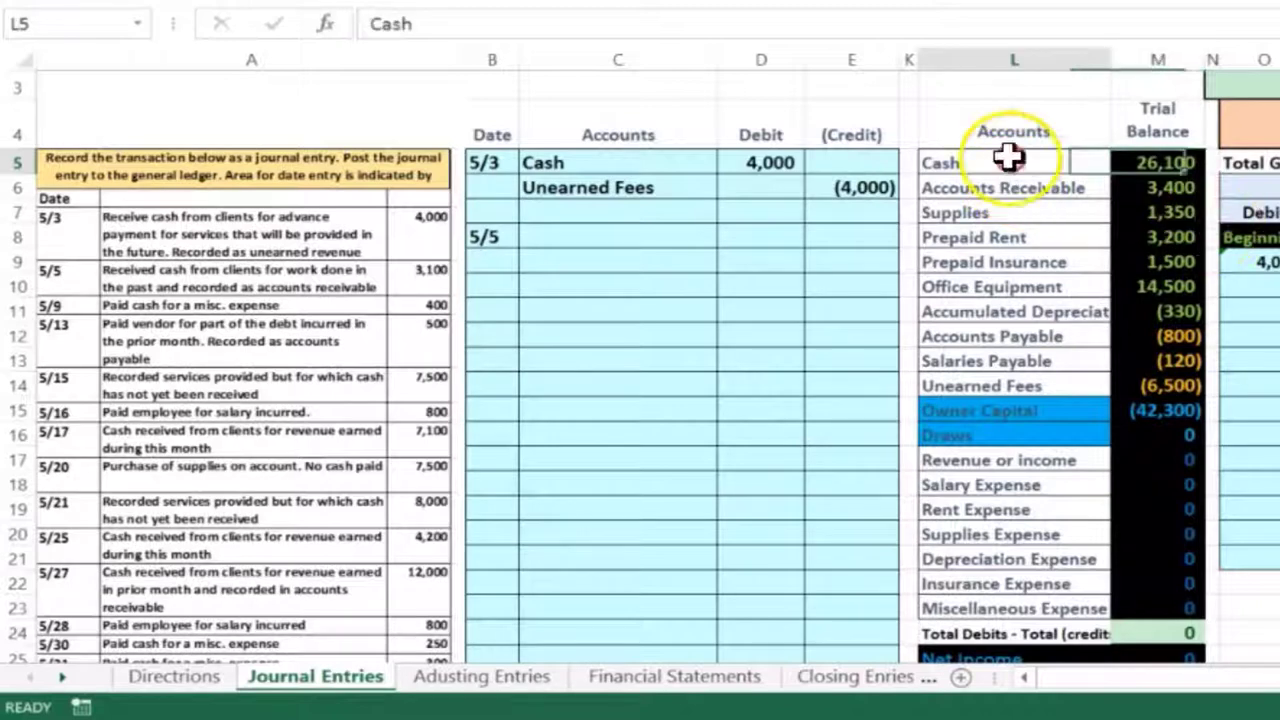
right_click(1007, 158)
left_click(1063, 205)
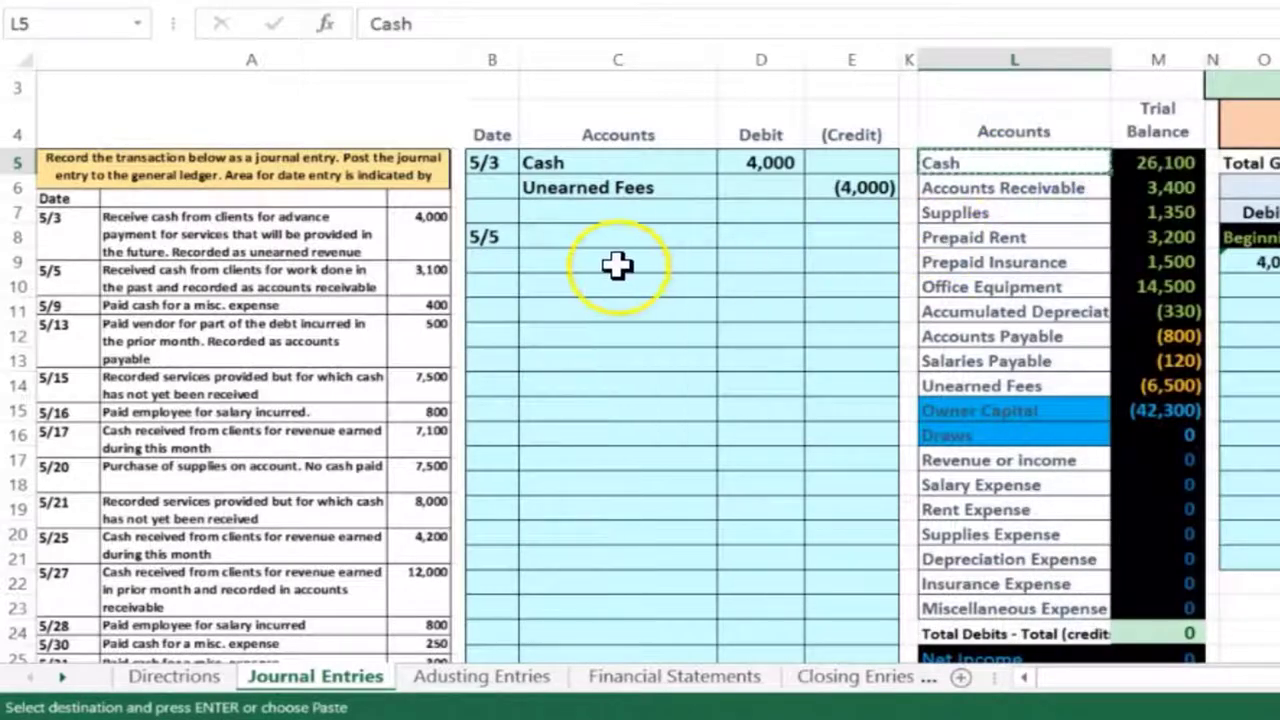
left_click(585, 237)
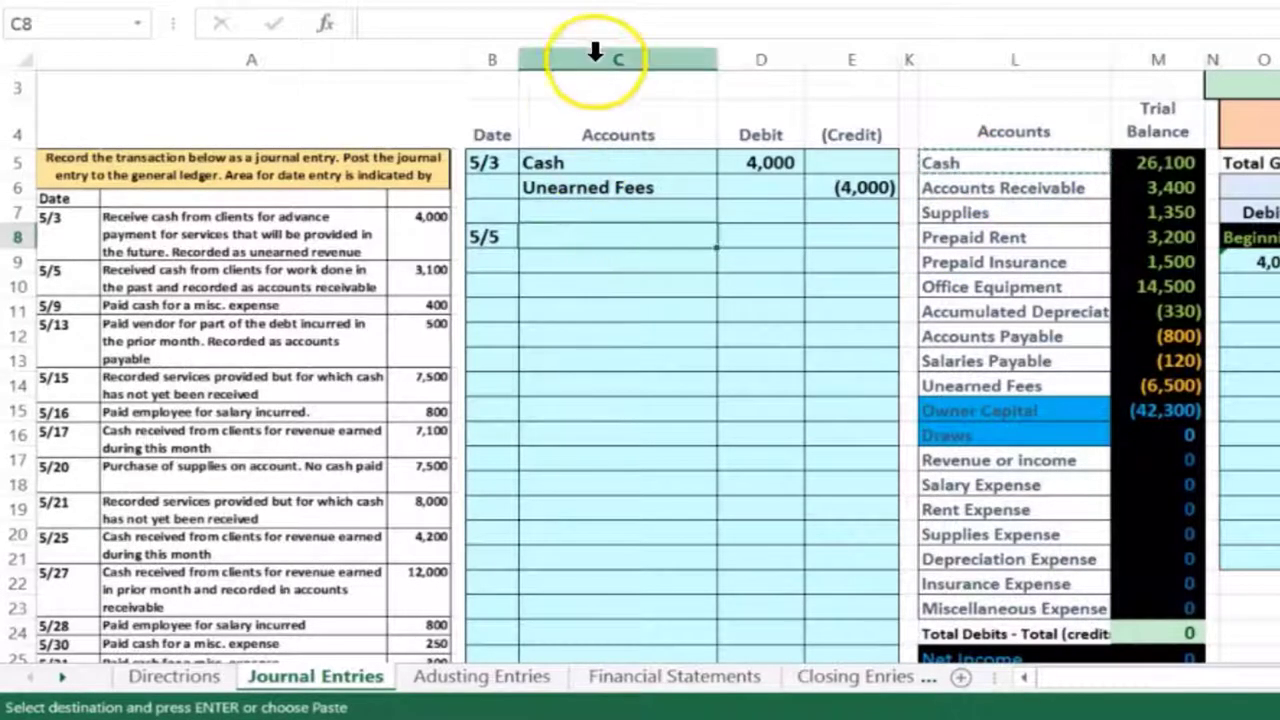
right_click(567, 233)
left_click(670, 310)
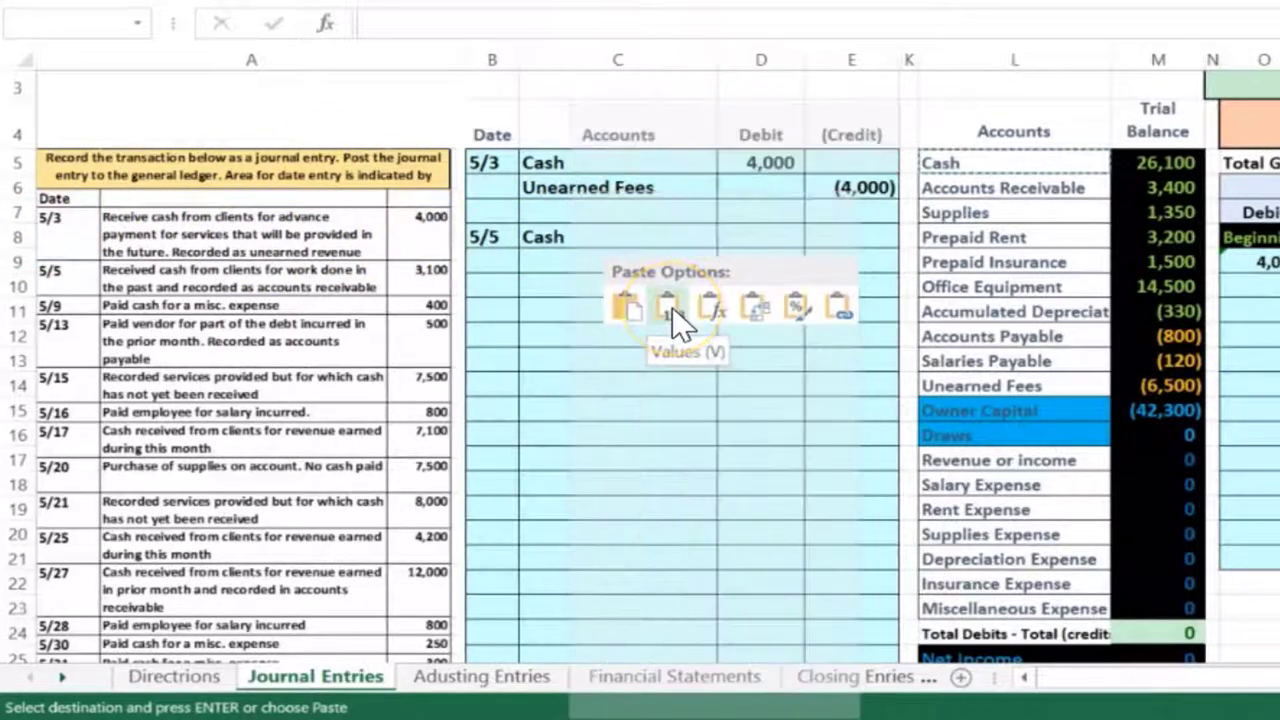
left_click(670, 310)
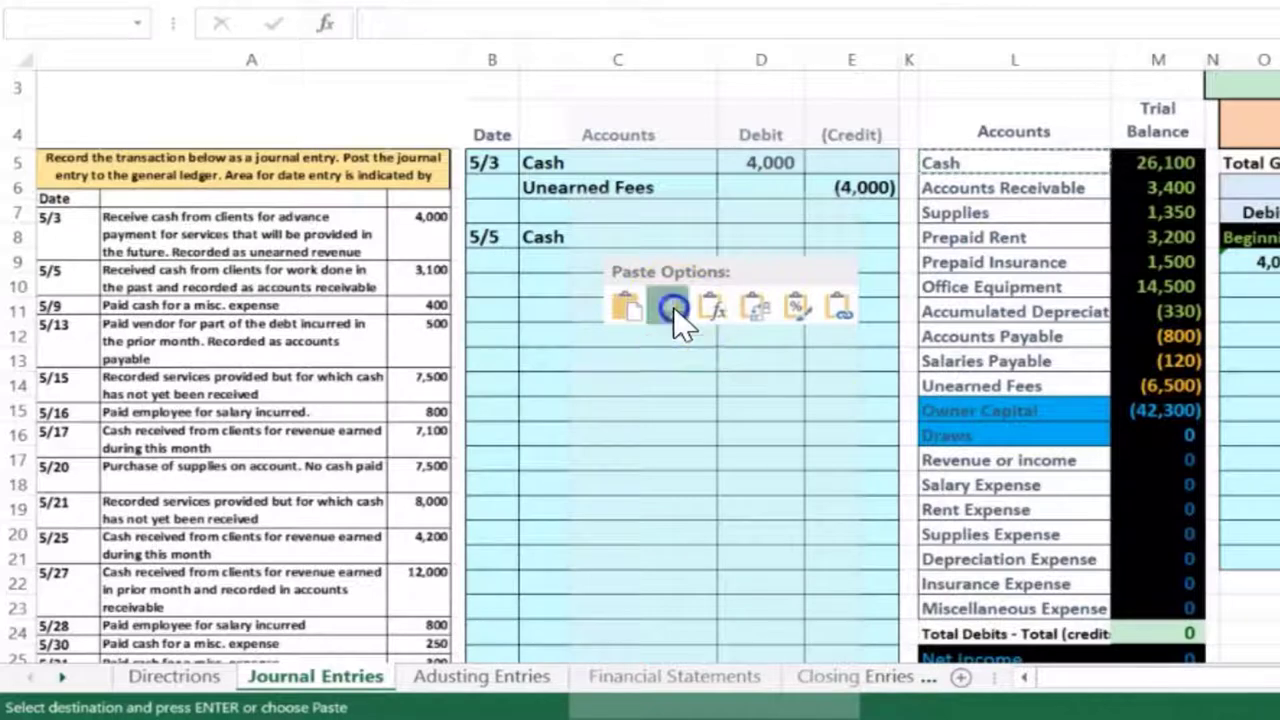
- Enter 3,100 as the Cash debit of the 5/5 entry in D8
left_click(765, 231)
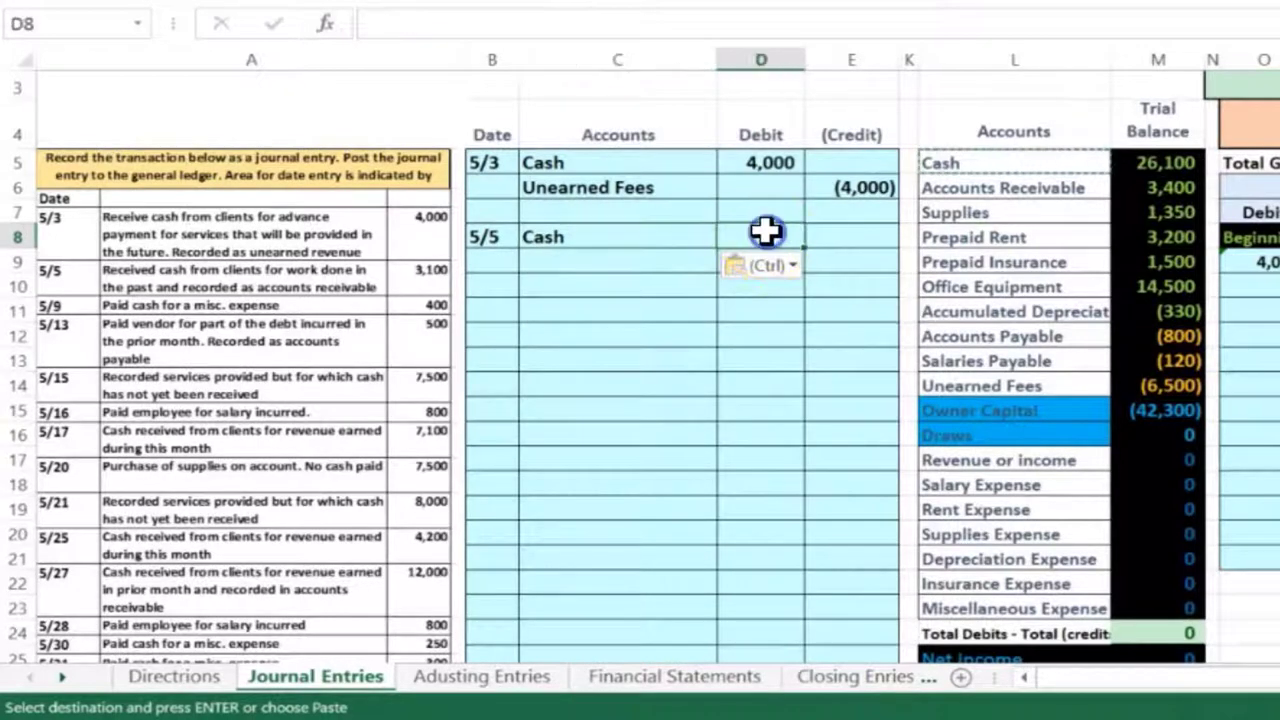
type("3,1")
type("00")
key("Return")
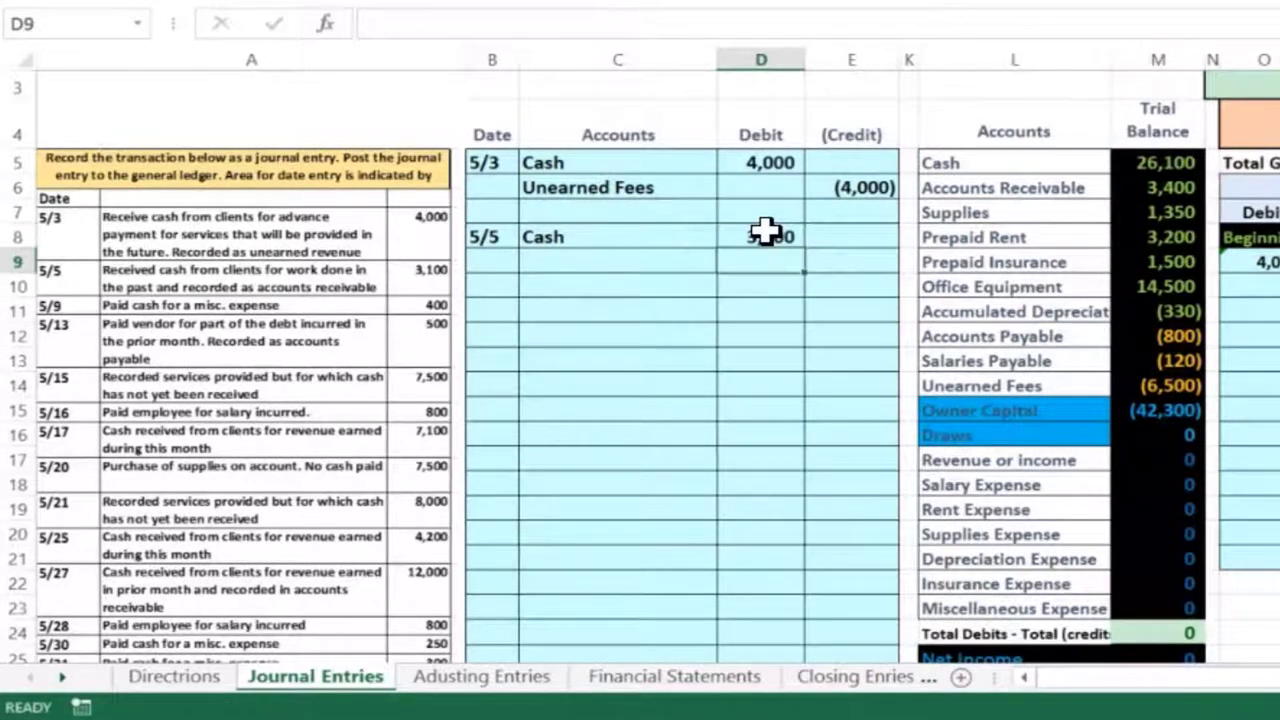
left_click(752, 58)
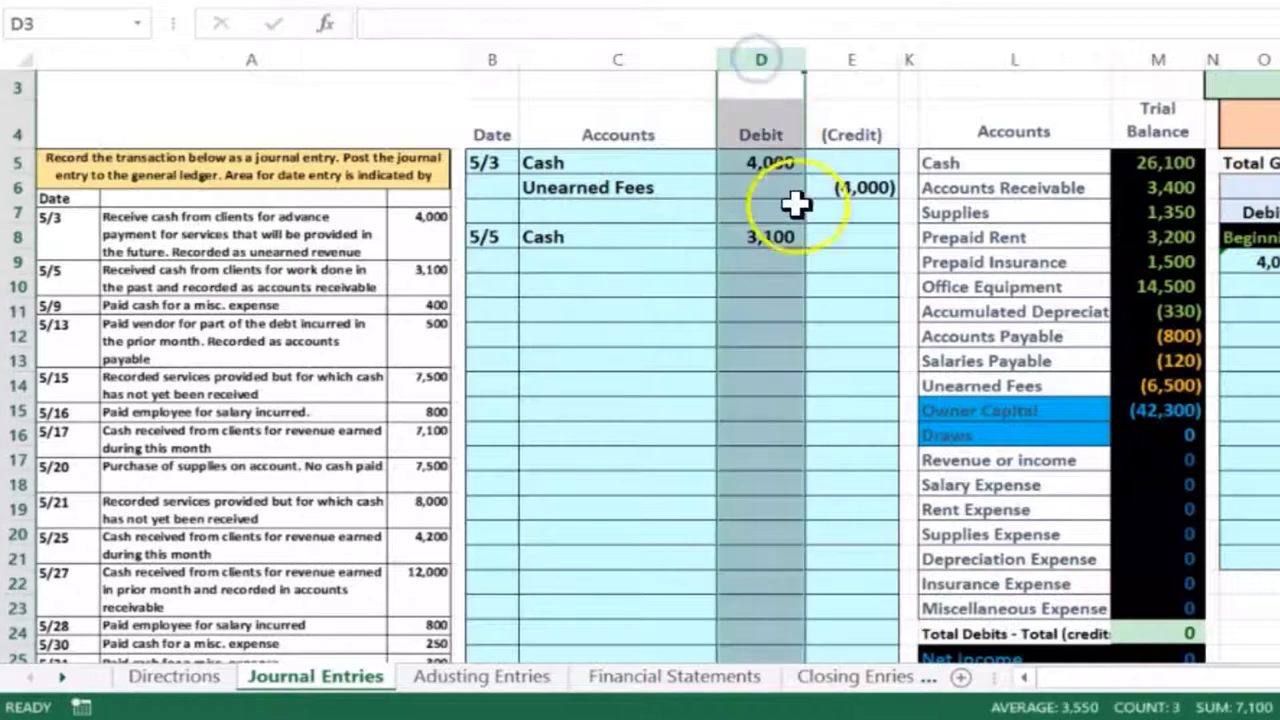
- Enter the 5/5 credit in E9 as the negative amount -3100, one row below the debit
left_click(860, 262)
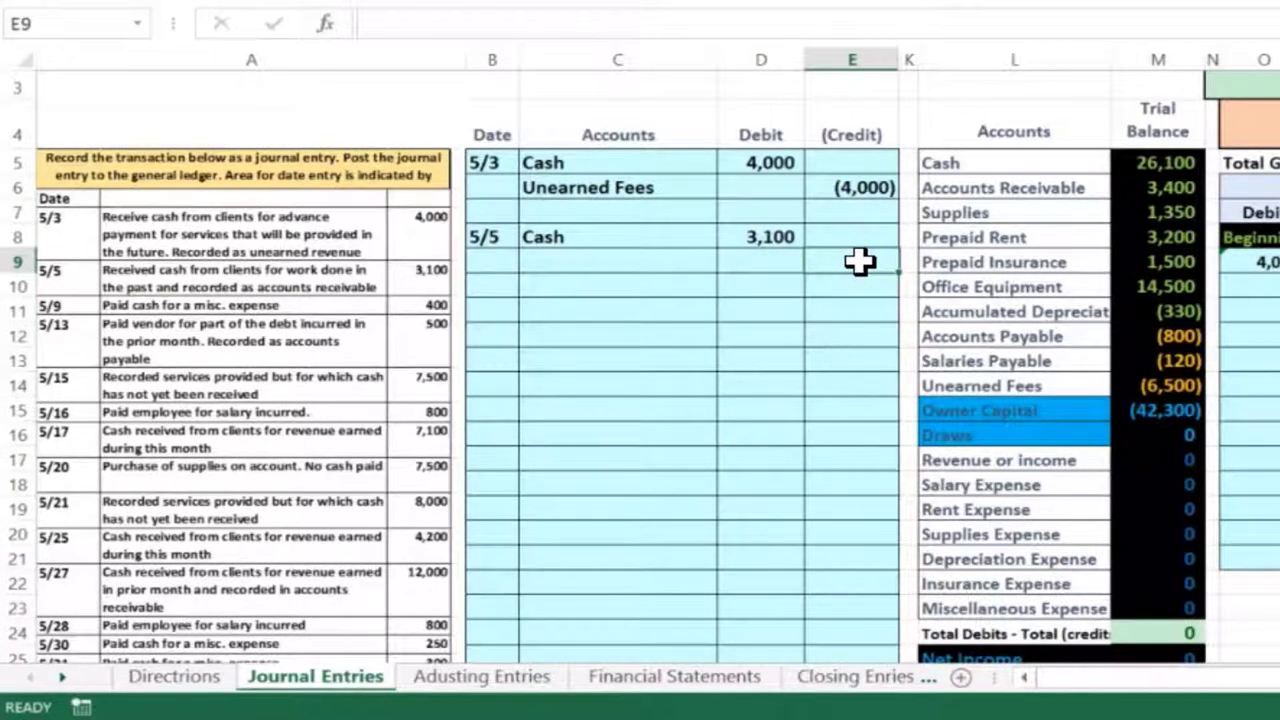
type("-")
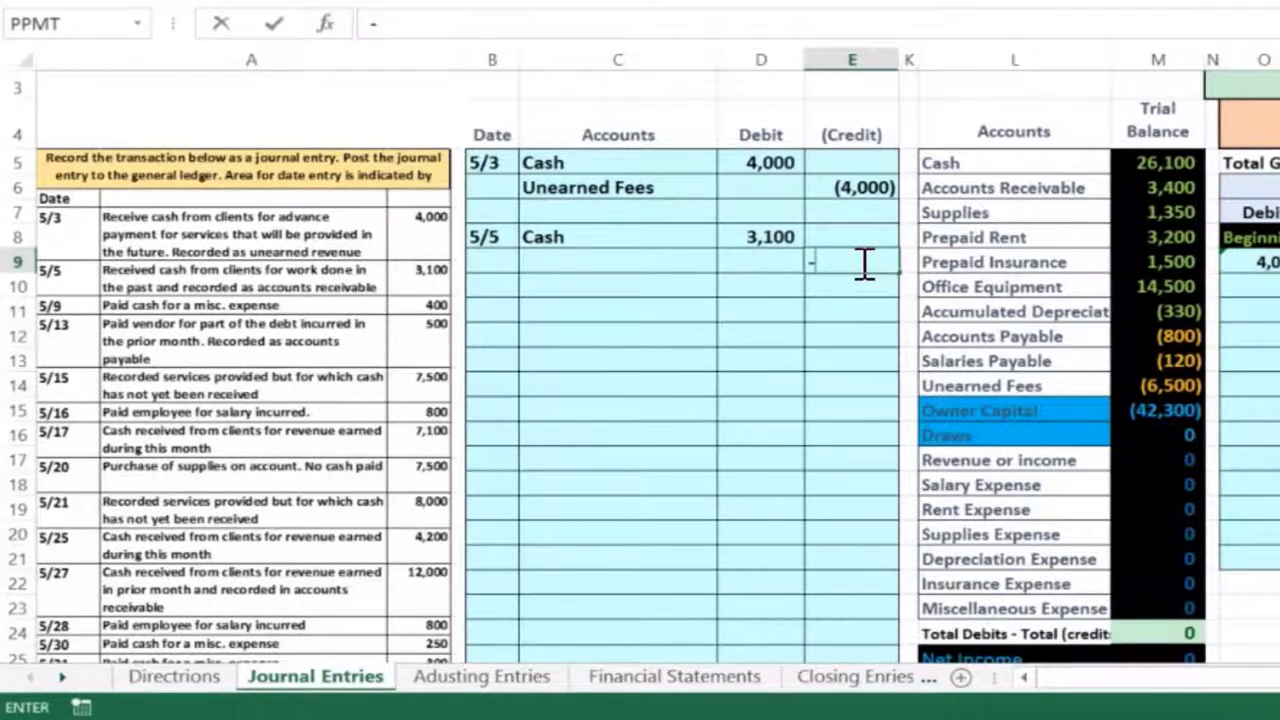
type("3100")
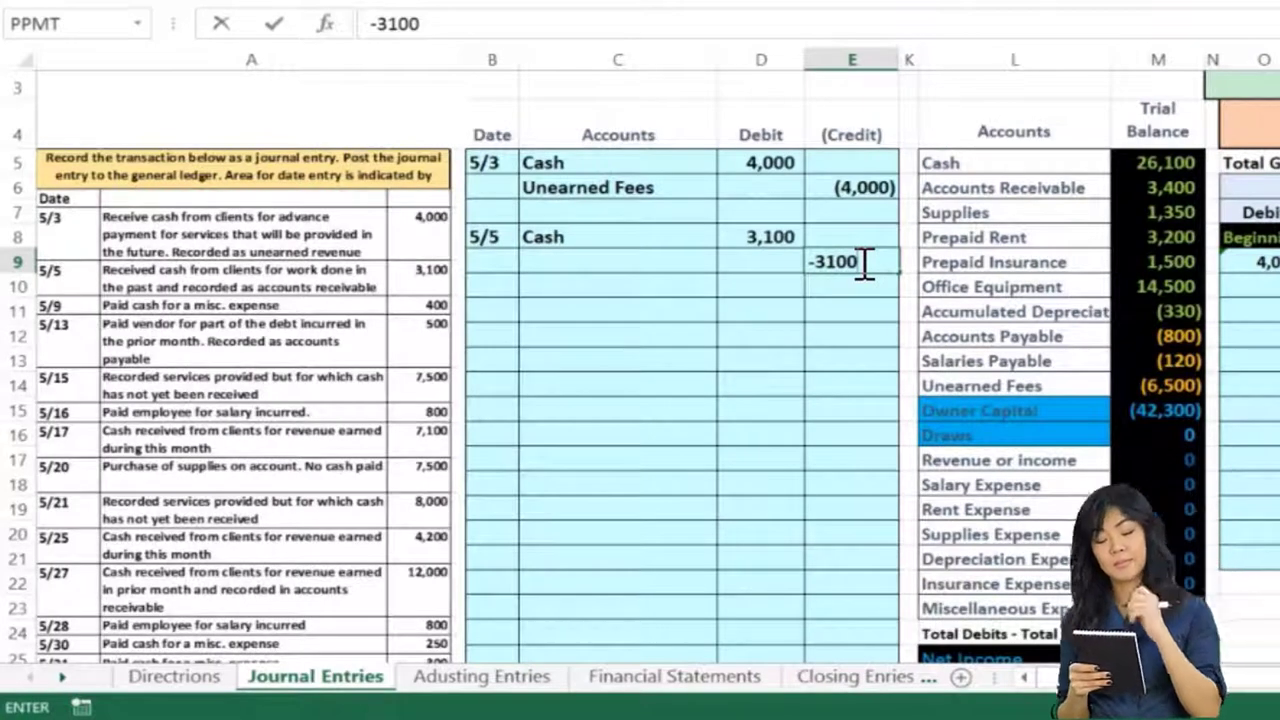
left_click(847, 300)
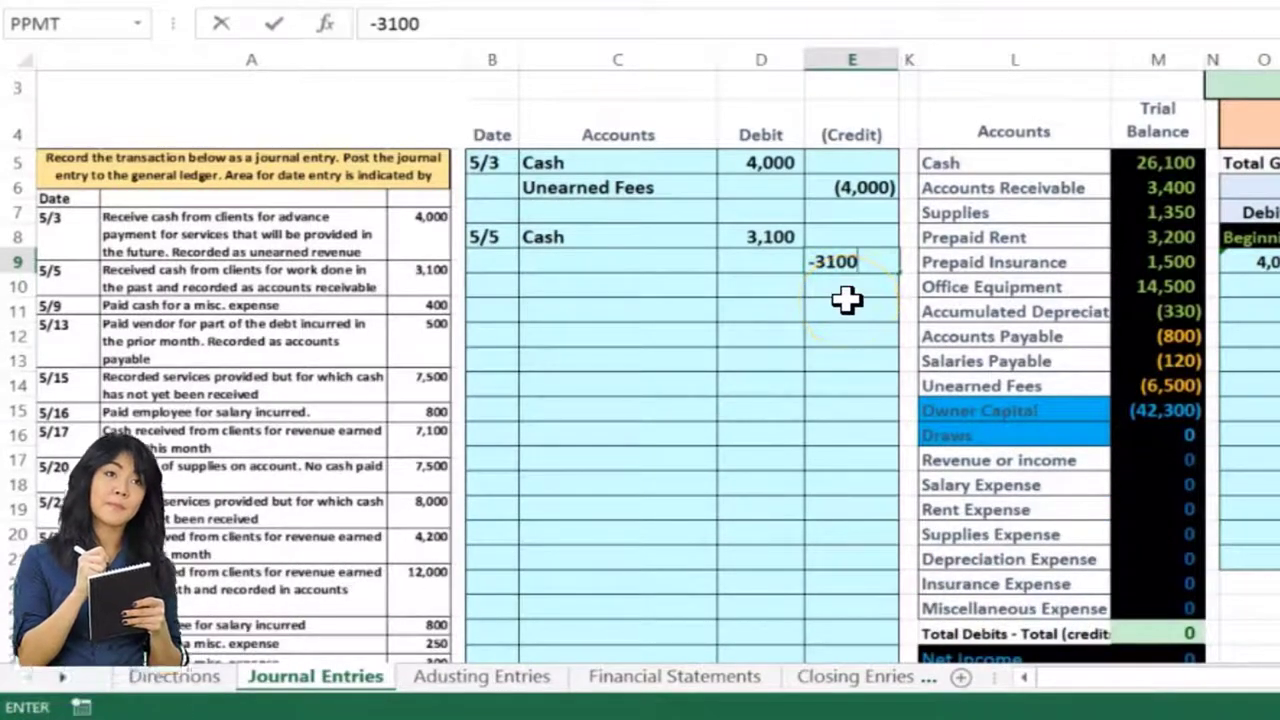
left_click(847, 300)
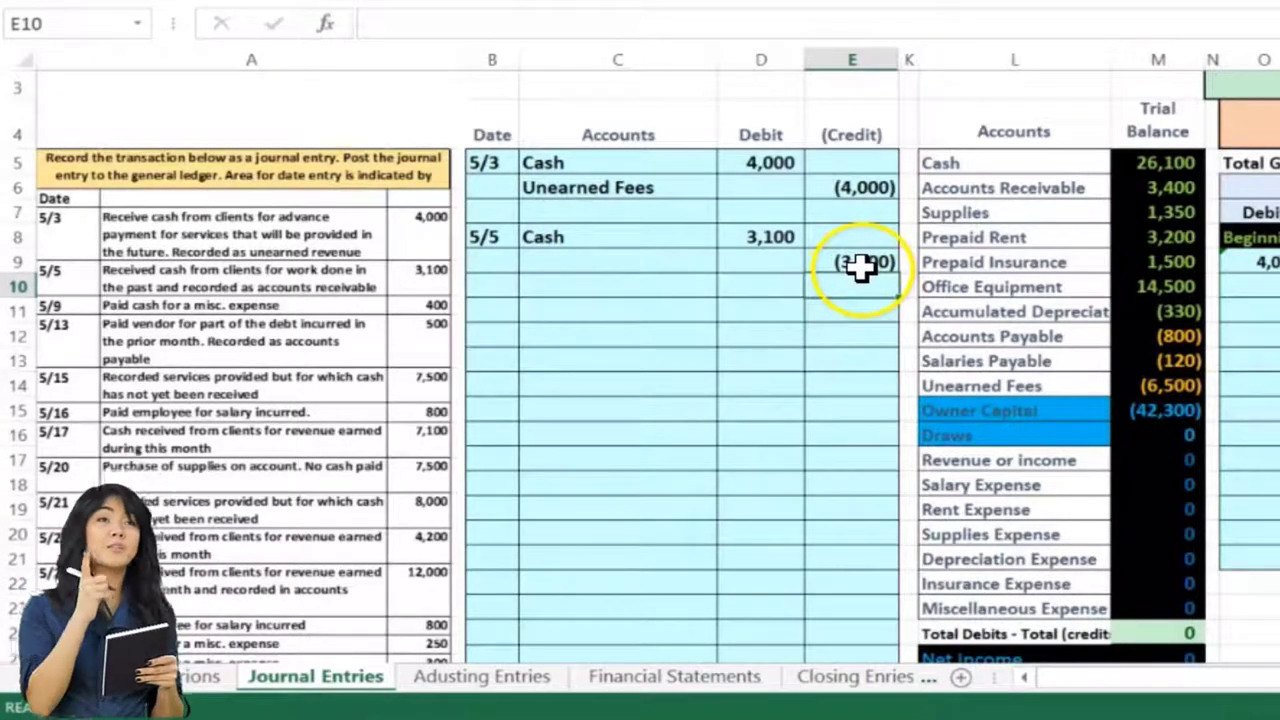
- Inspect the content of credit cell E9 to see how the credit is stored compared with its displayed format
left_click(860, 262)
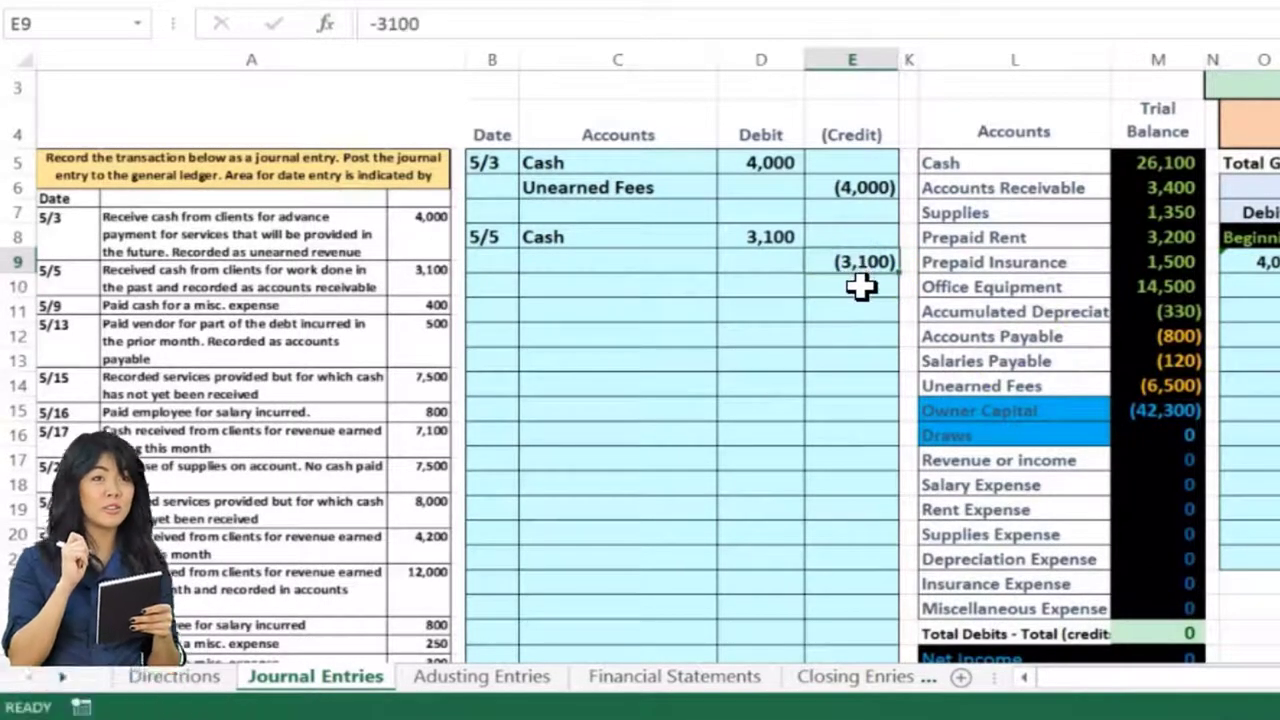
left_click(853, 261)
double_click(853, 261)
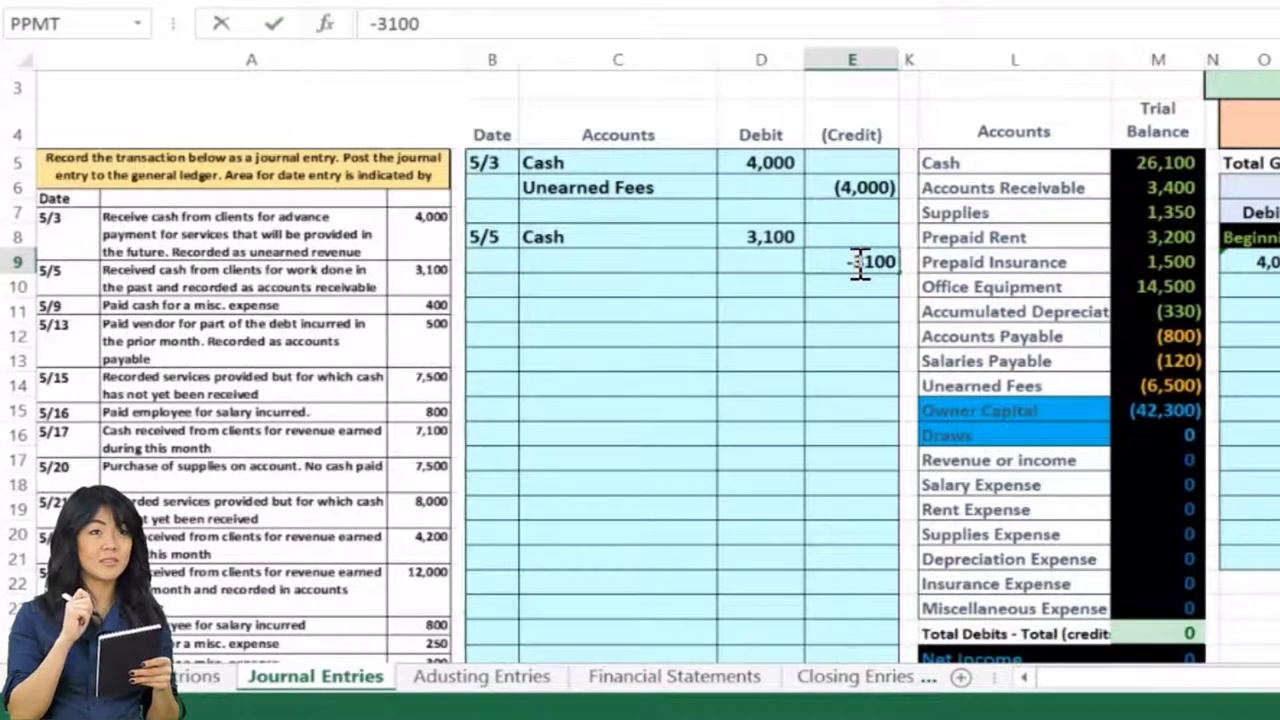
key("Return")
left_click(853, 261)
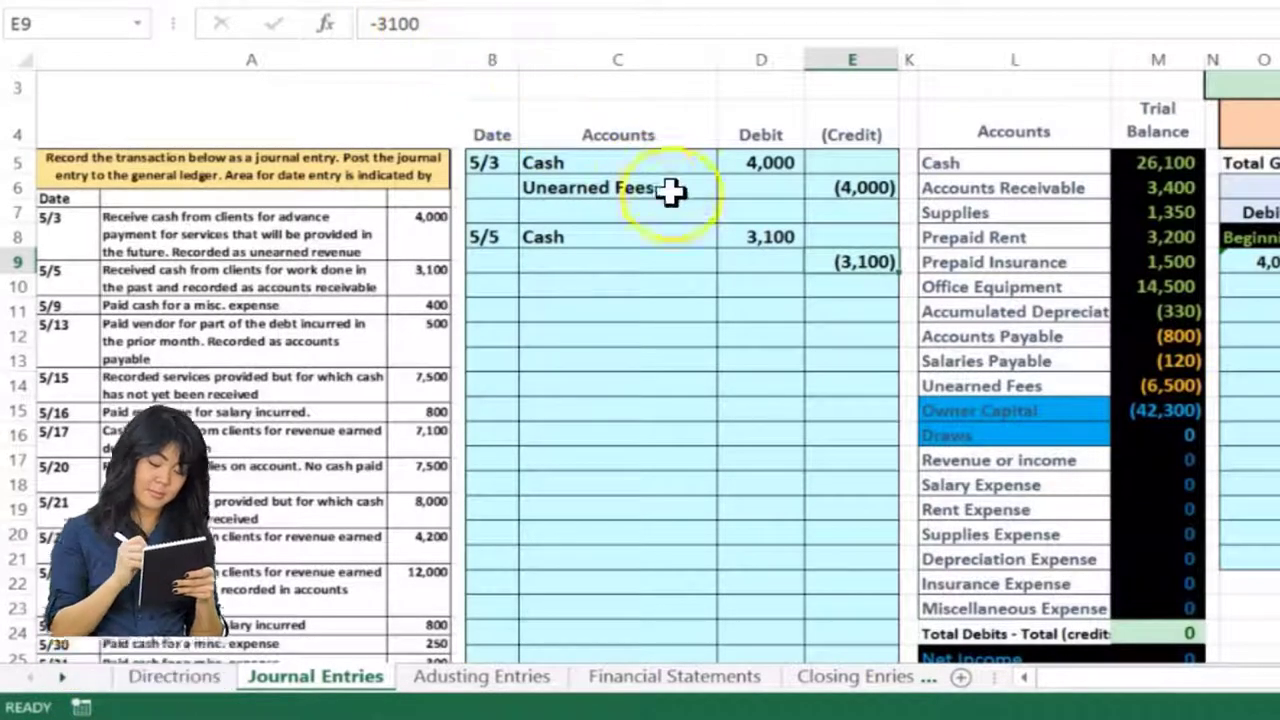
double_click(820, 256)
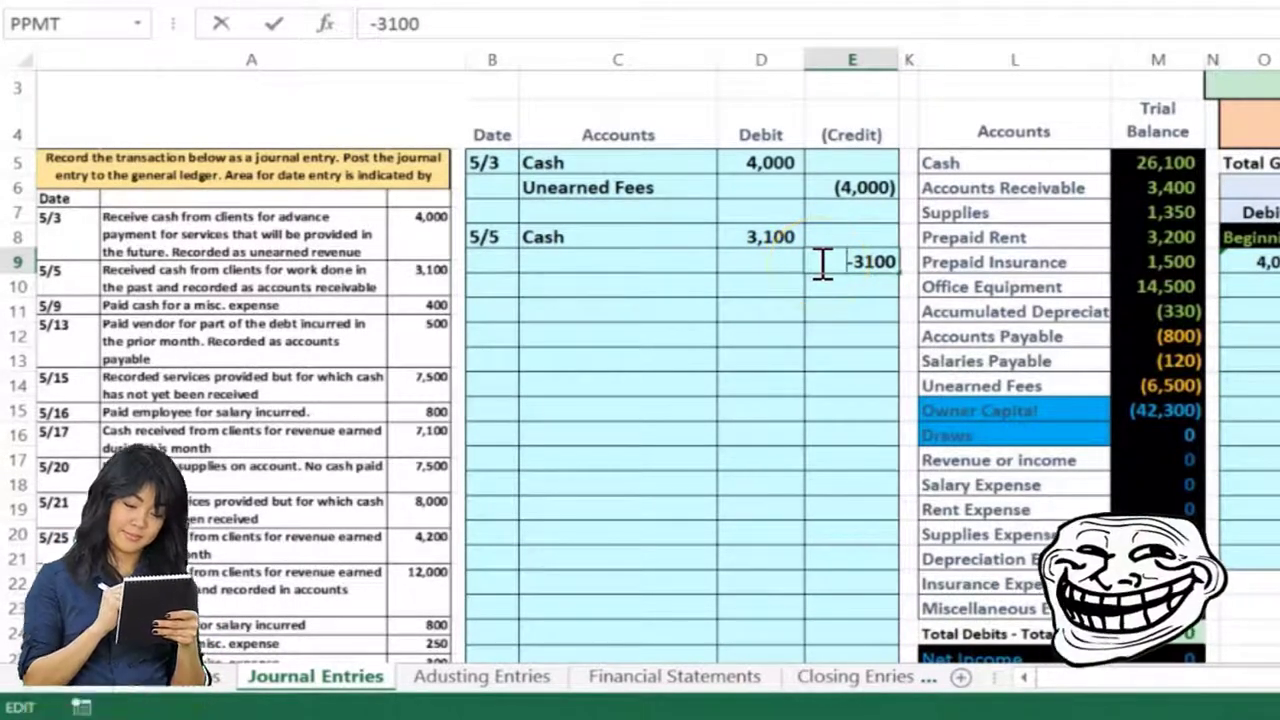
key("ctrl+Return")
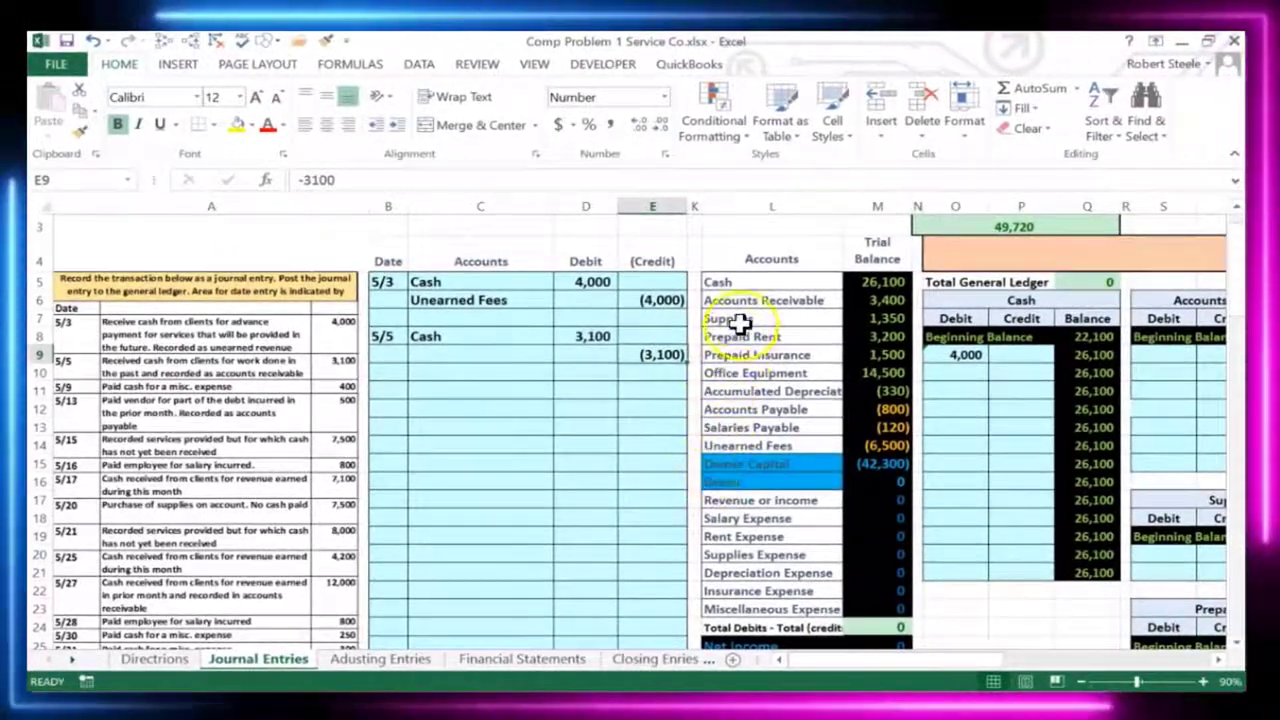
- Examine the Accounts Receivable line and its balance in the trial balance against the 5/5 credit amount
left_click(750, 300)
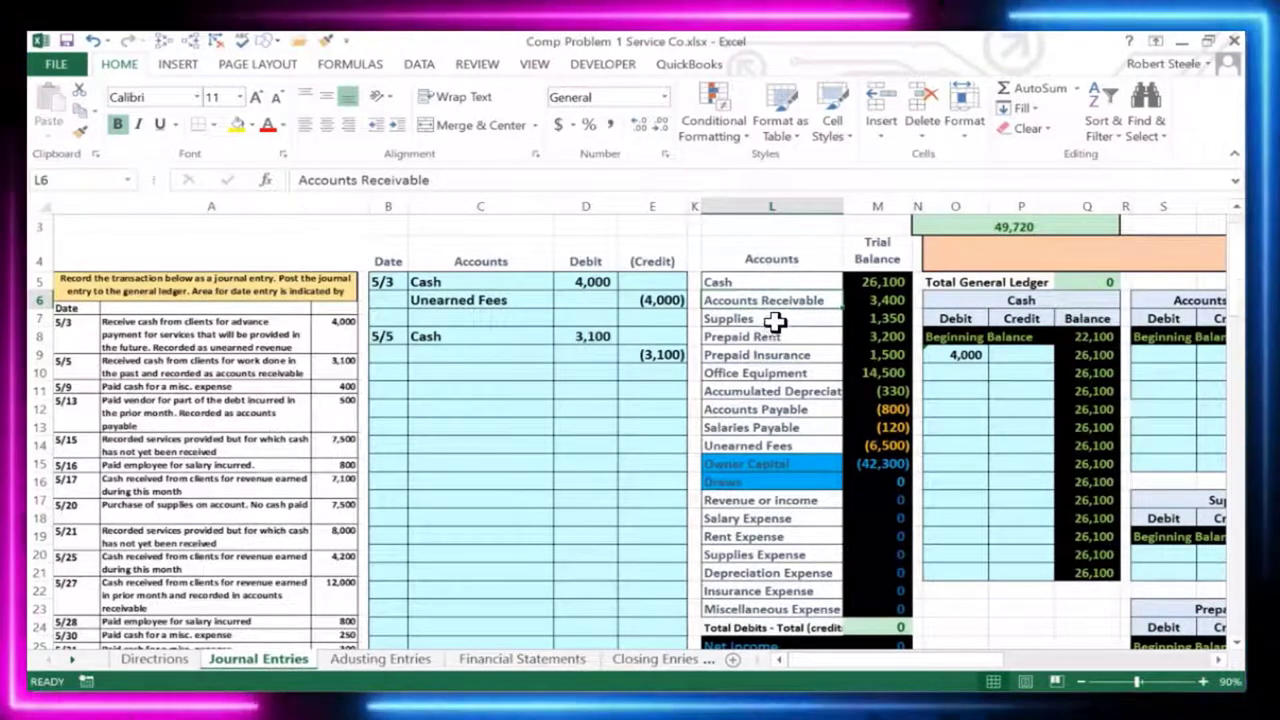
left_click_drag(766, 296, 872, 295)
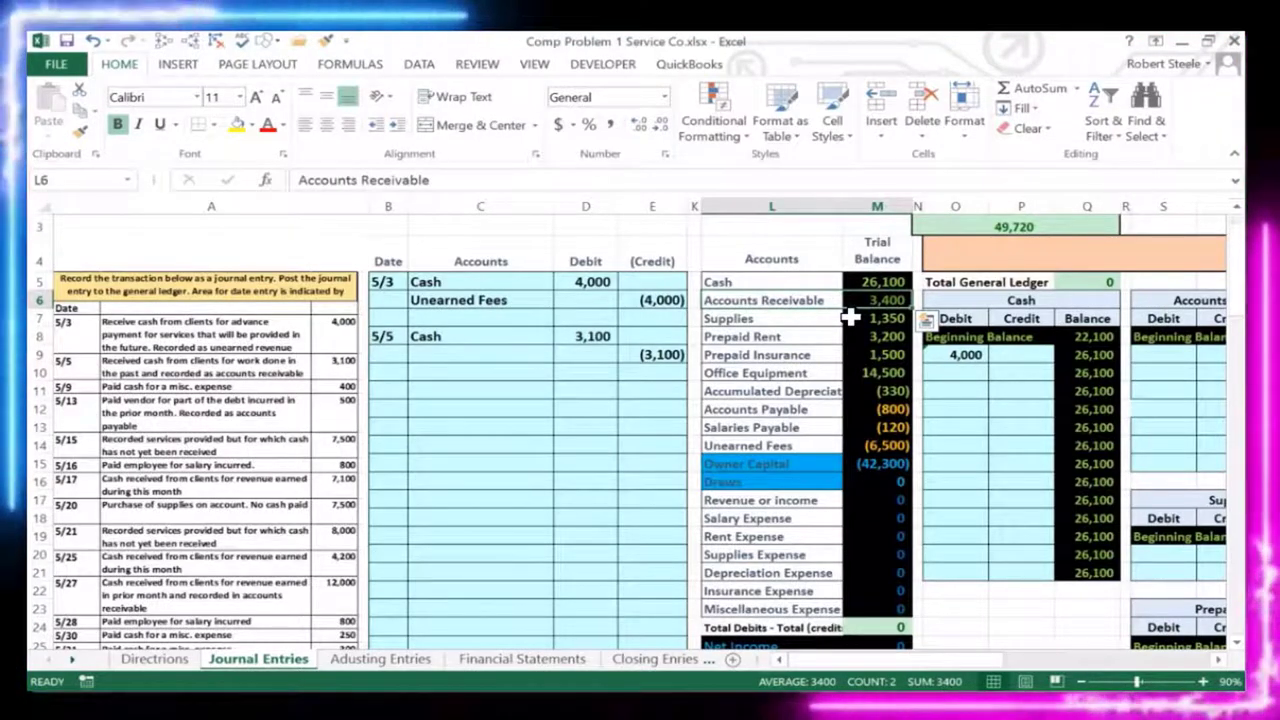
left_click(660, 354)
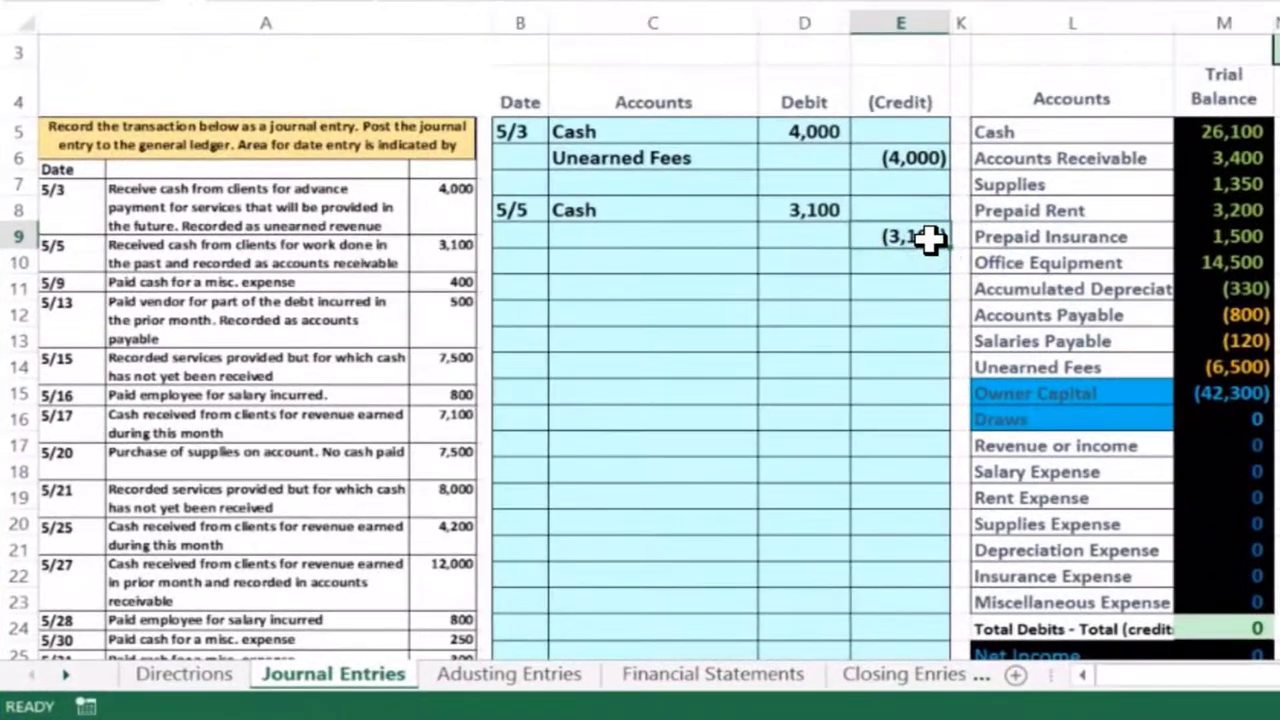
- Copy the Accounts Receivable name from the trial balance and paste it as values into C9 as the 5/5 credit account
left_click(1063, 155)
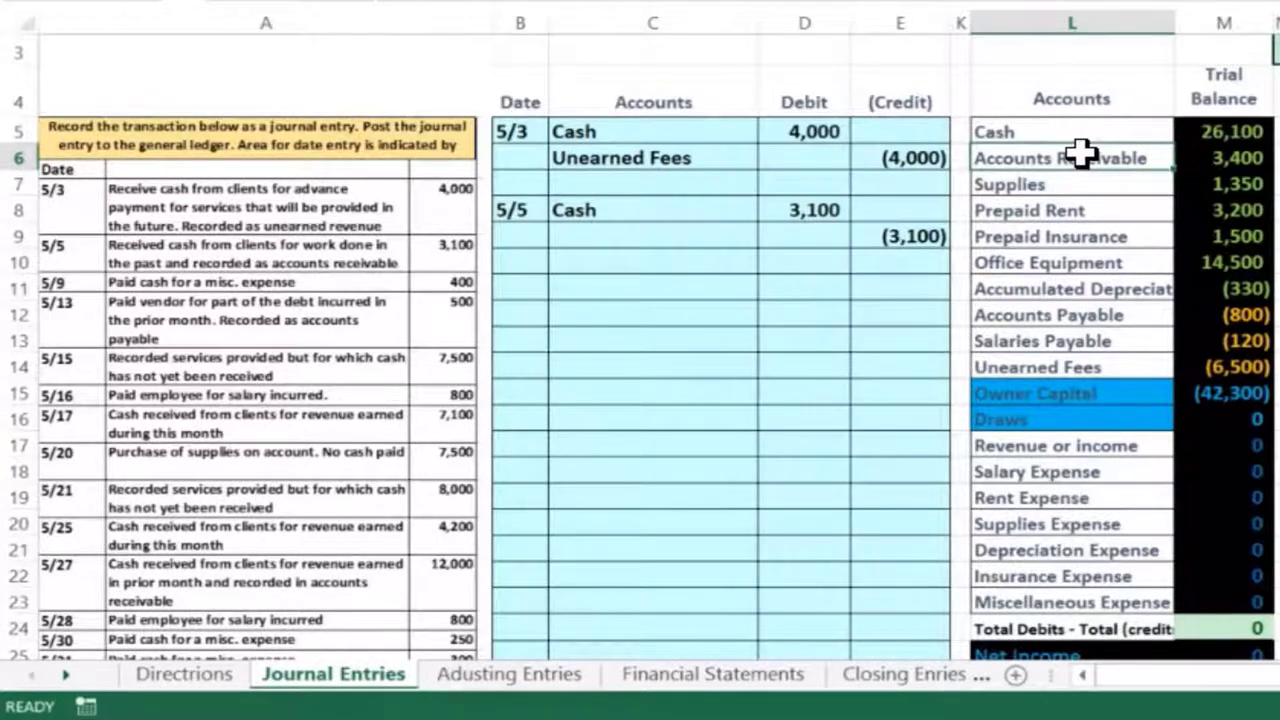
right_click(1075, 156)
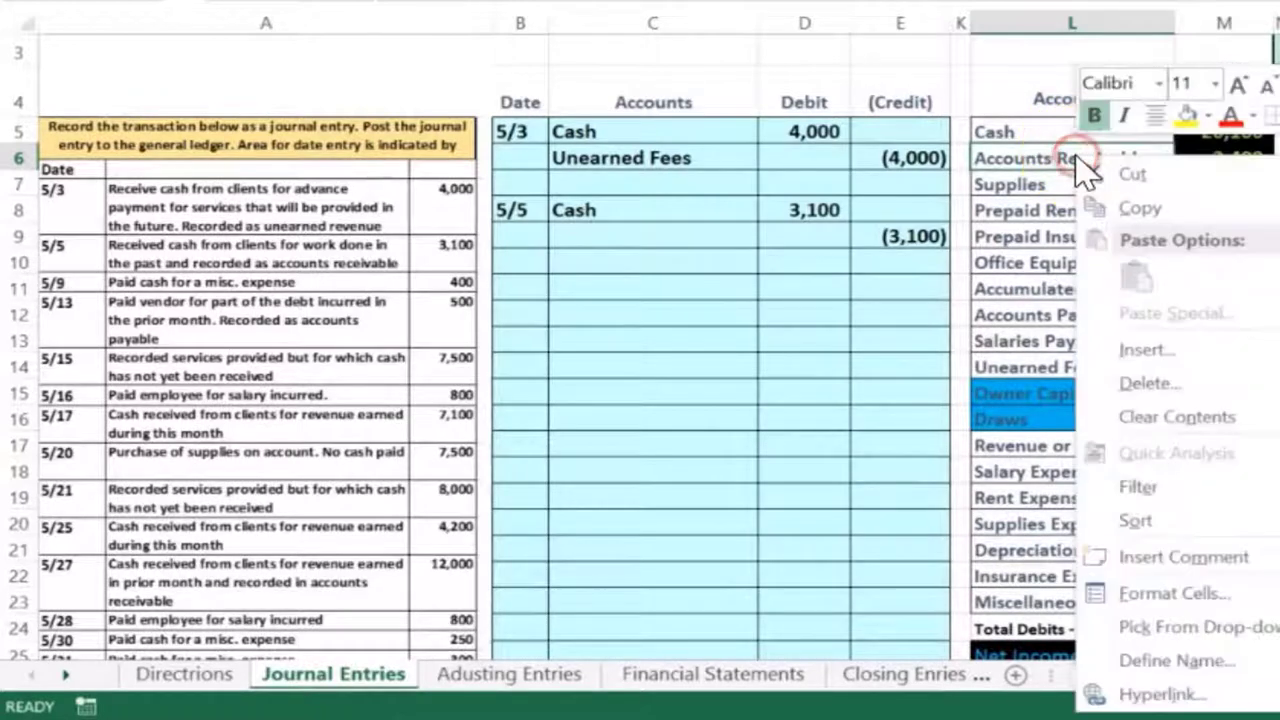
left_click(1110, 178)
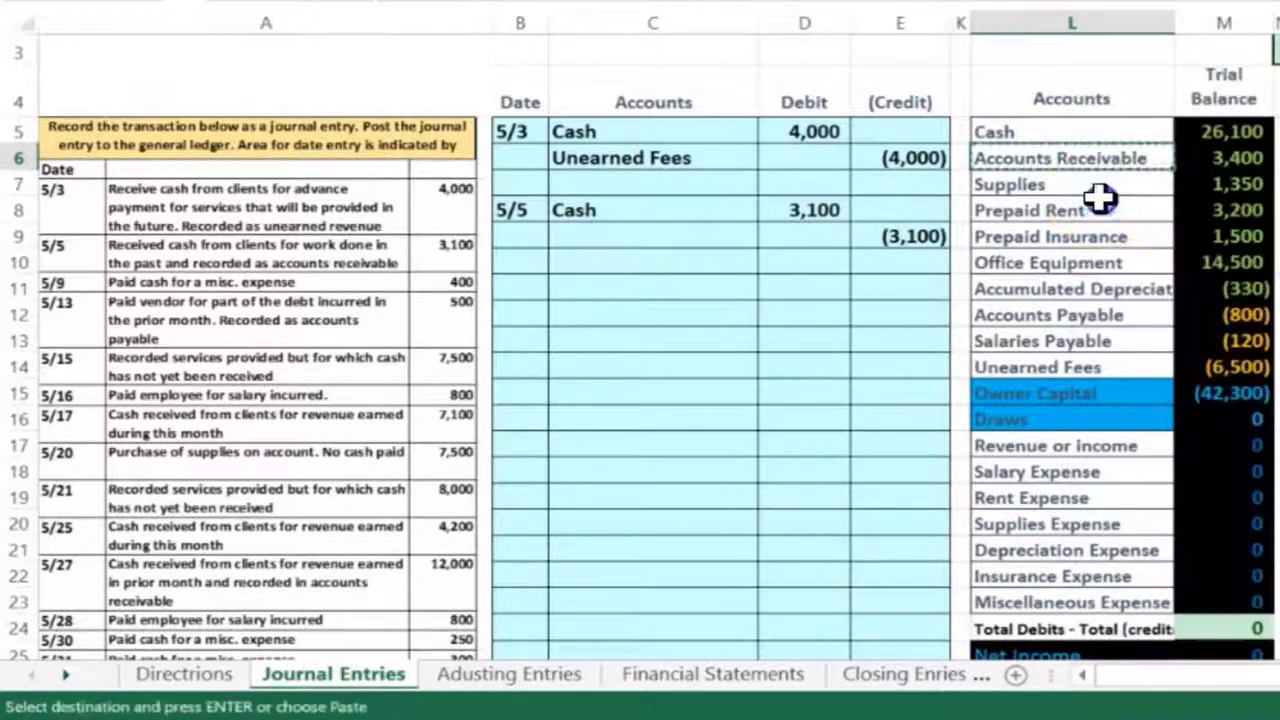
left_click(595, 232)
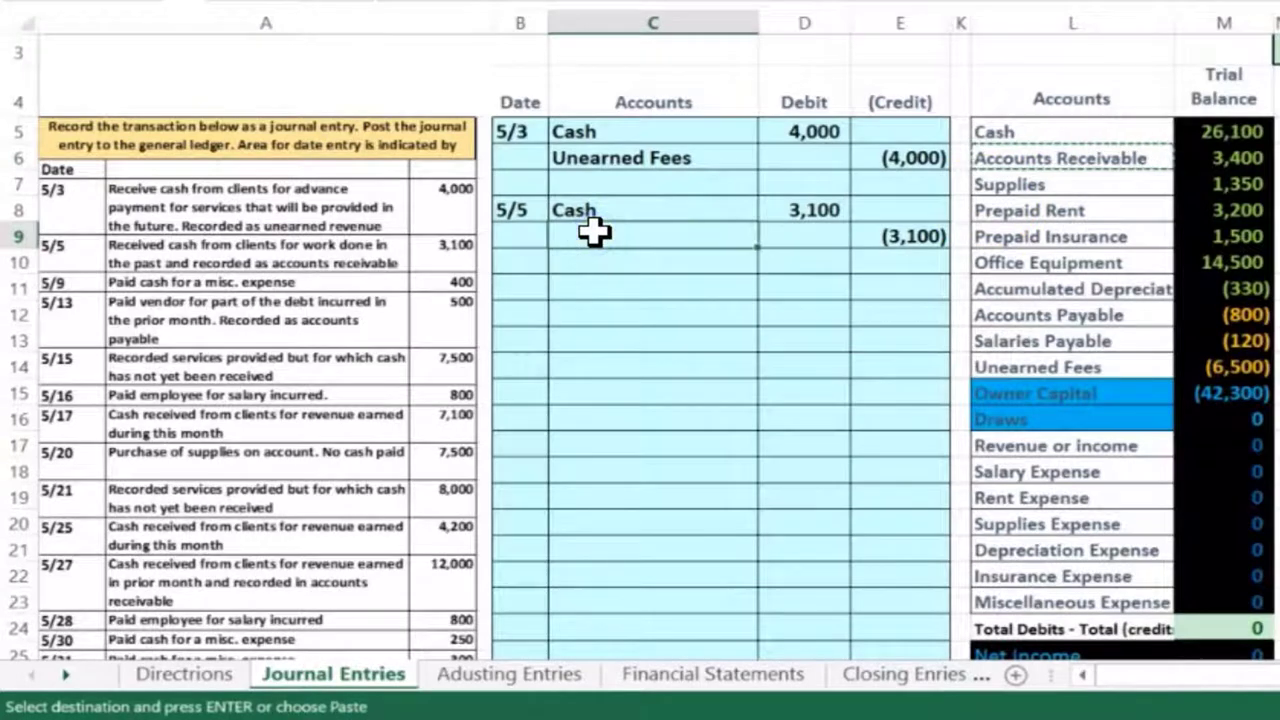
right_click(595, 232)
left_click(702, 290)
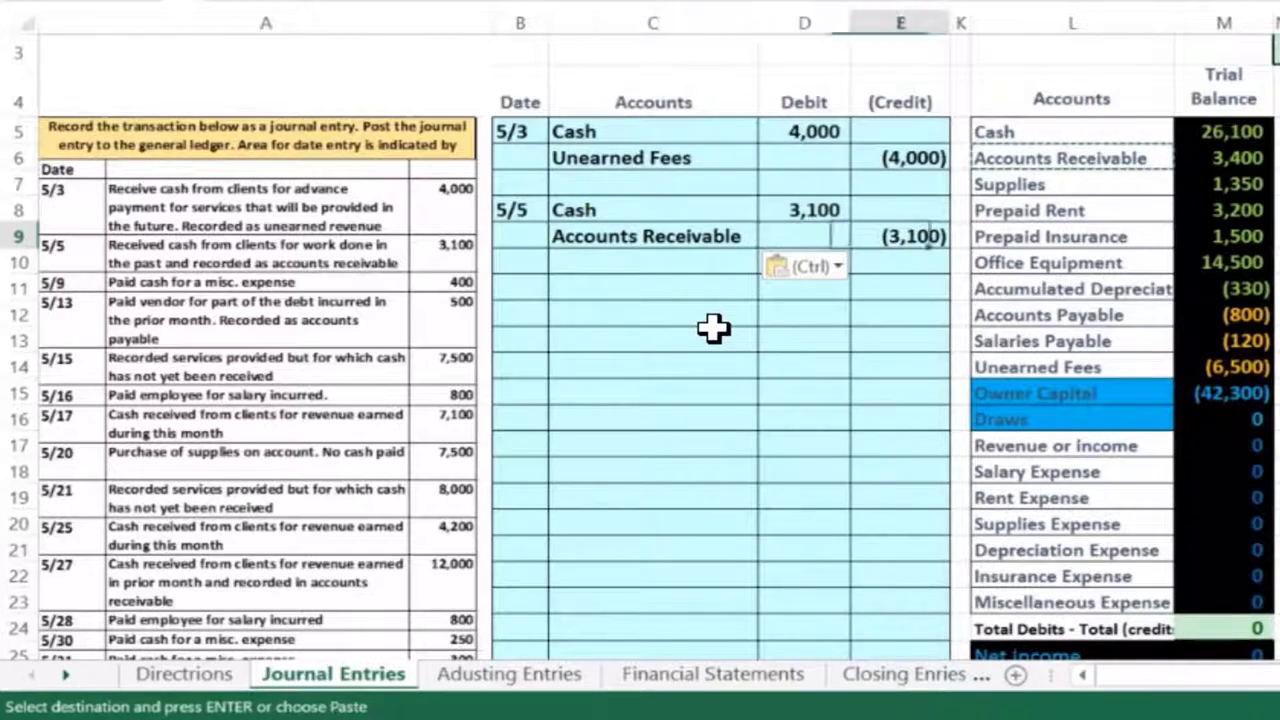
- Post the 5/5 Cash debit to the Cash ledger by entering =D8 in debit cell O10, below the 5/3 posting
key("Right")
key("Right")
key("Right")
key("Right")
key("Right")
key("Right")
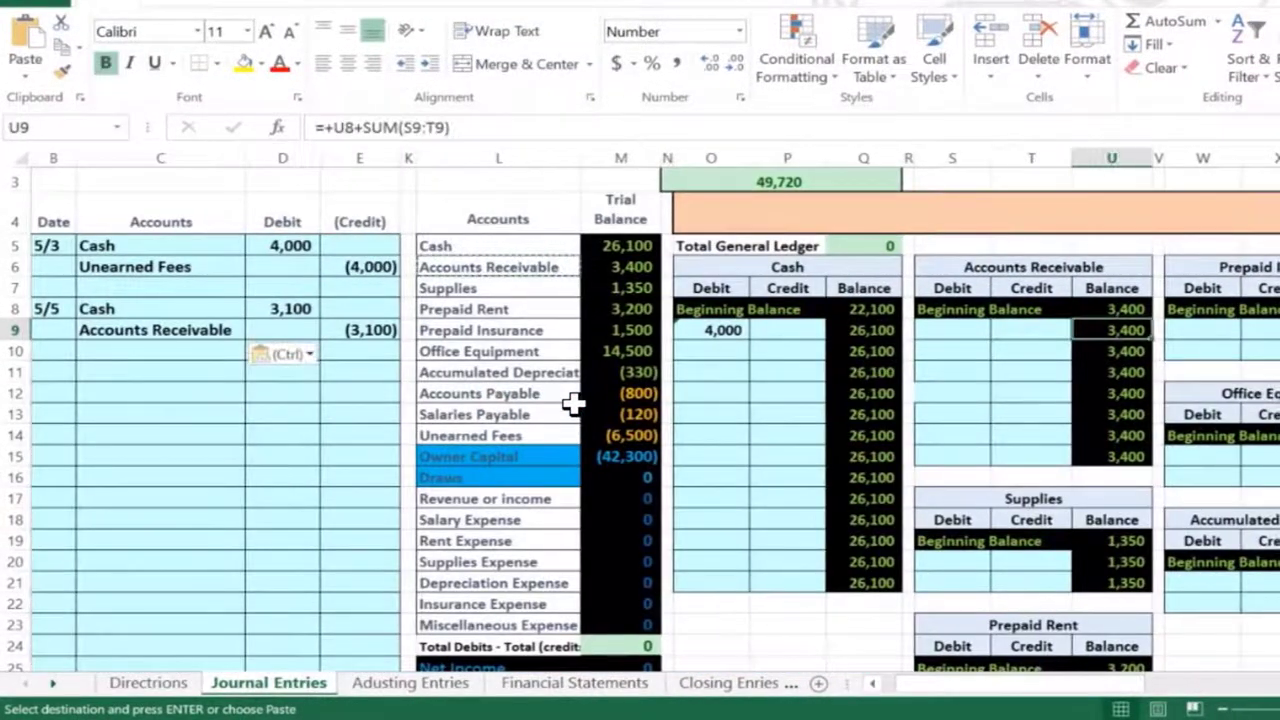
left_click(1222, 710)
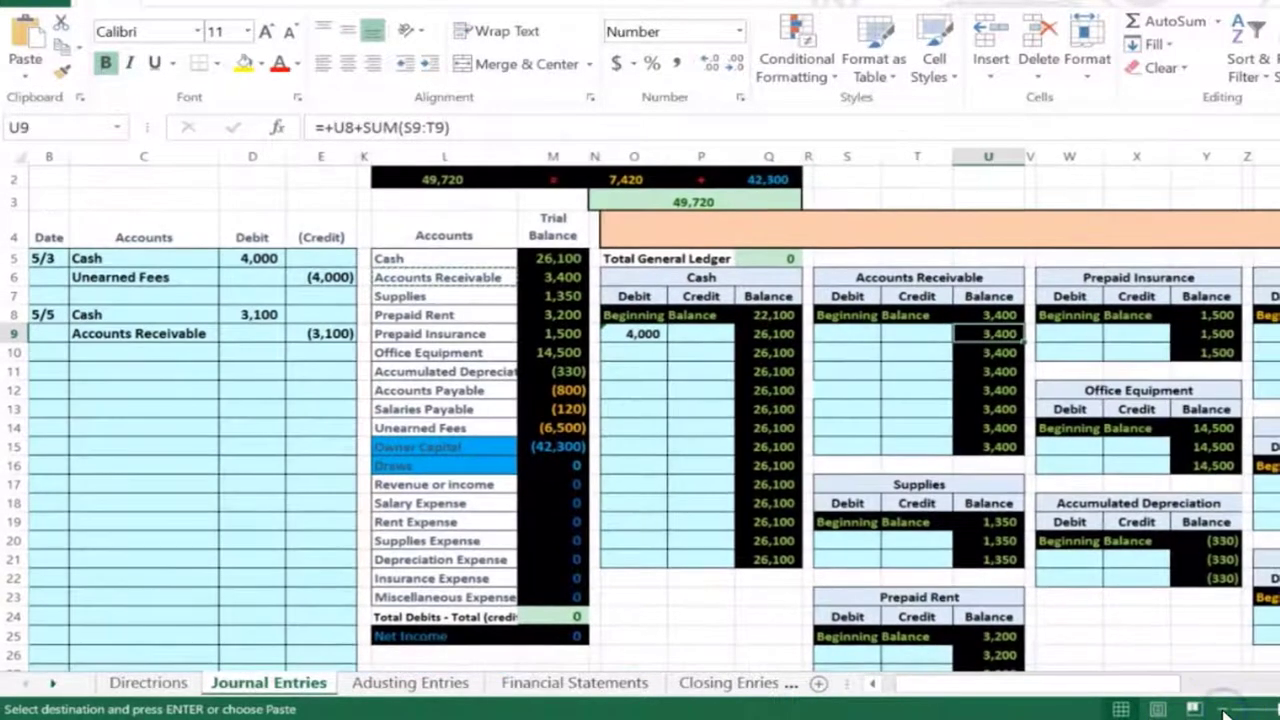
left_click(633, 352)
left_click(198, 313)
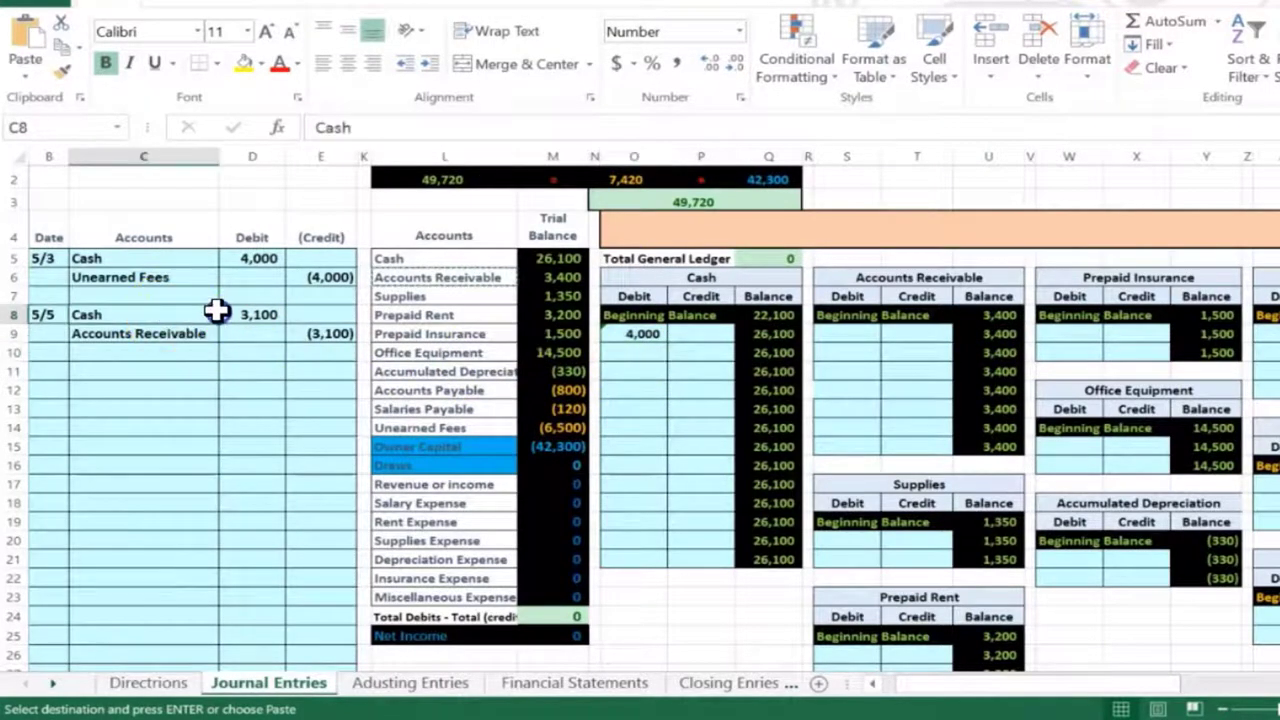
left_click_drag(217, 312, 223, 309)
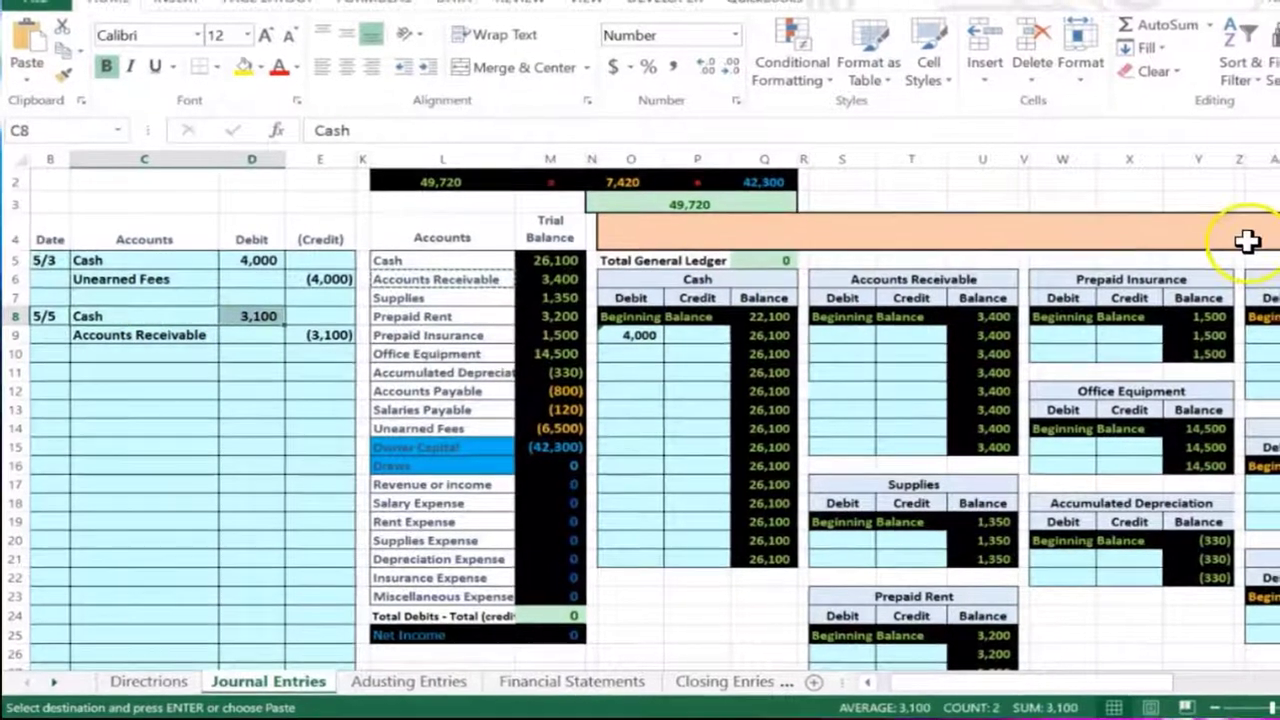
left_click(1278, 238)
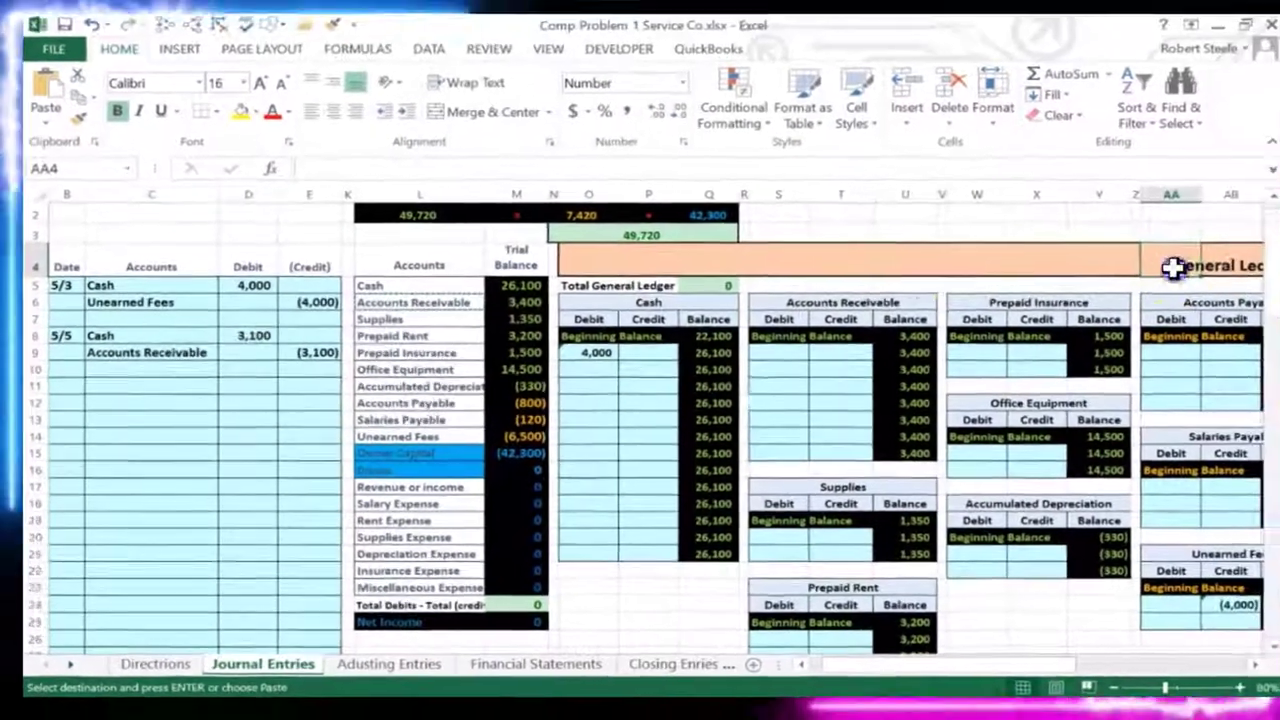
left_click(640, 302)
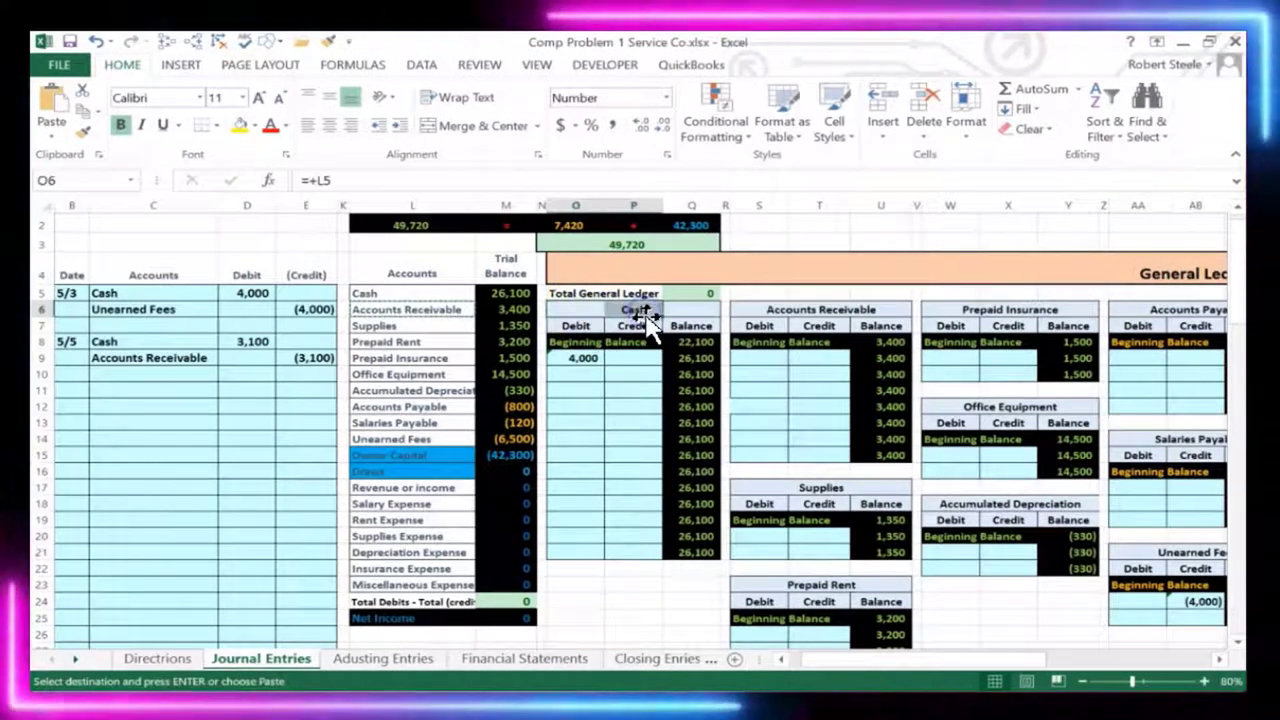
left_click(596, 371)
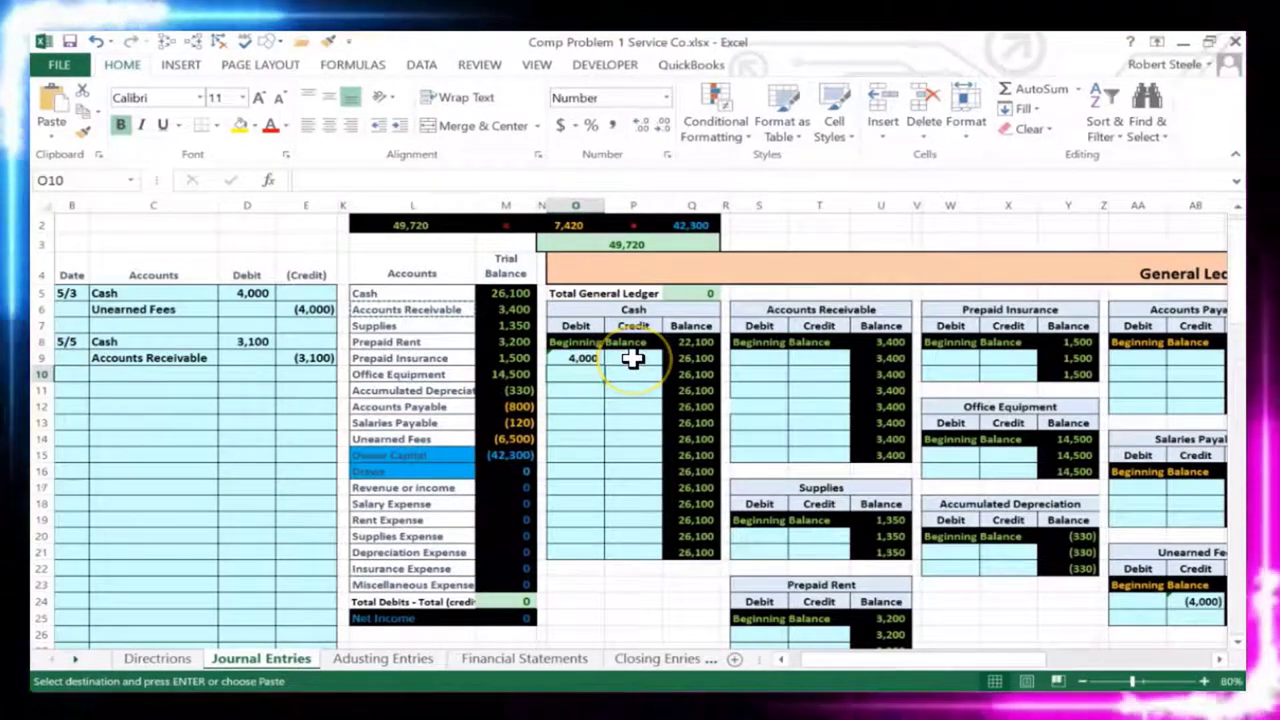
type("=")
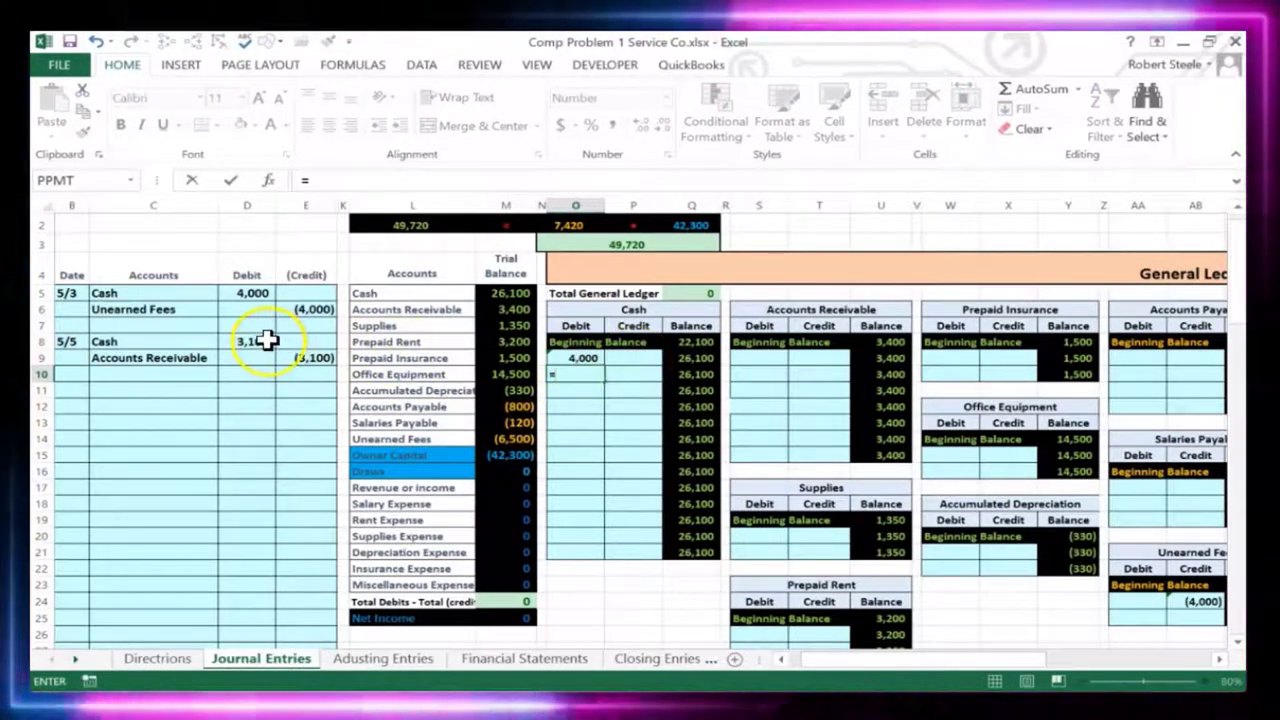
left_click(265, 340)
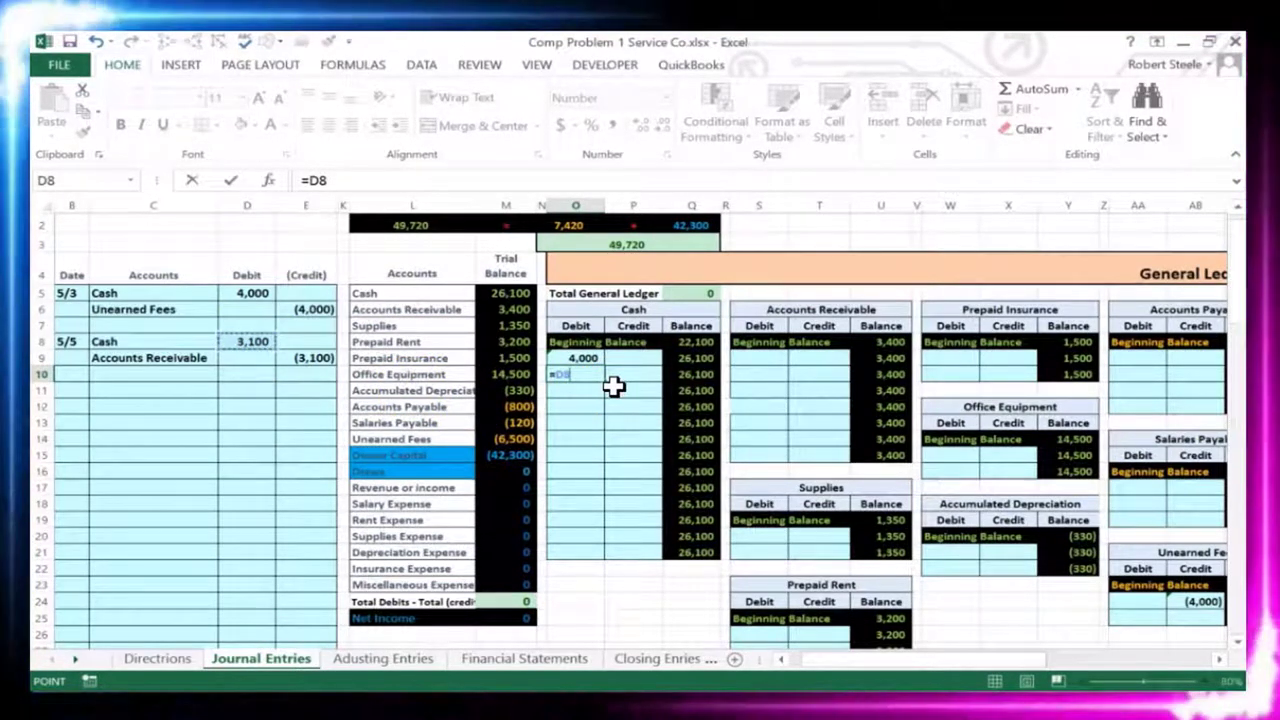
key("Return")
- Check the running balances in the Cash ledger account and the debit-minus-credit total of the trial balance
left_click(686, 357)
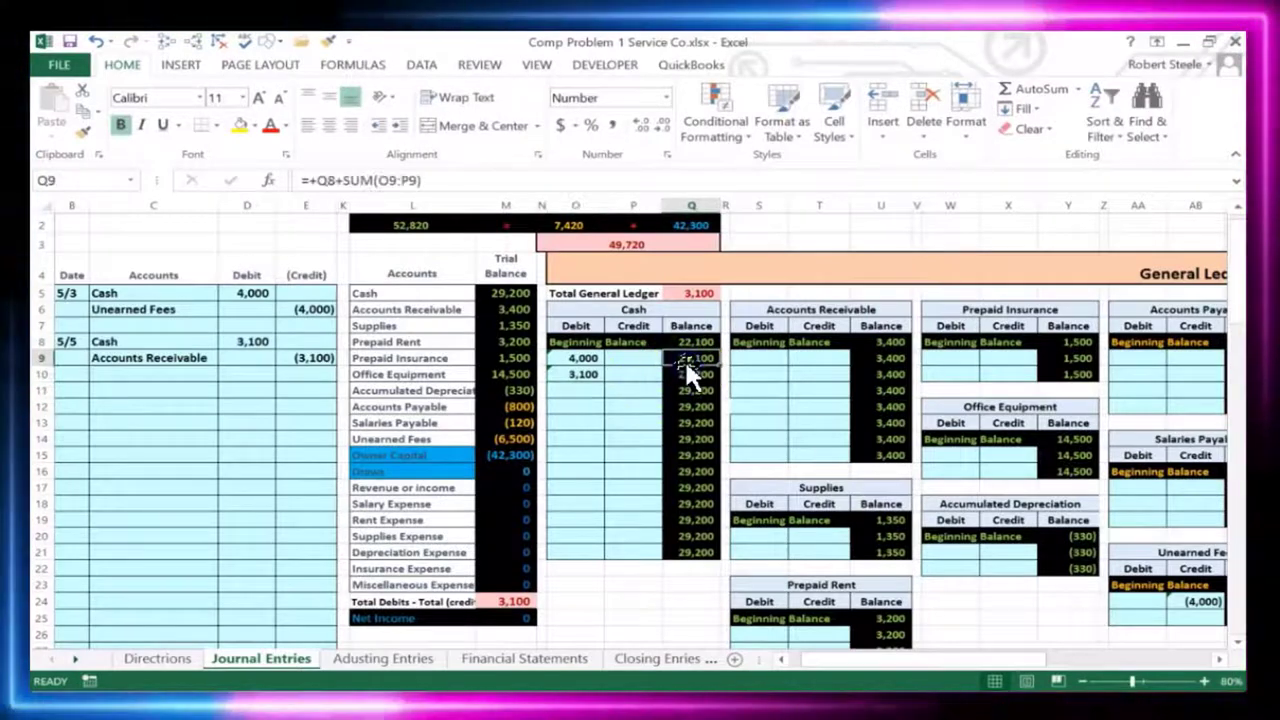
left_click(695, 375)
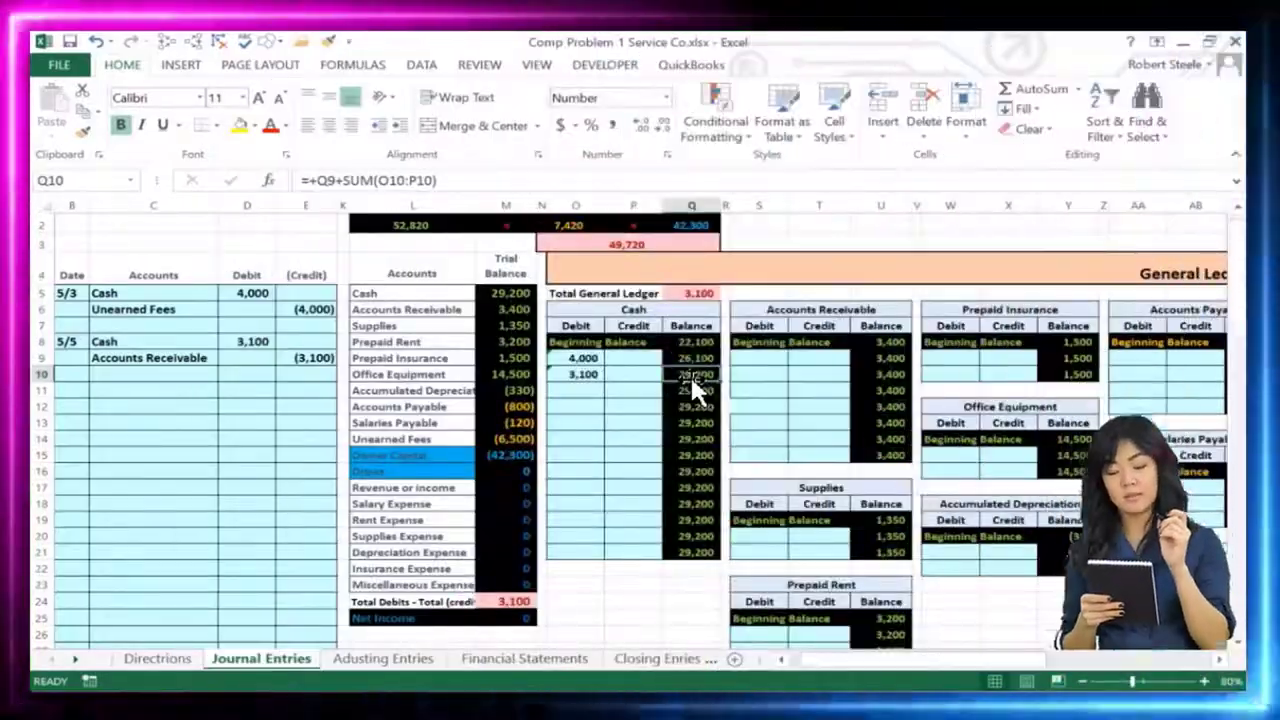
left_click(522, 601)
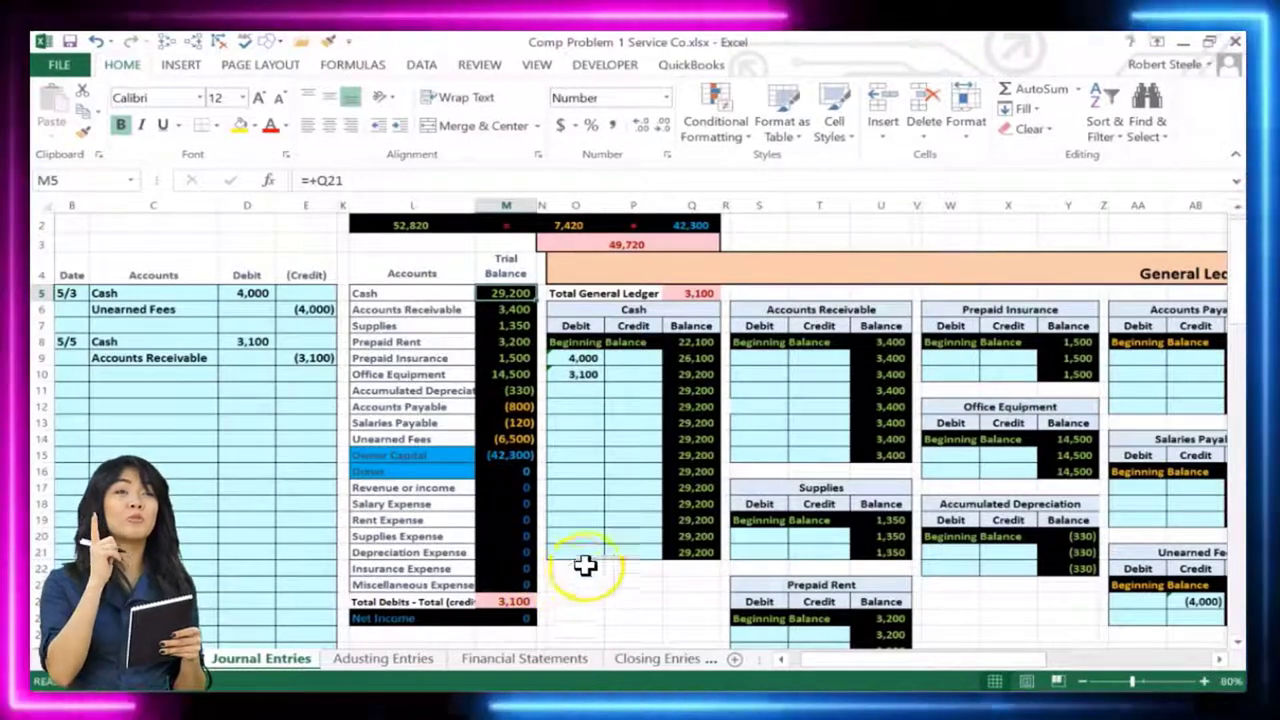
- Post the 5/5 credit to the Accounts Receivable ledger by entering =E9 in credit cell T9
left_click_drag(754, 305, 868, 310)
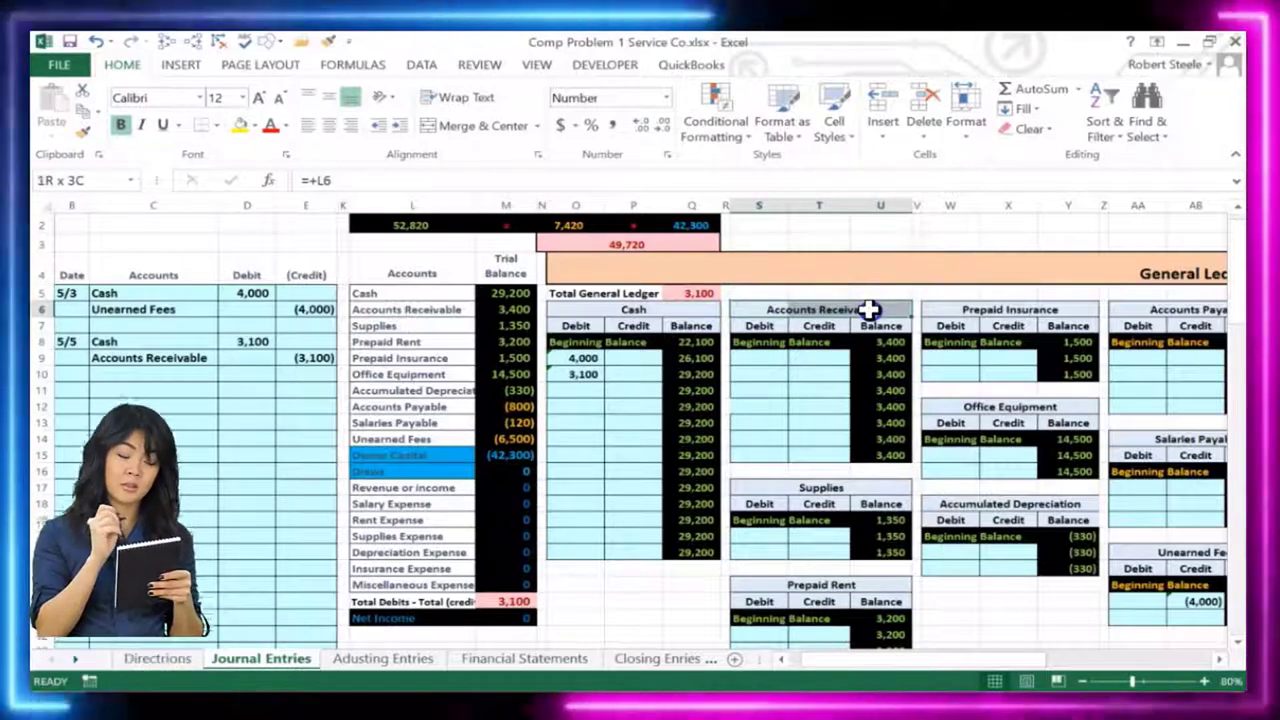
left_click(830, 357)
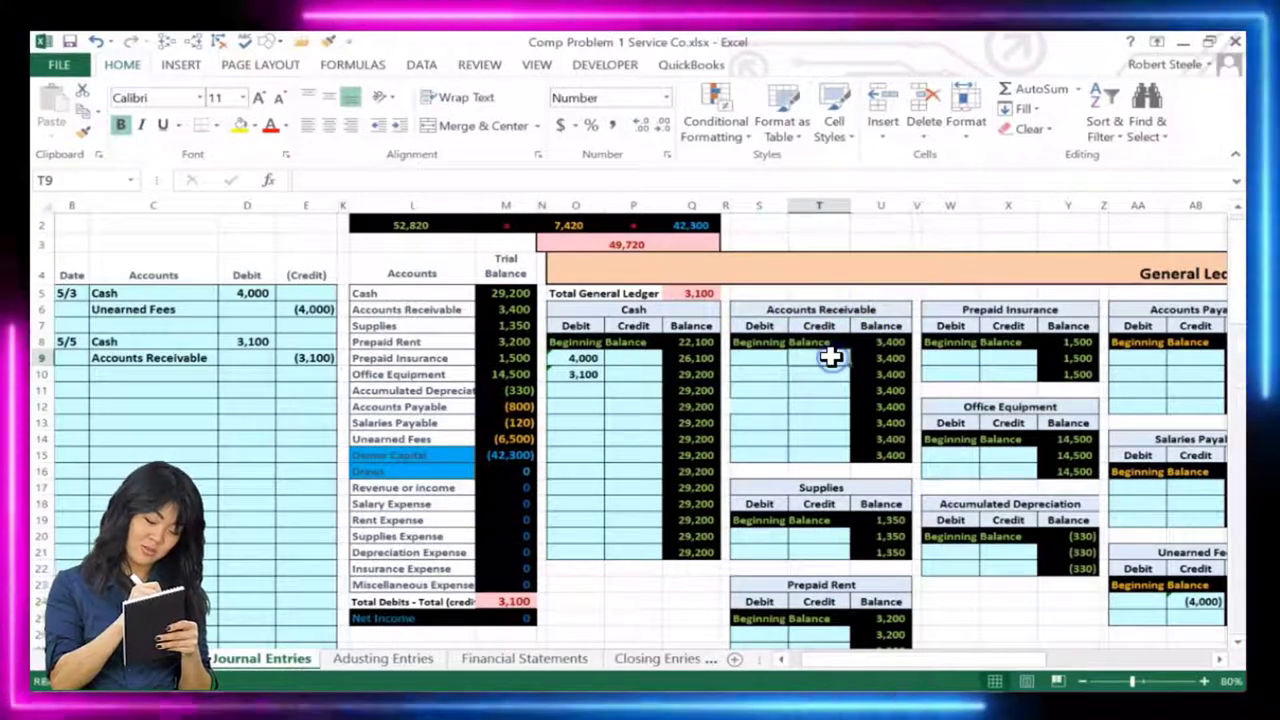
type("=")
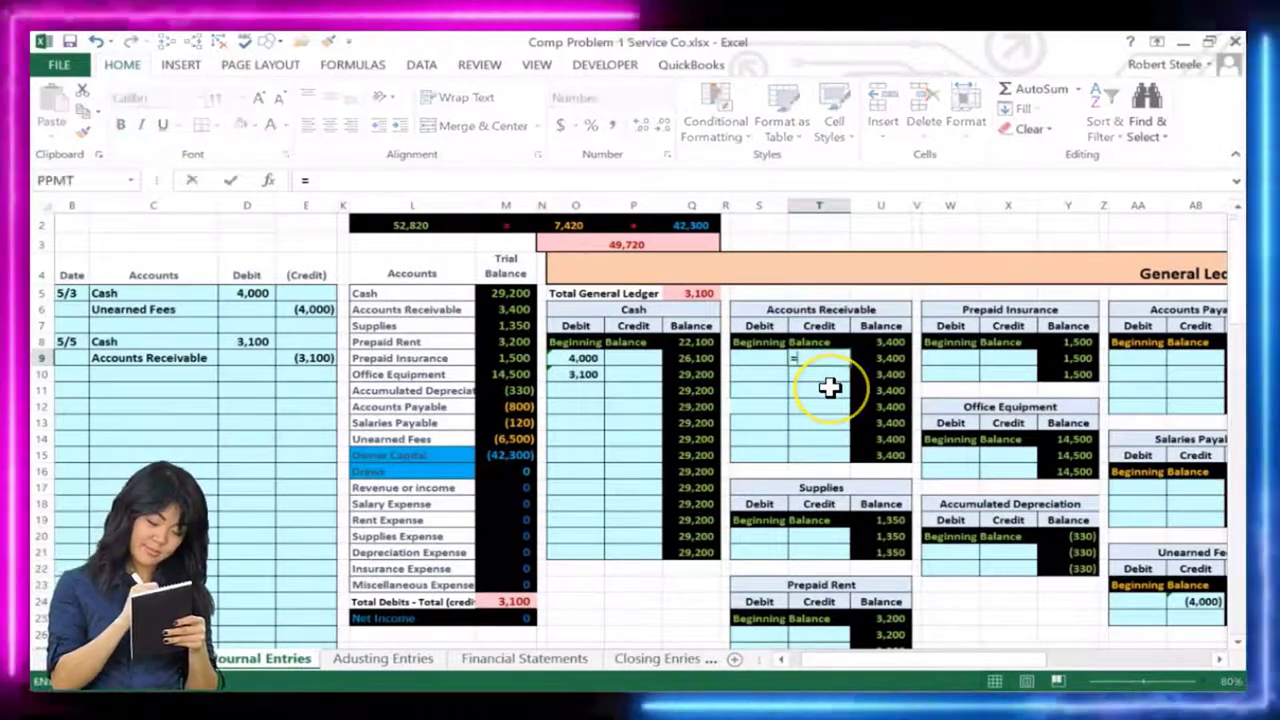
left_click(318, 358)
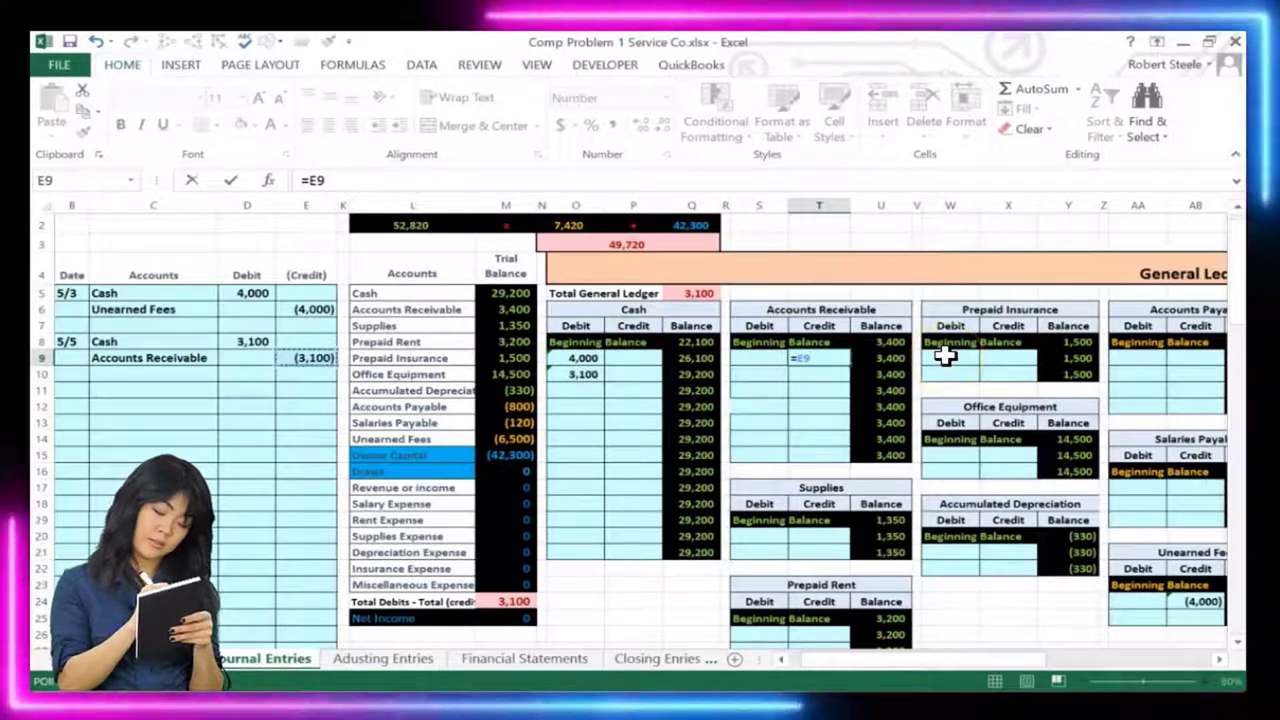
key("Return")
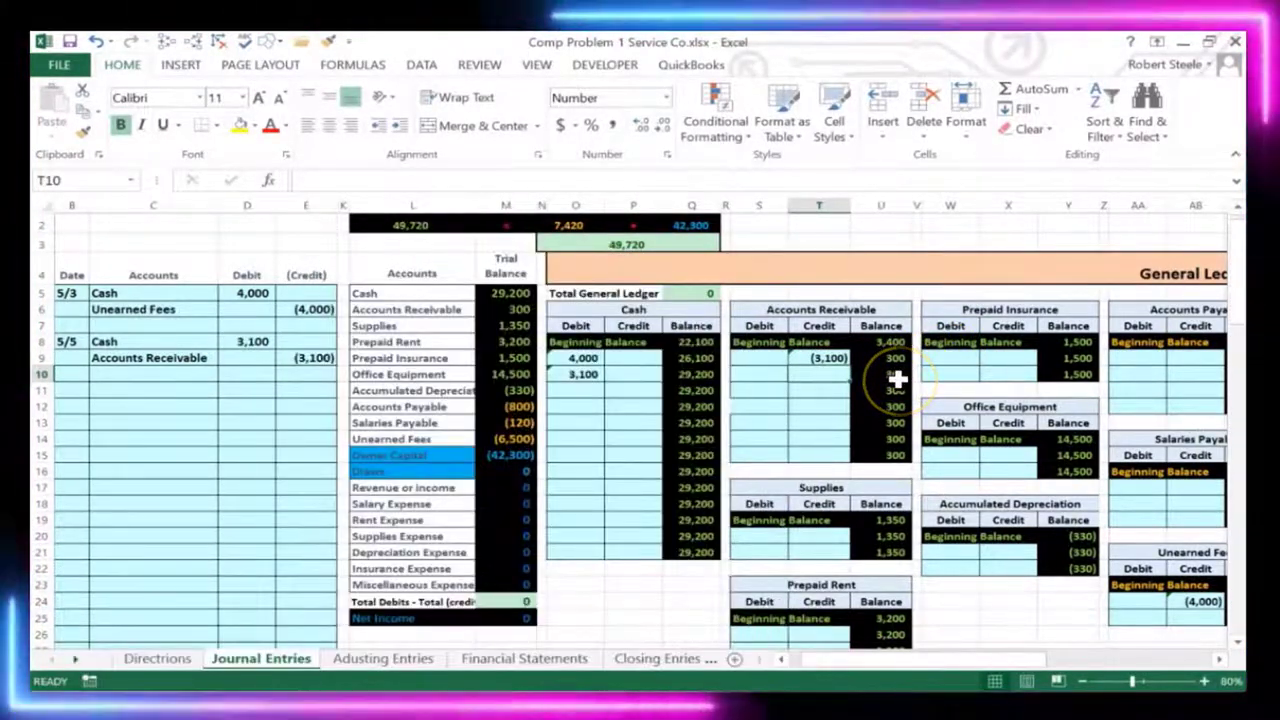
- Trace the precedents of the Accounts Receivable trial balance cell M6 and look up the Trace Precedents command's quick-access option
left_click(510, 309)
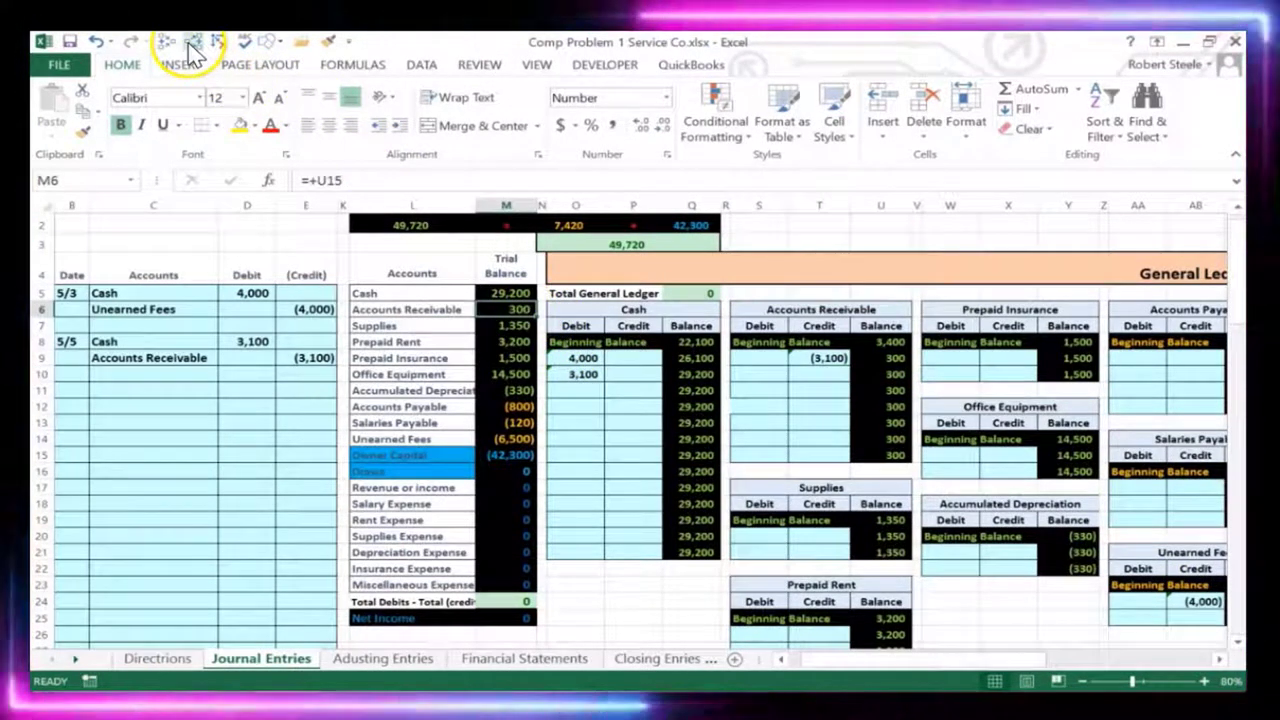
left_click(170, 42)
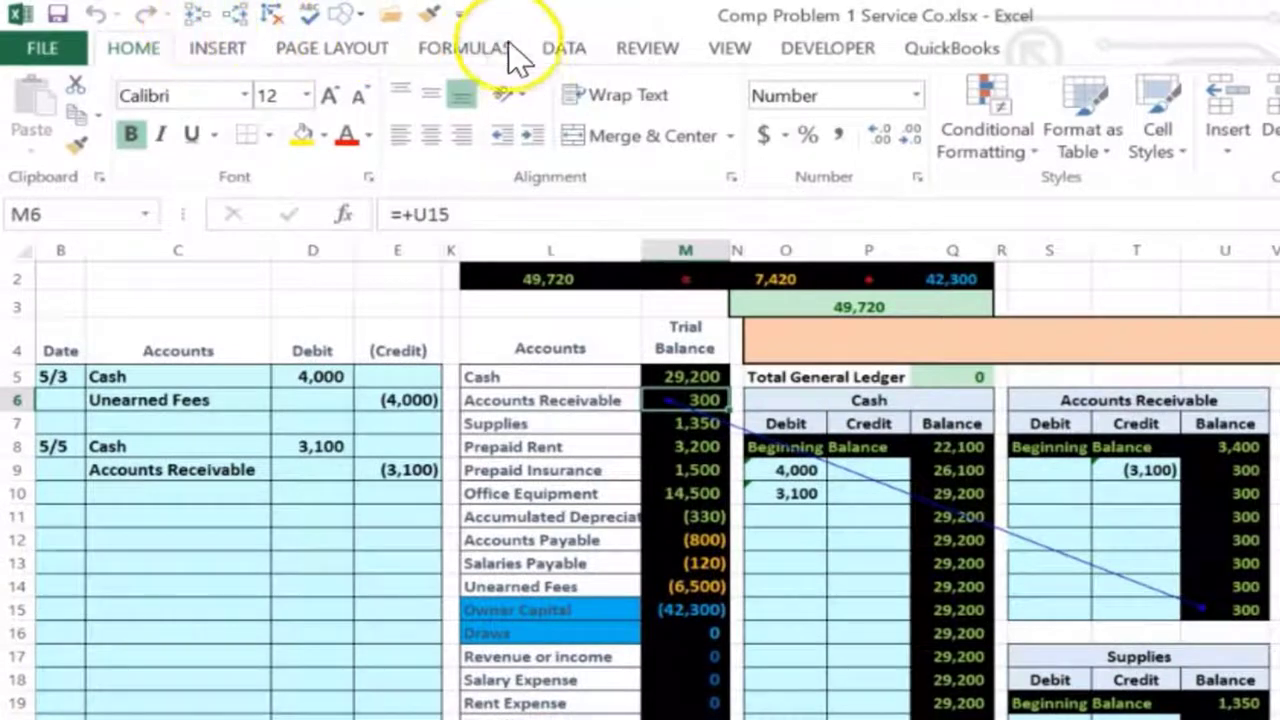
left_click(562, 52)
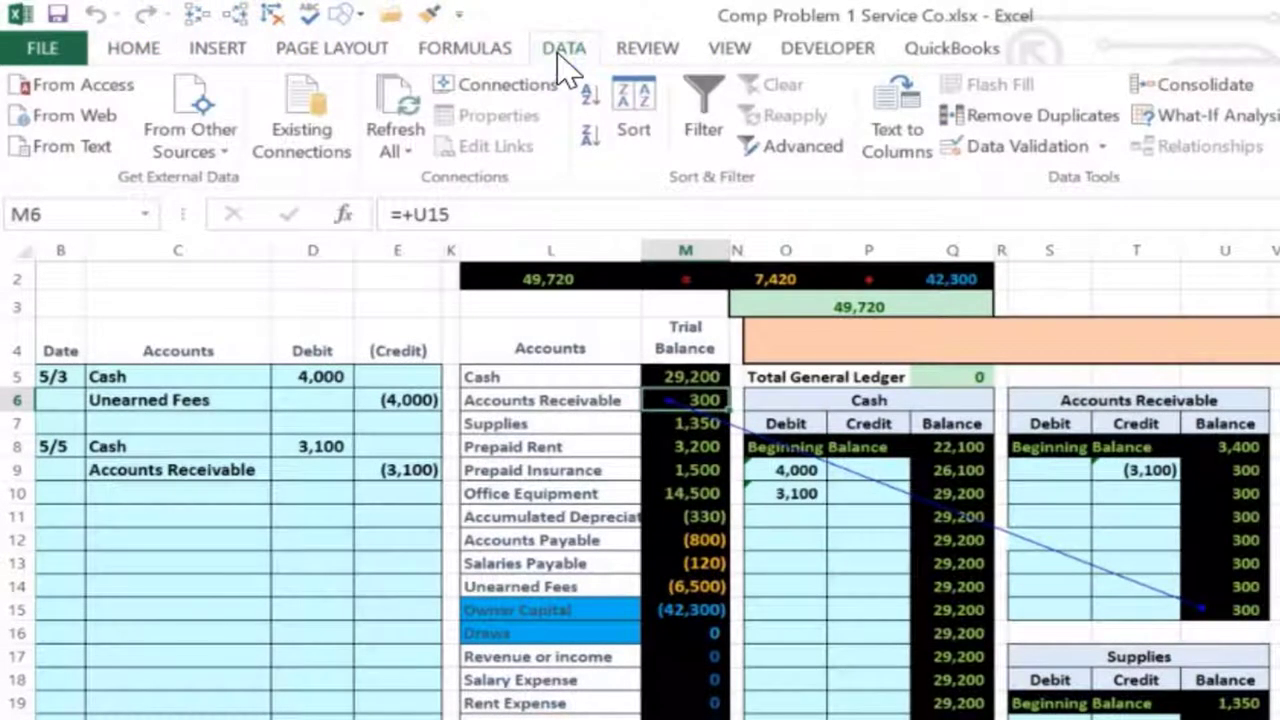
left_click(482, 52)
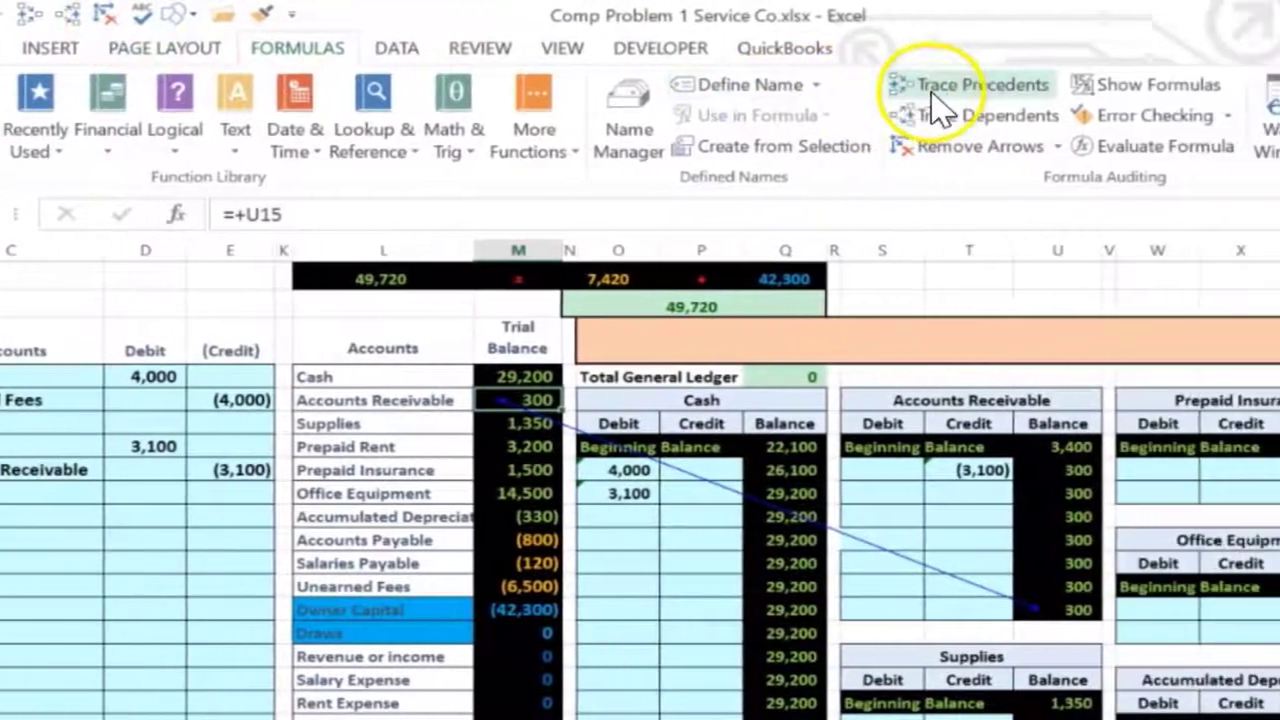
right_click(1100, 92)
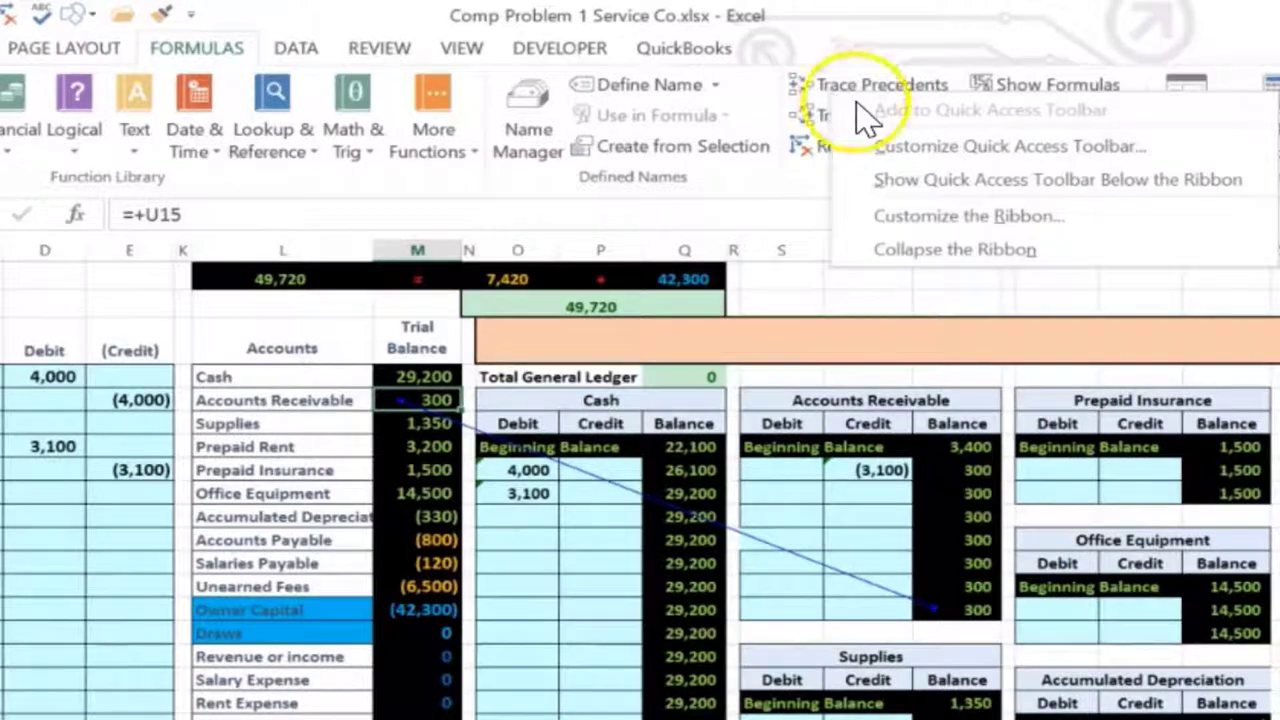
left_click(790, 25)
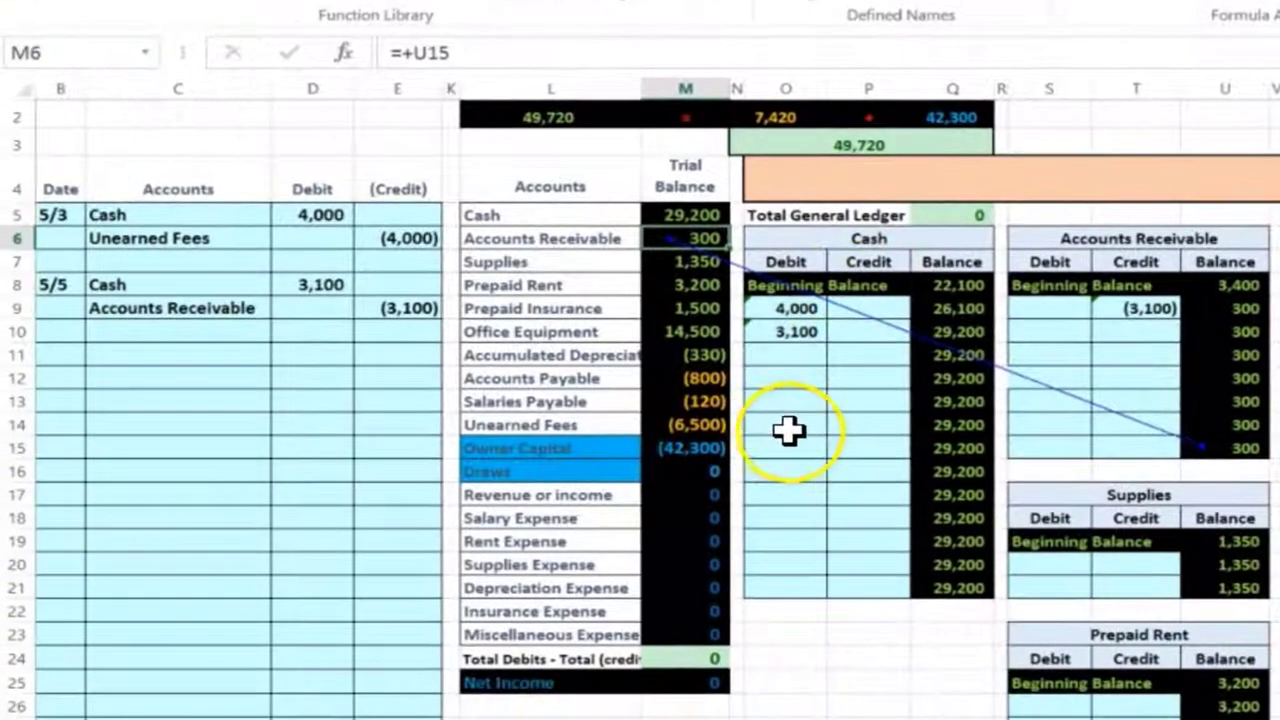
- Enter the date 5/9 in B11 to start the next journal entry, leaving a blank row after the 5/5 entry
left_click(789, 430)
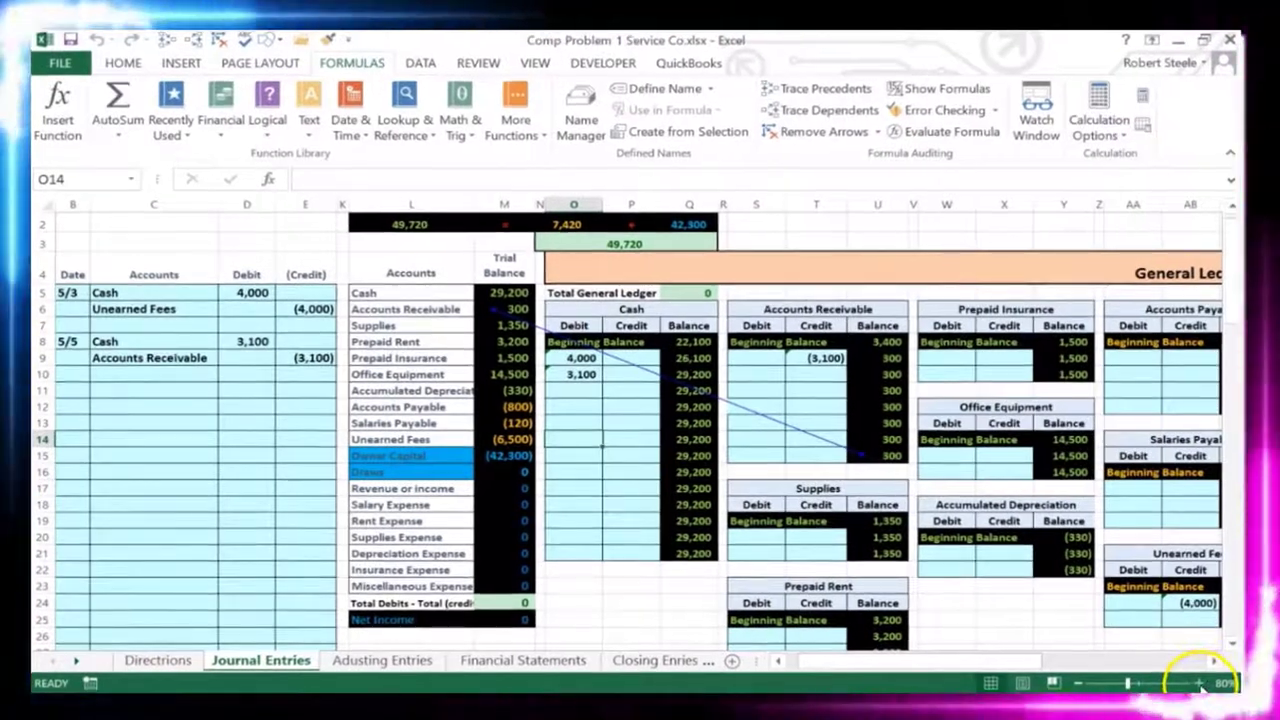
left_click(1199, 683)
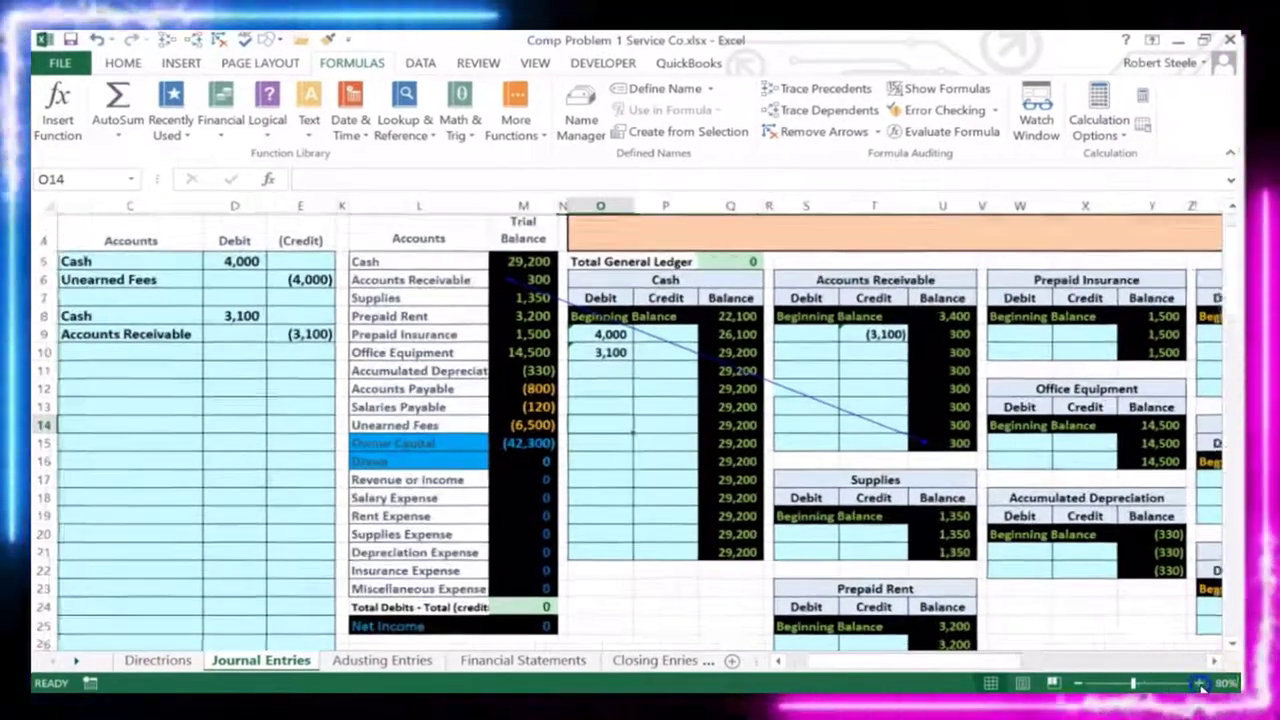
left_click(625, 374)
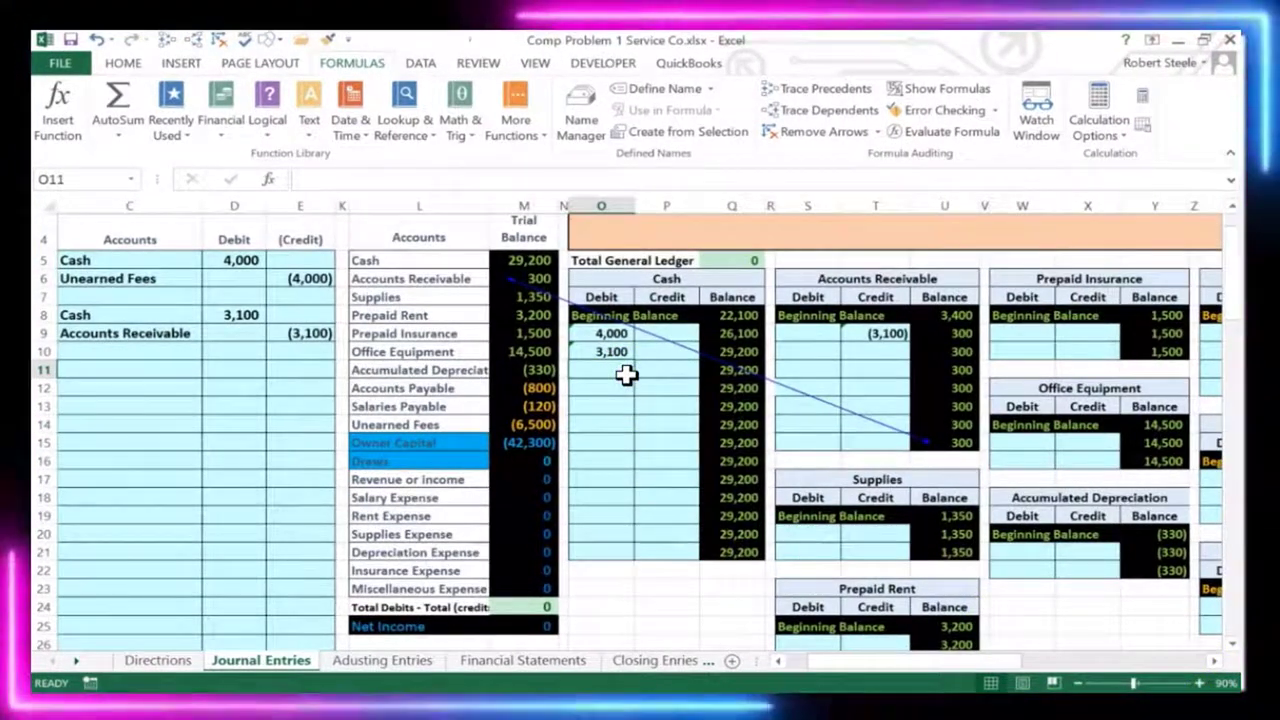
key("Home")
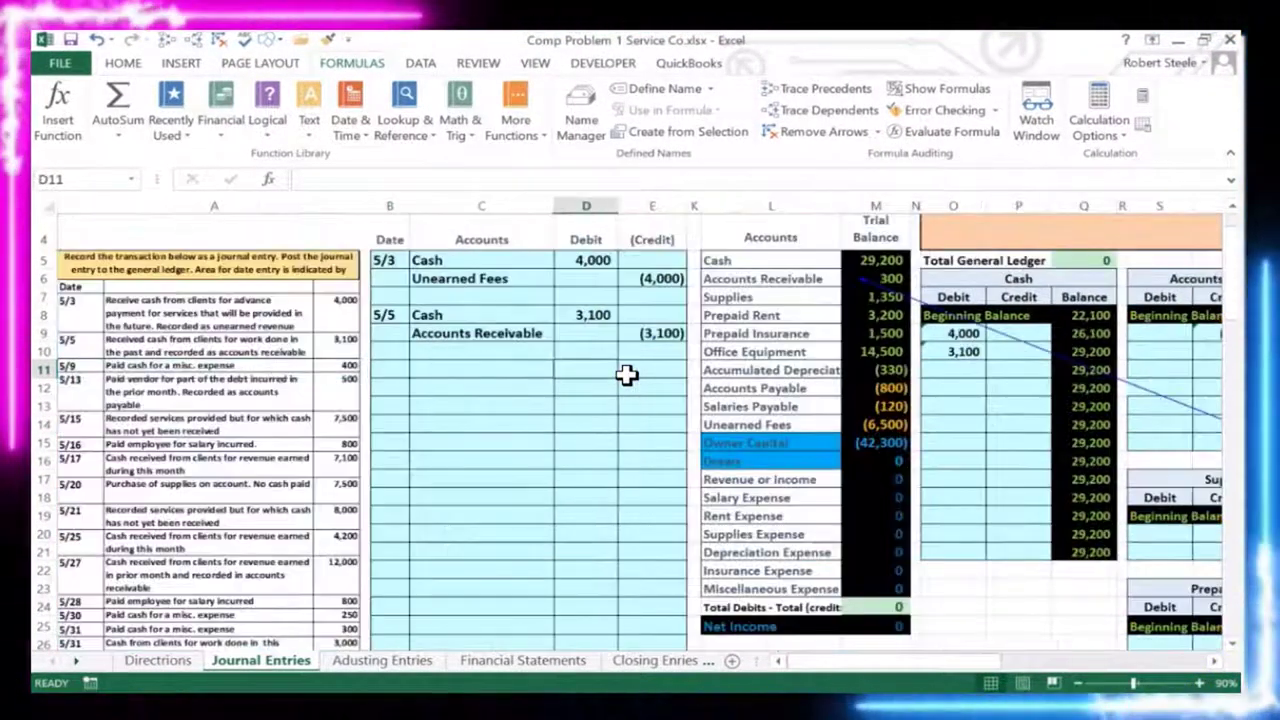
type("5/")
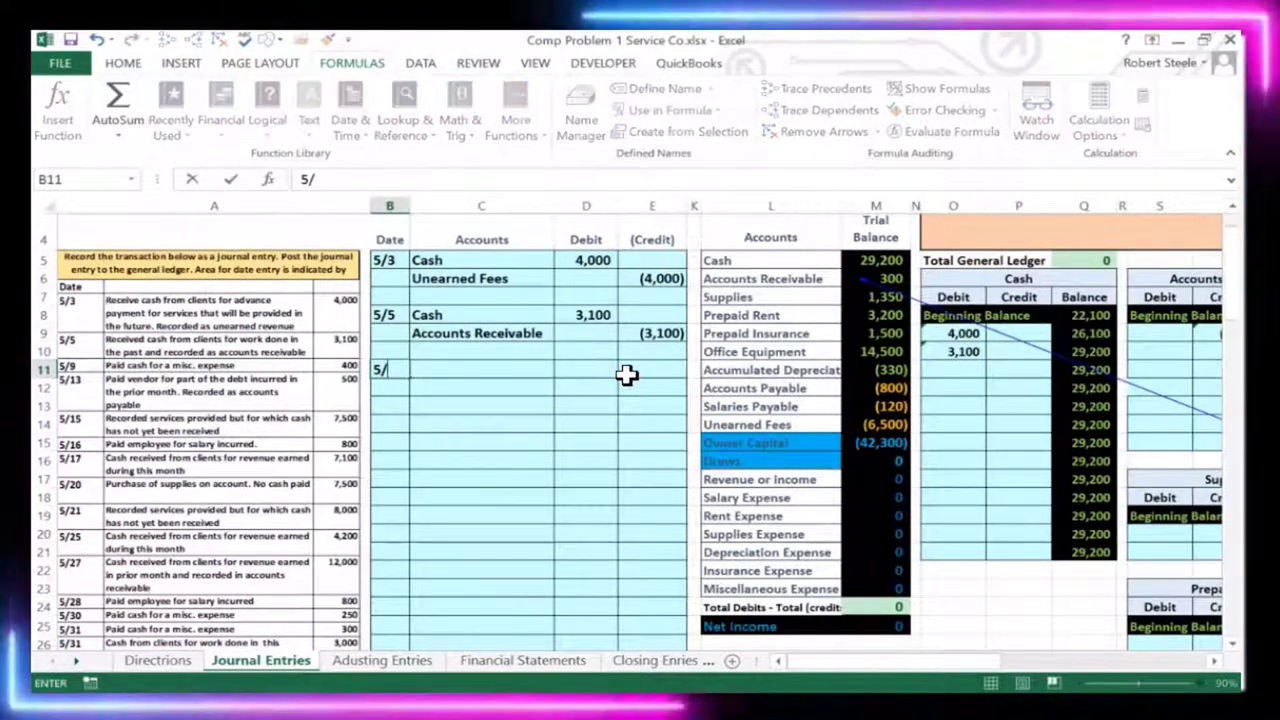
type("9")
key("Return")
key("Up")
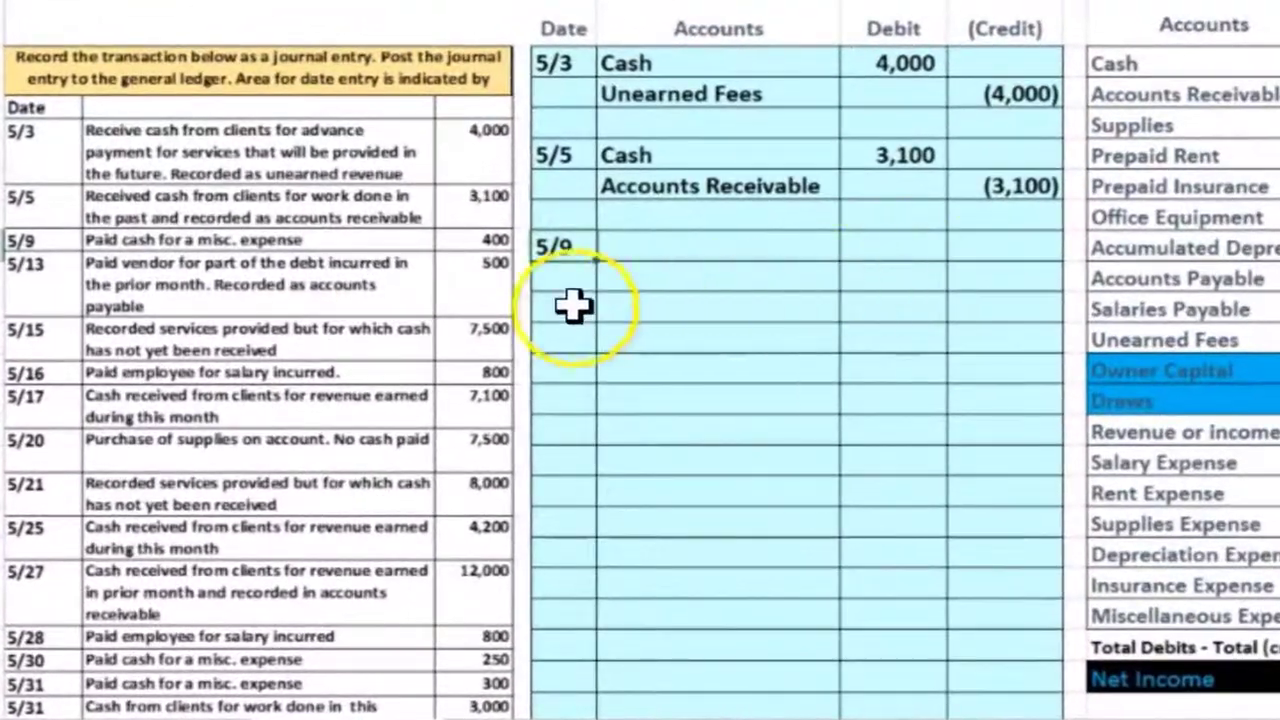
- Examine the Cash line and its balance in the trial balance for the 5/9 miscellaneous expense payment
left_click(663, 246)
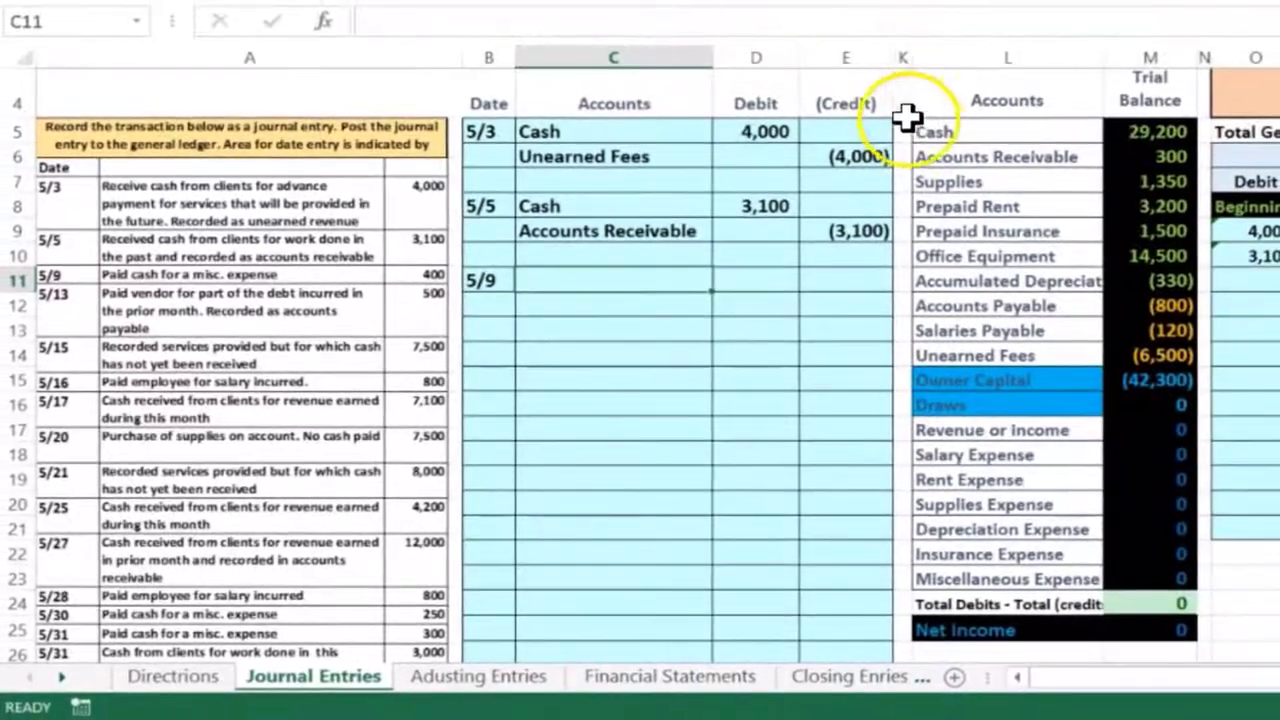
left_click(1236, 72)
left_click_drag(1033, 143, 1168, 131)
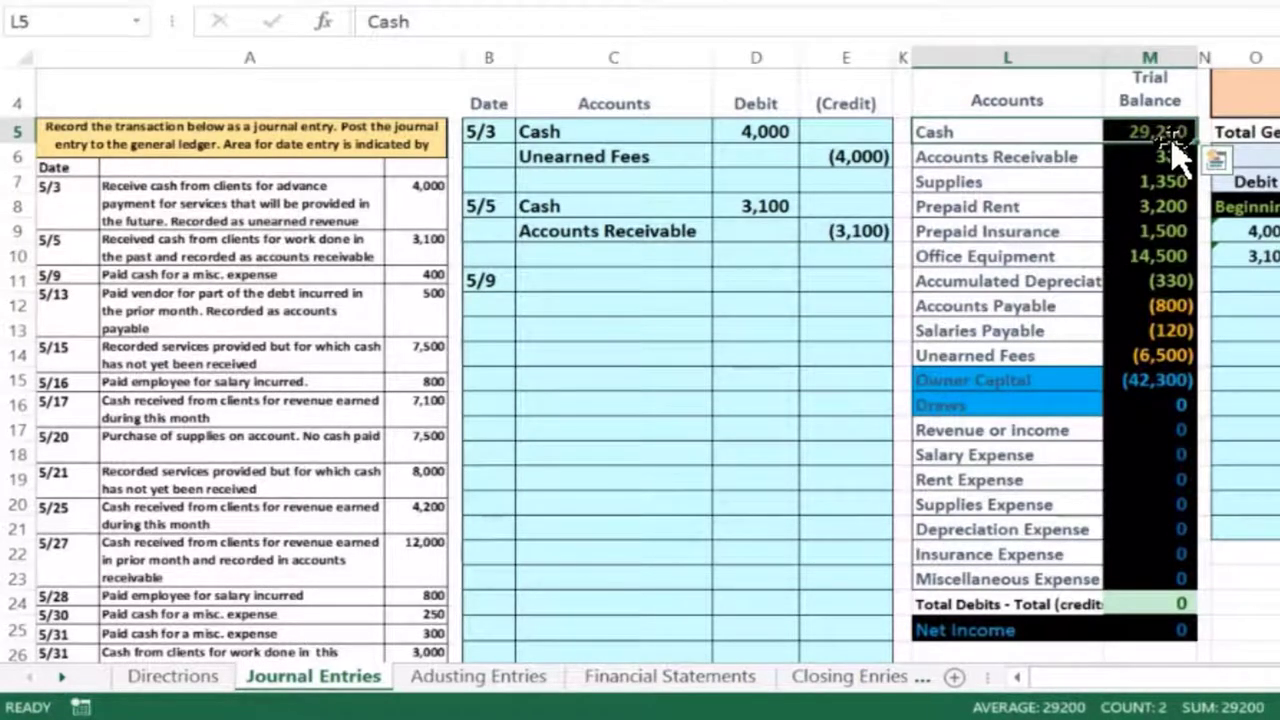
left_click(1150, 136)
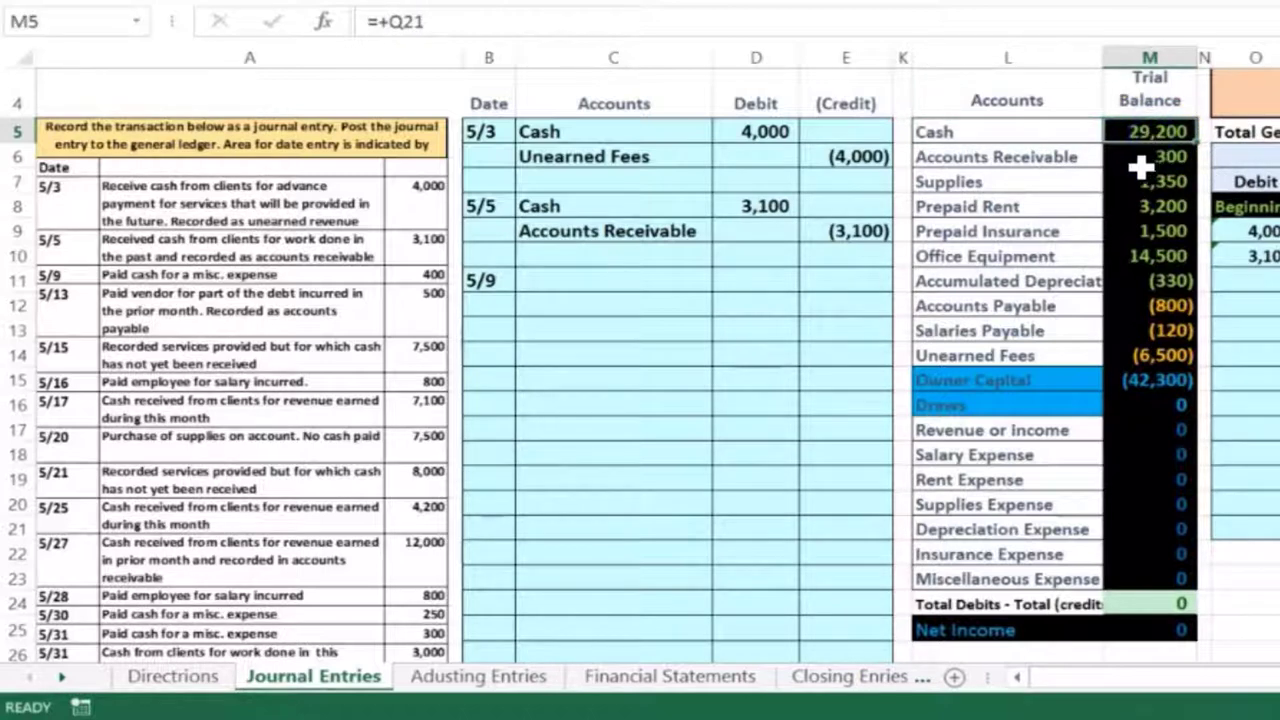
left_click(1110, 171)
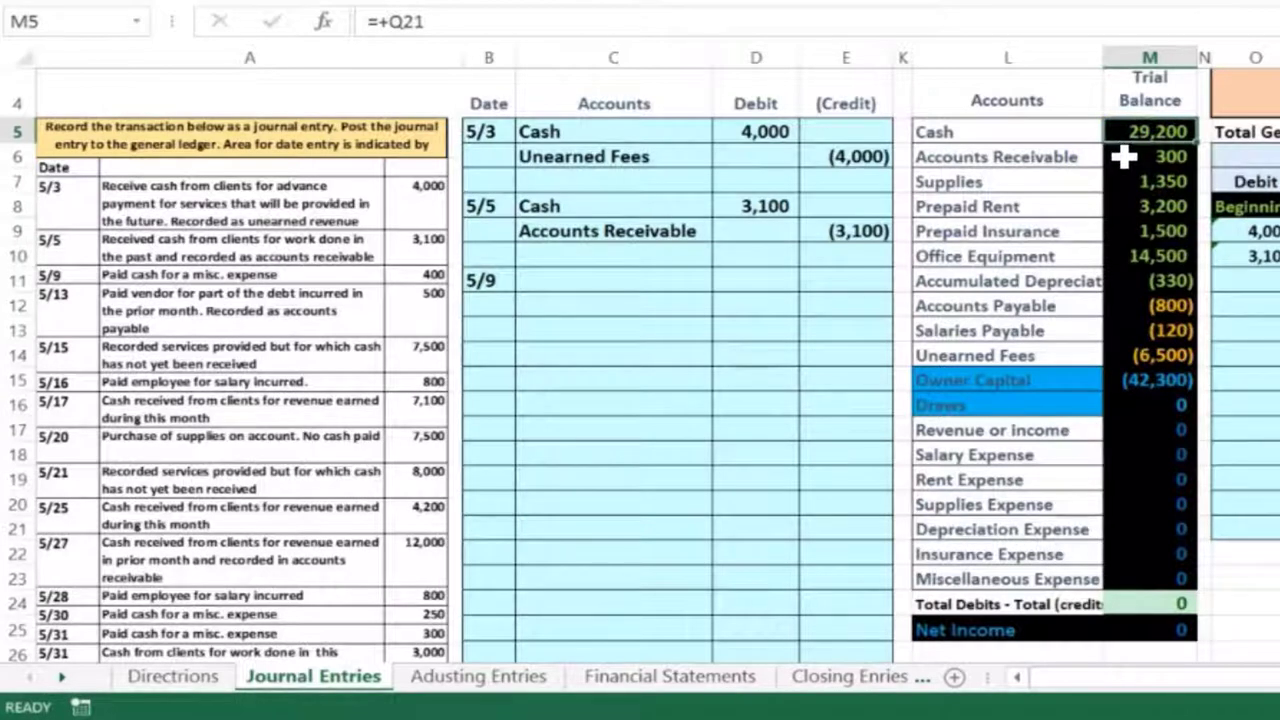
- Copy the Cash account name from the trial balance and paste it as values only into C12, the credit line of the 5/9 entry
right_click(986, 130)
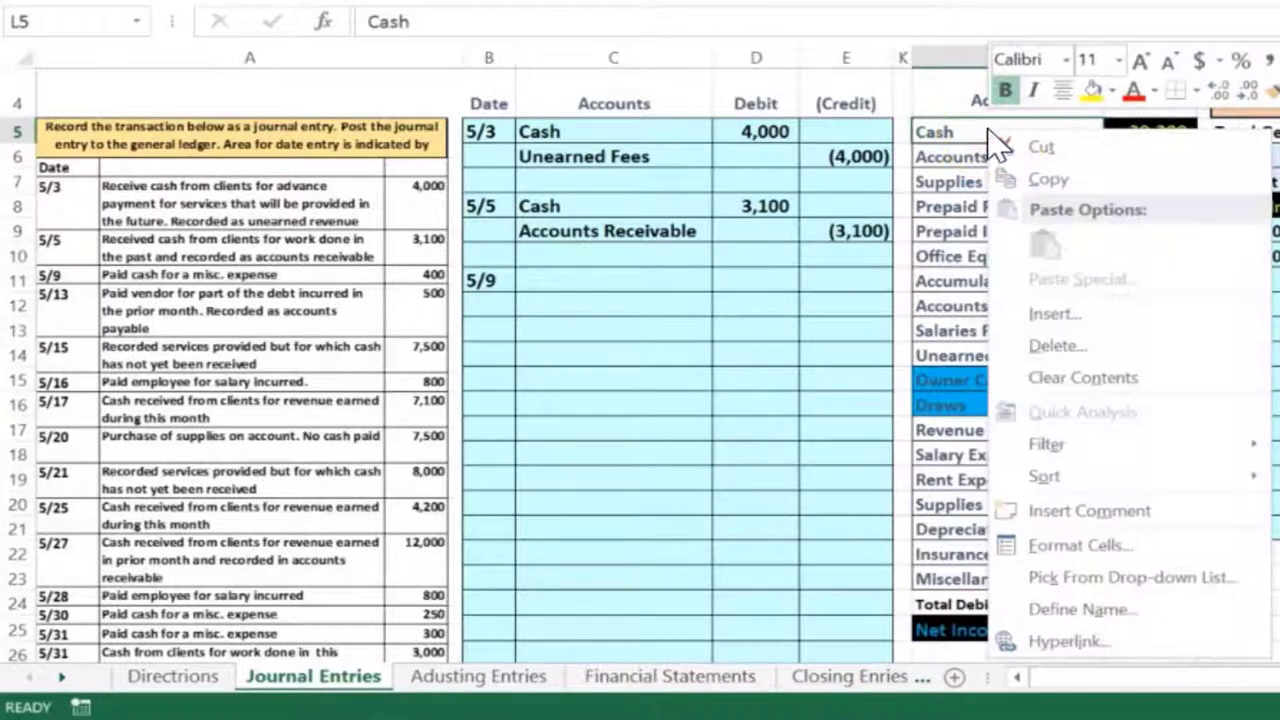
left_click(1023, 178)
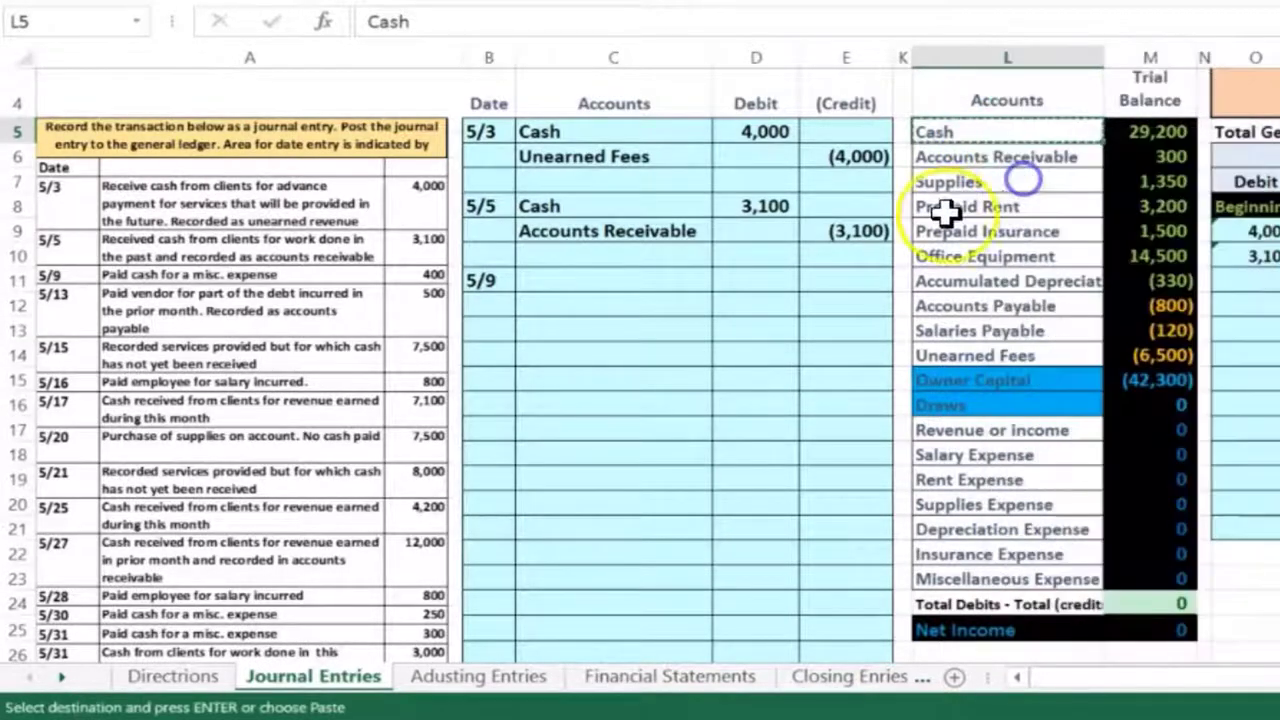
left_click_drag(488, 281, 543, 277)
left_click(545, 305)
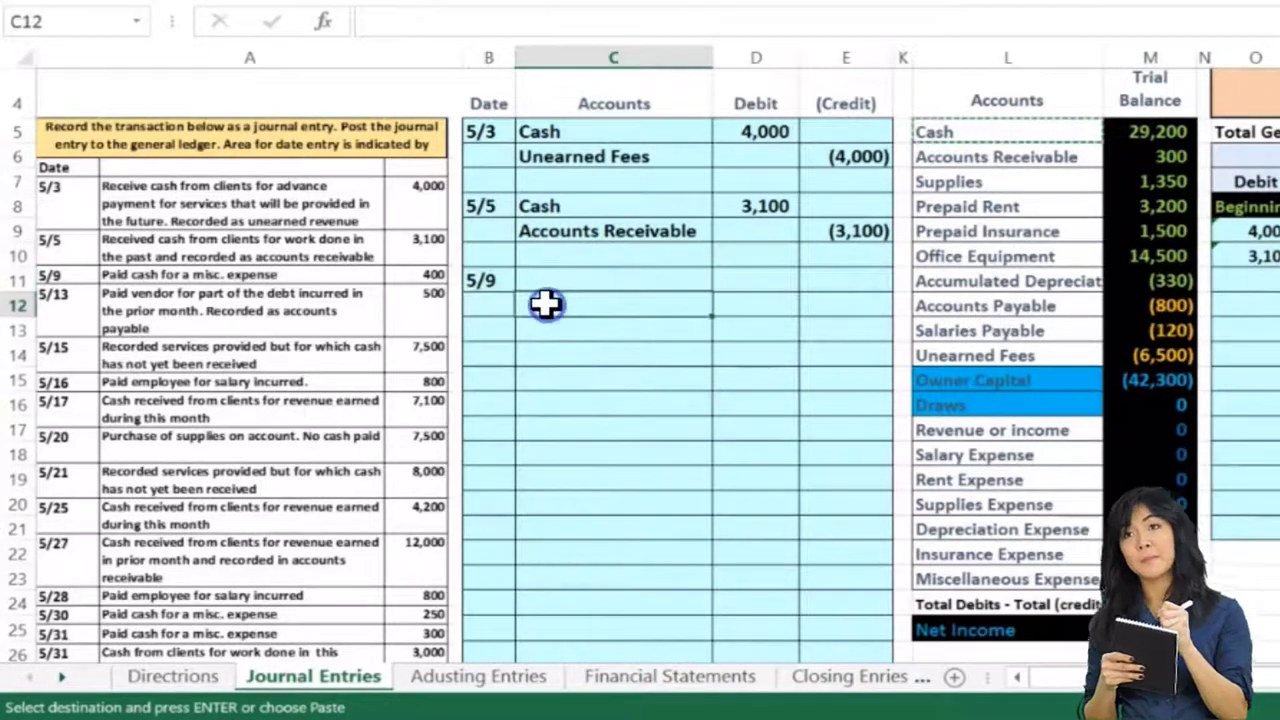
right_click(545, 305)
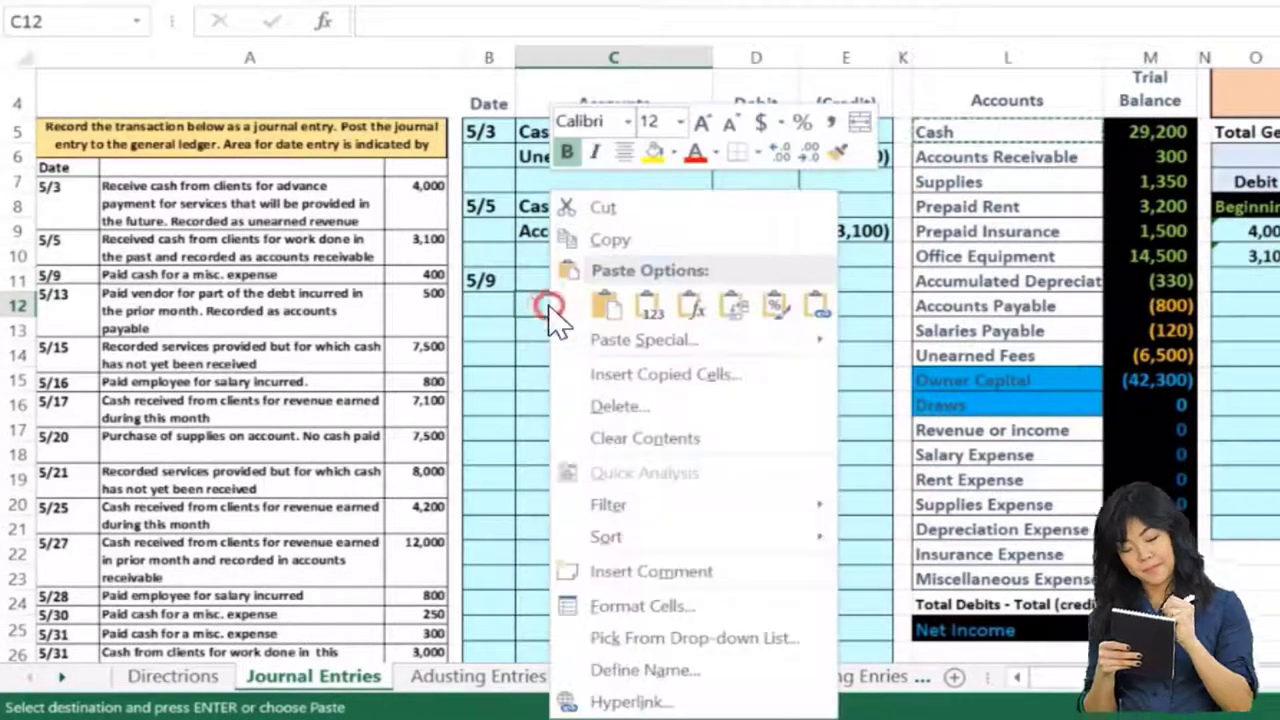
left_click(647, 306)
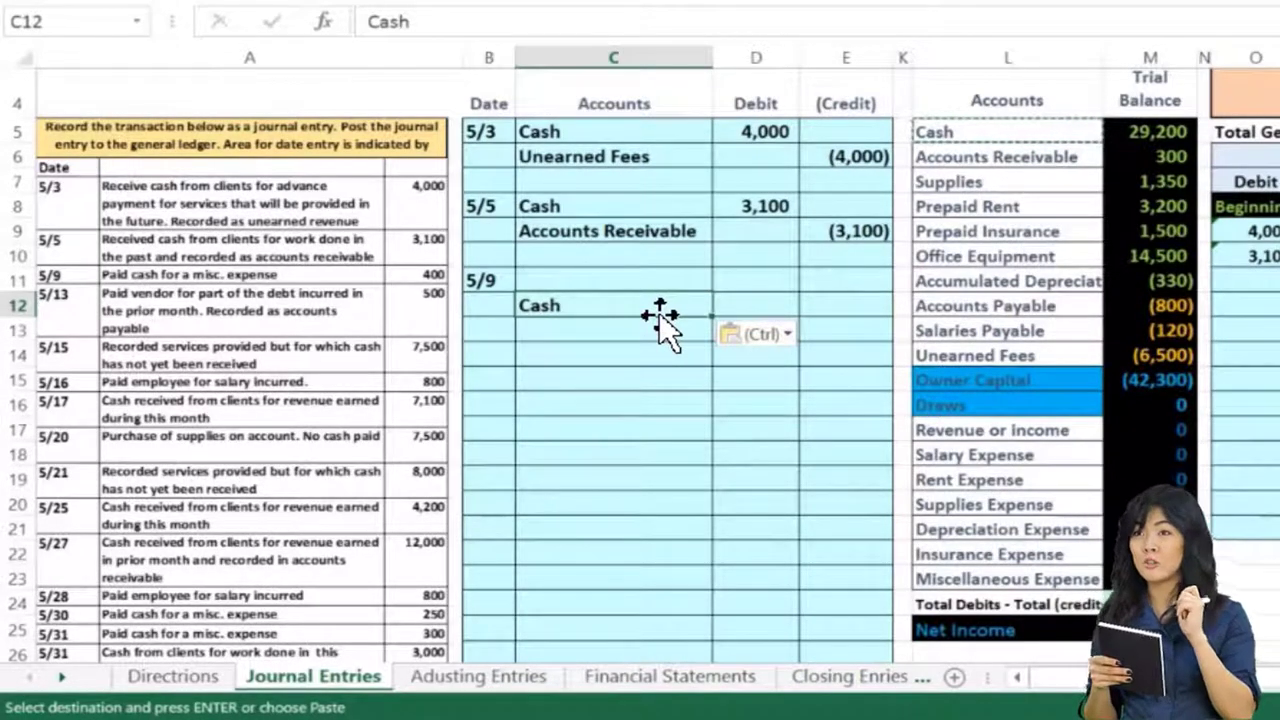
- Enter -400 in credit cell E12 for the Cash line of the 5/9 entry
key("Right")
key("Right")
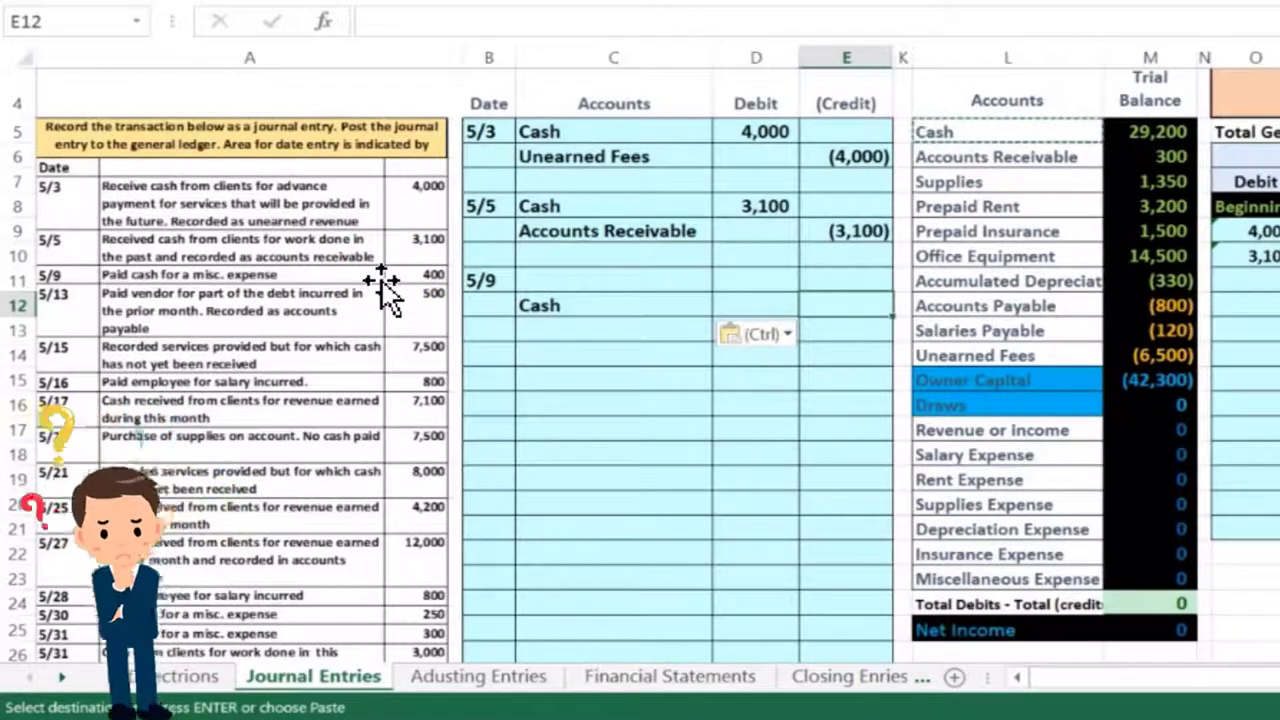
type("-400")
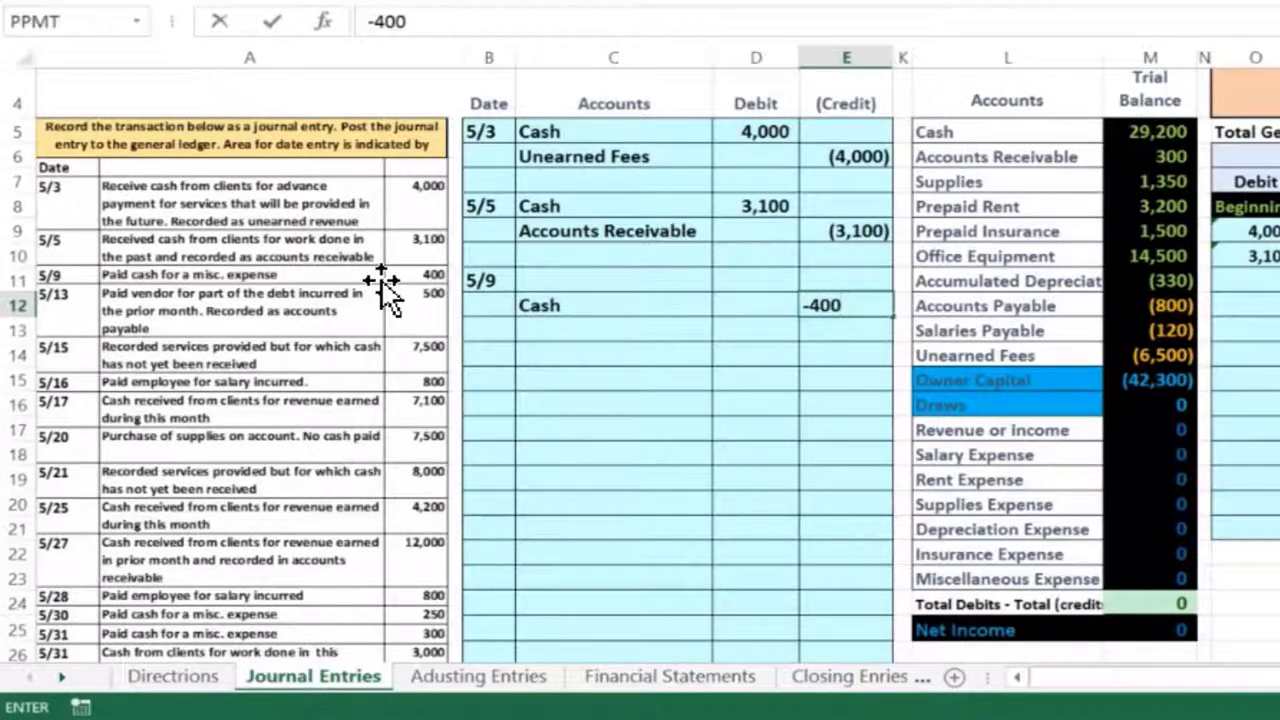
key("Return")
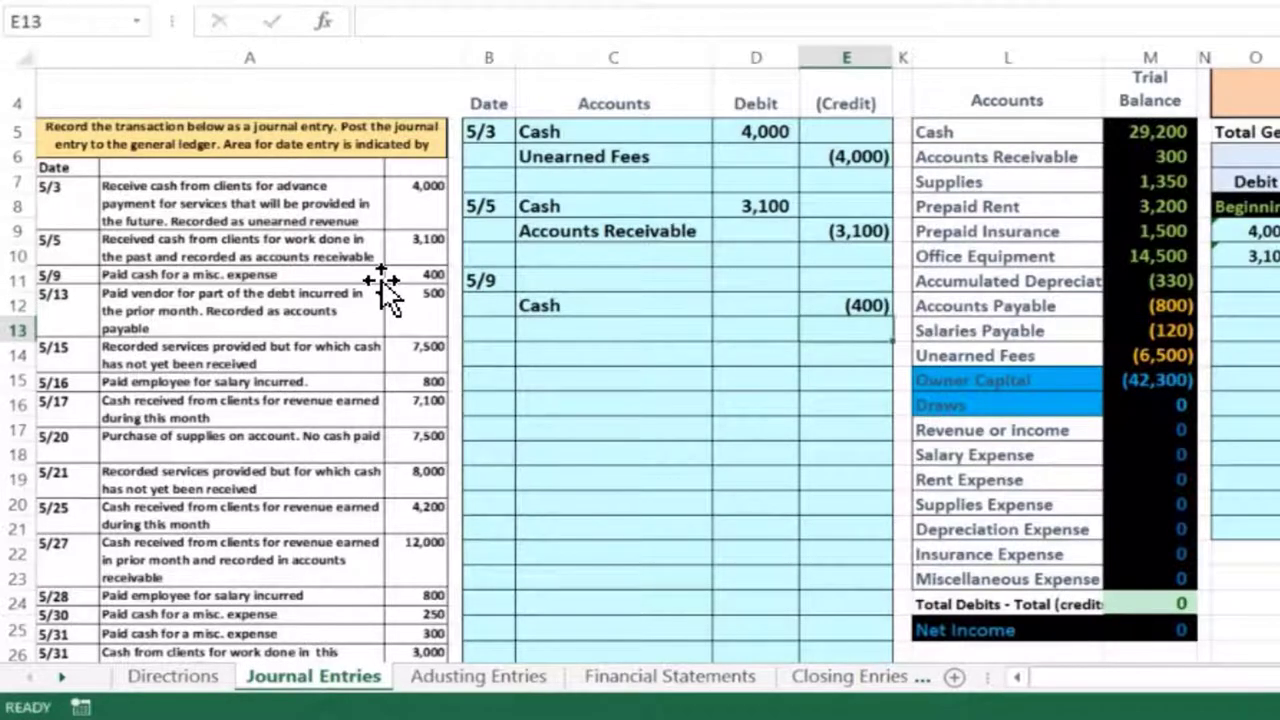
- Enter the 400 debit in D11 on the 5/9 line and select the empty account cell C11 beside it
key("Up")
key("Up")
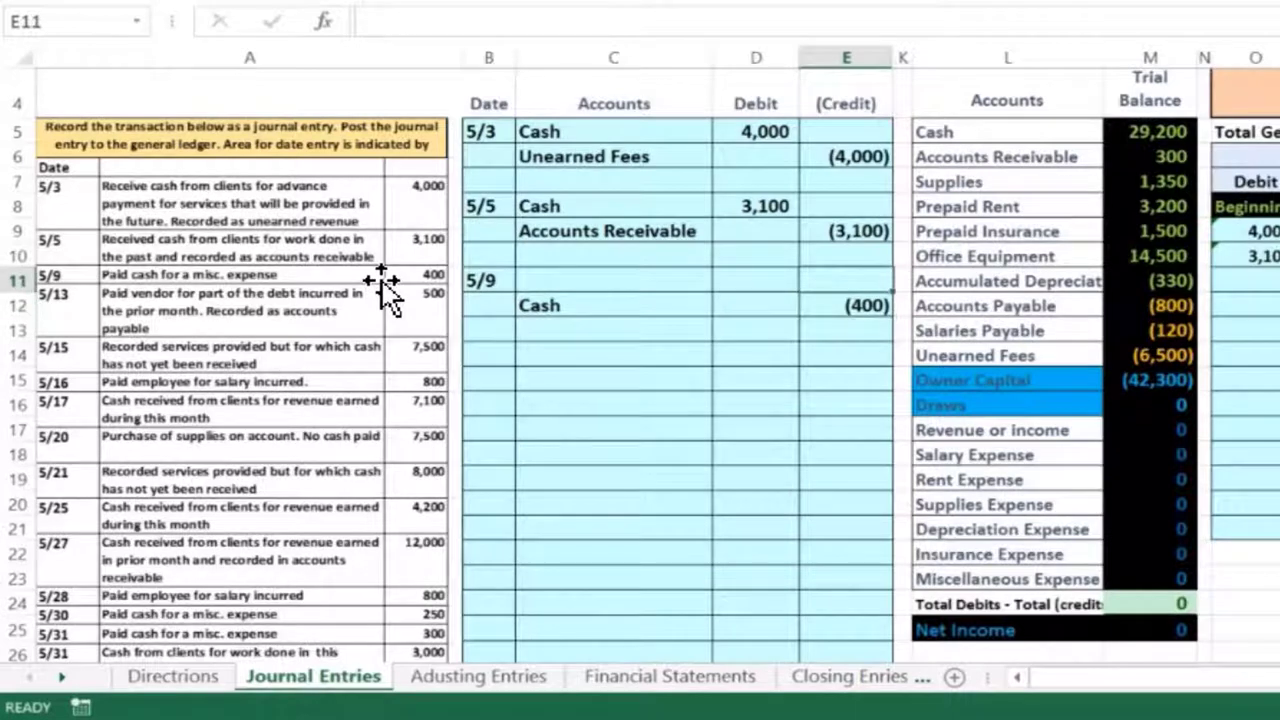
key("Left")
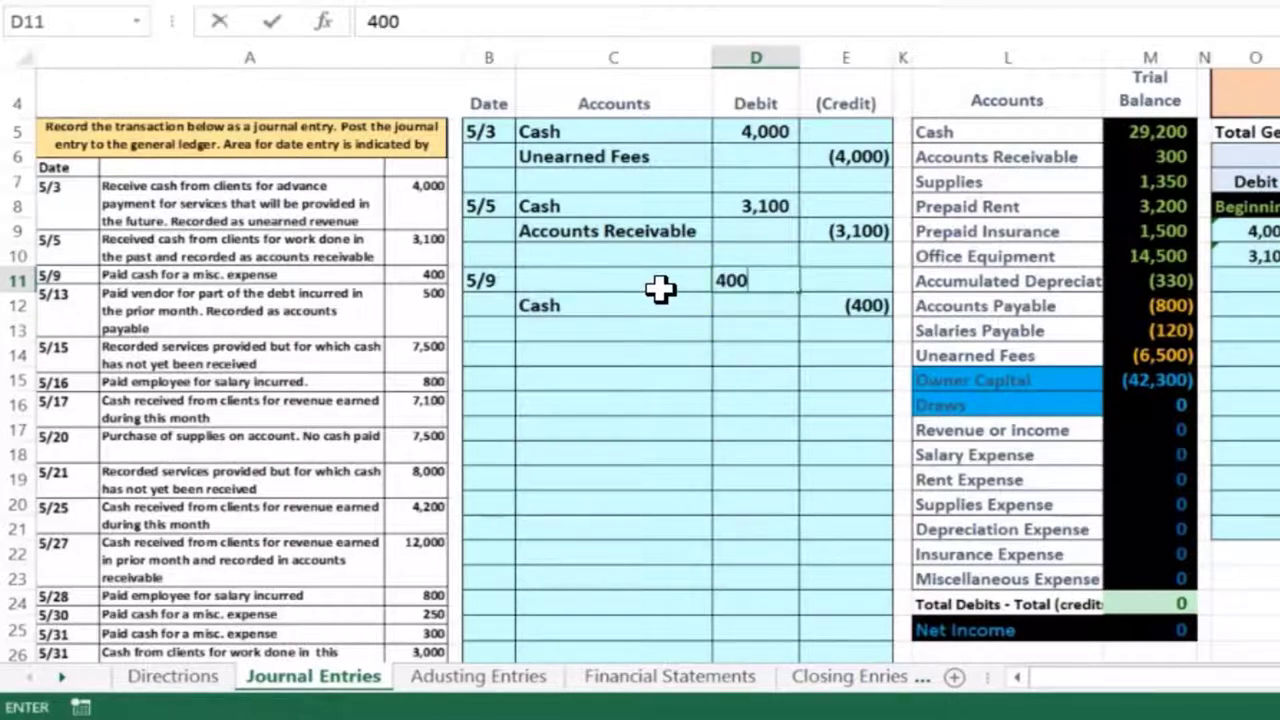
key("Return")
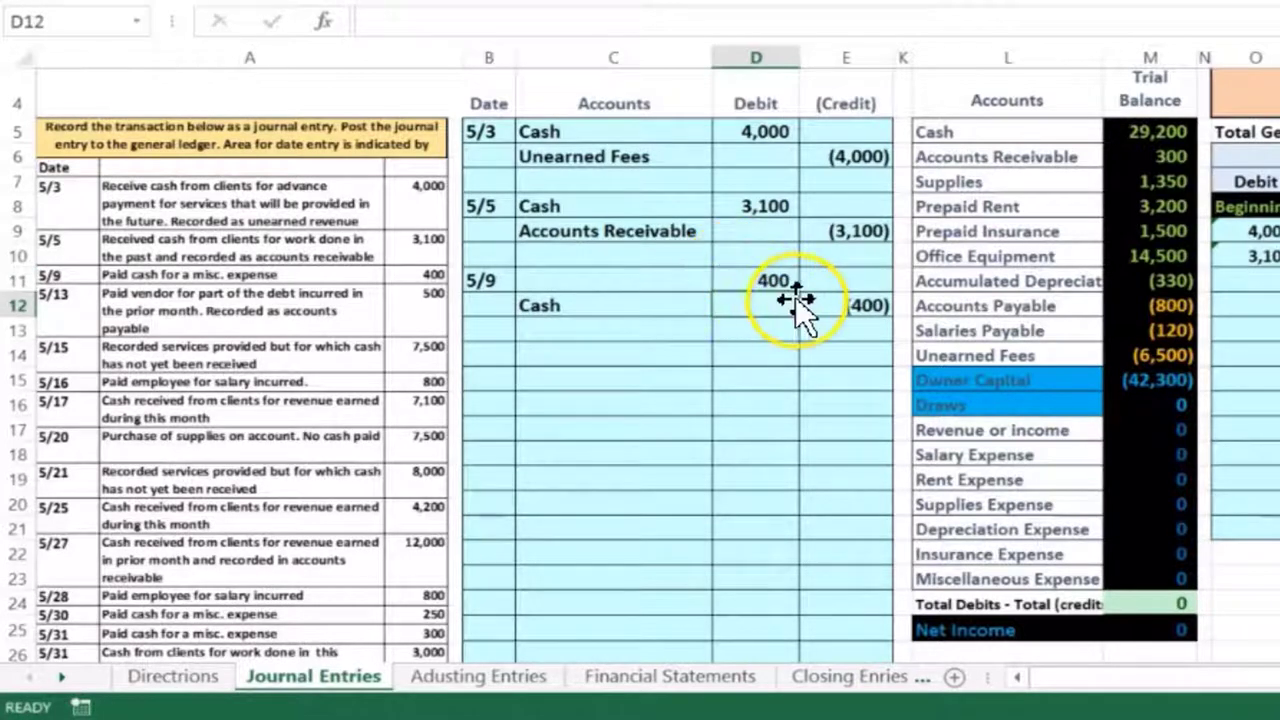
left_click(648, 282)
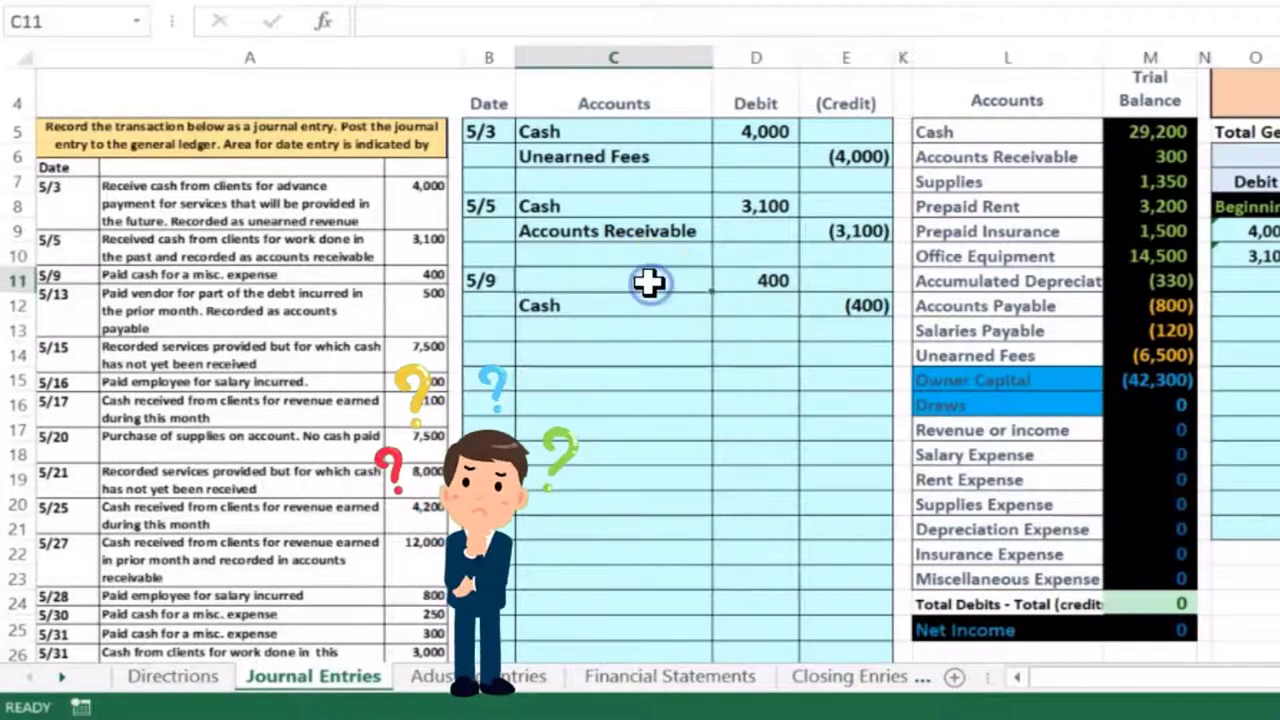